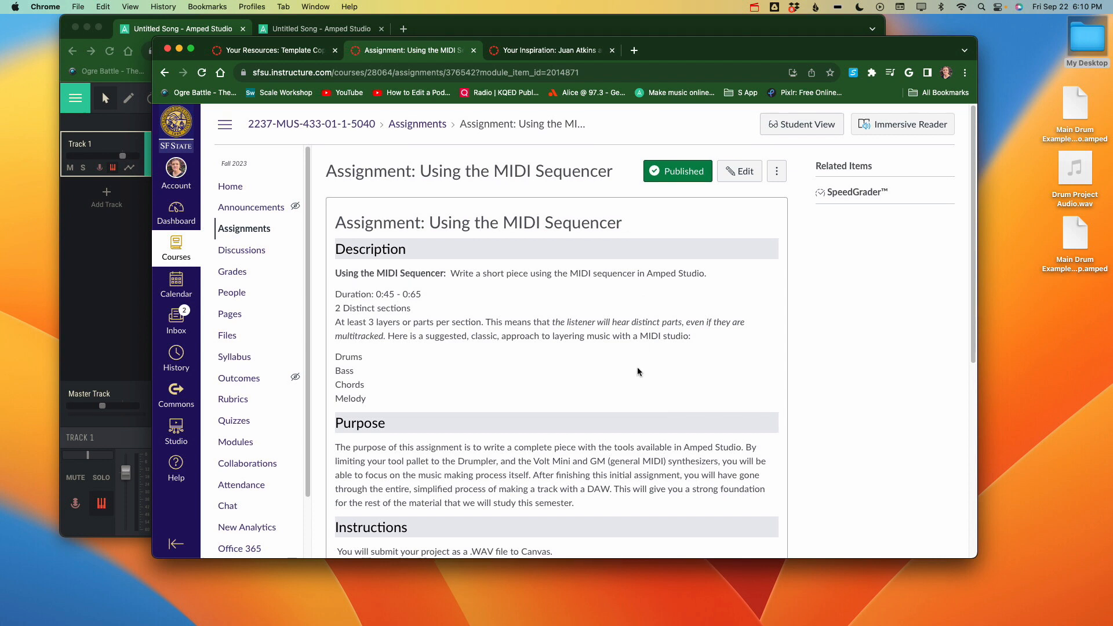
# Review the description, purpose and instructions of the "Using the MIDI Sequencer" assignment
pyautogui.scroll(-1, 637, 367)
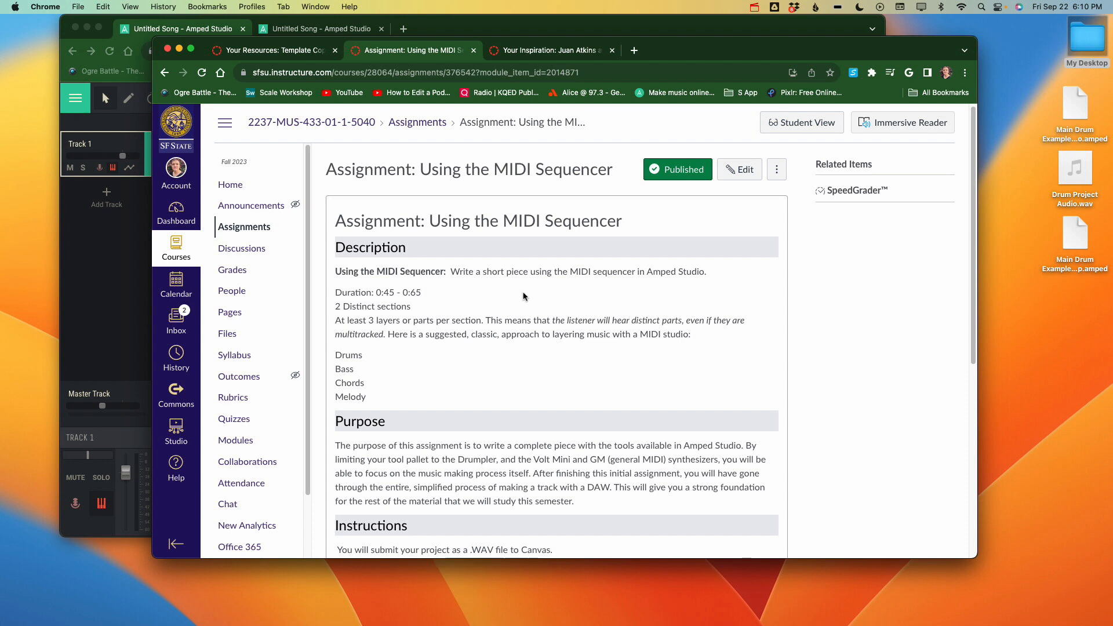
pyautogui.moveTo(688, 55); pyautogui.dragTo(625, 39)
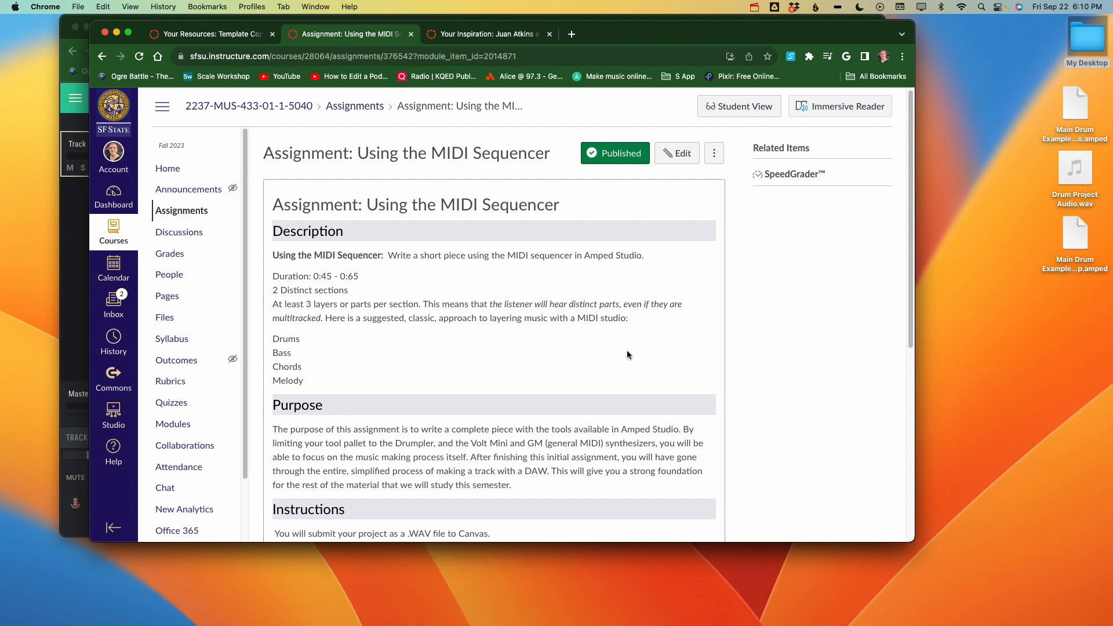
pyautogui.scroll(-2, 570, 334)
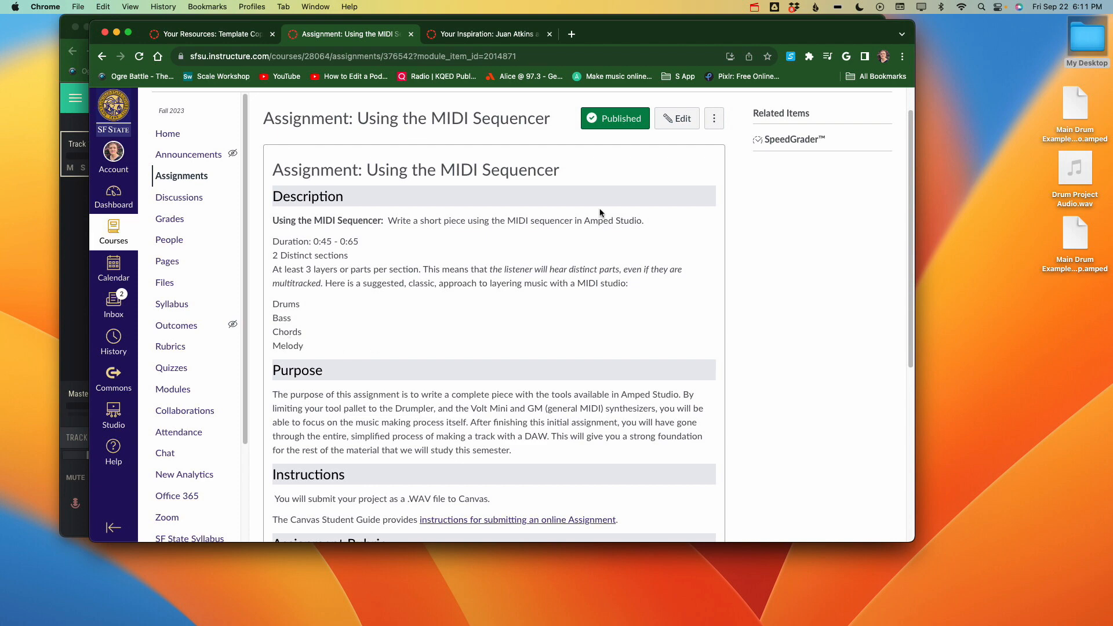
pyautogui.moveTo(624, 32); pyautogui.dragTo(664, 88)
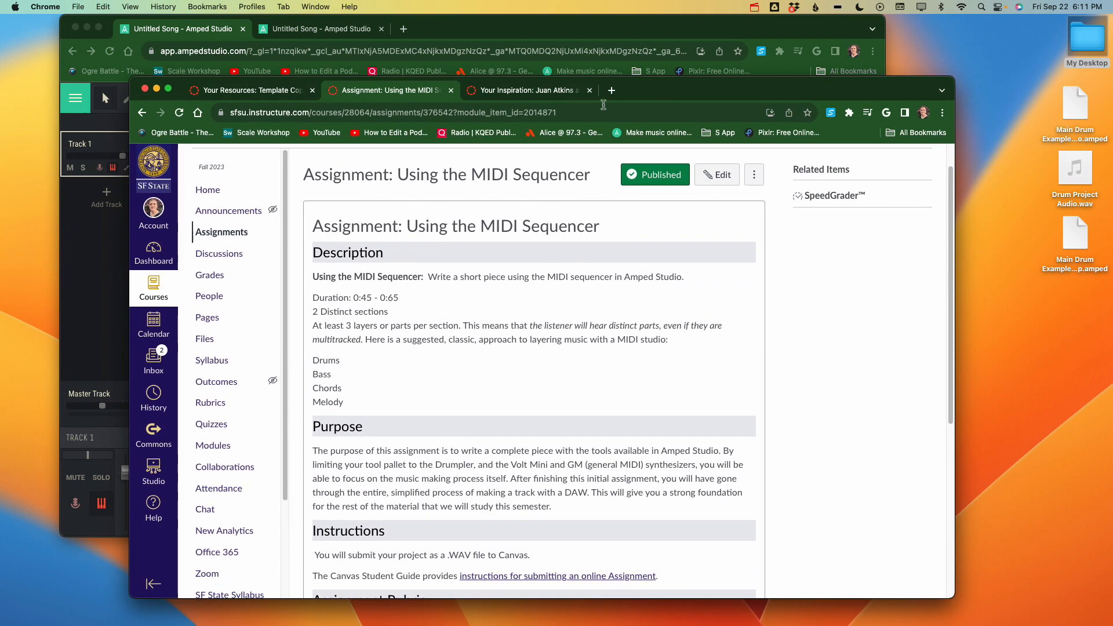
# Open the Juan Atkins inspiration page, play the opening of the "No U.F.O.s" video and pause it
pyautogui.click(548, 92)
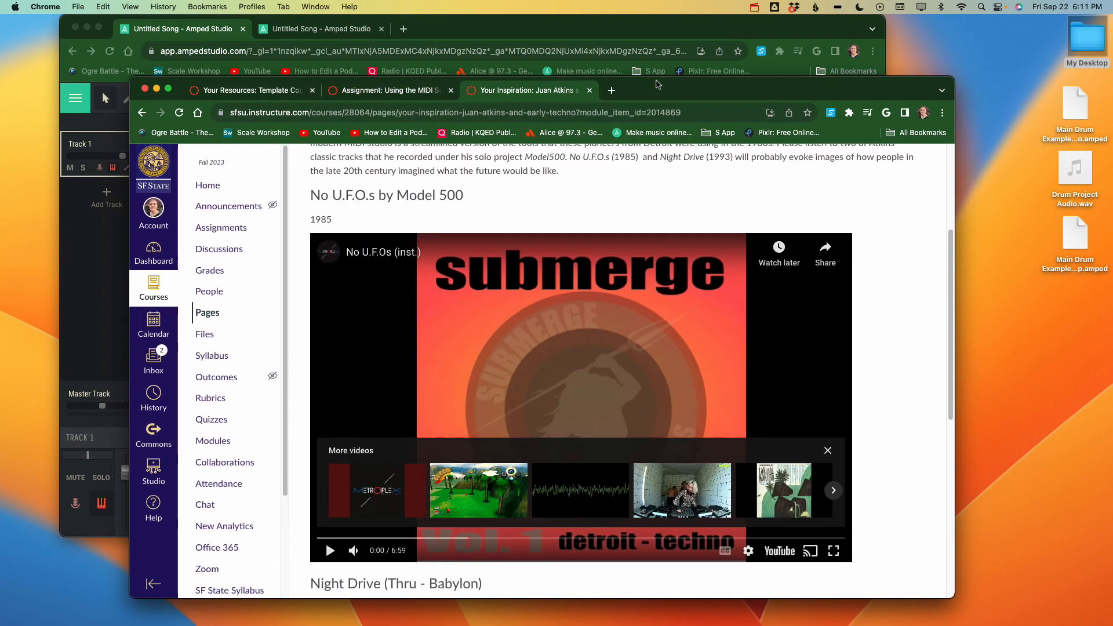
pyautogui.moveTo(659, 94); pyautogui.dragTo(572, 44)
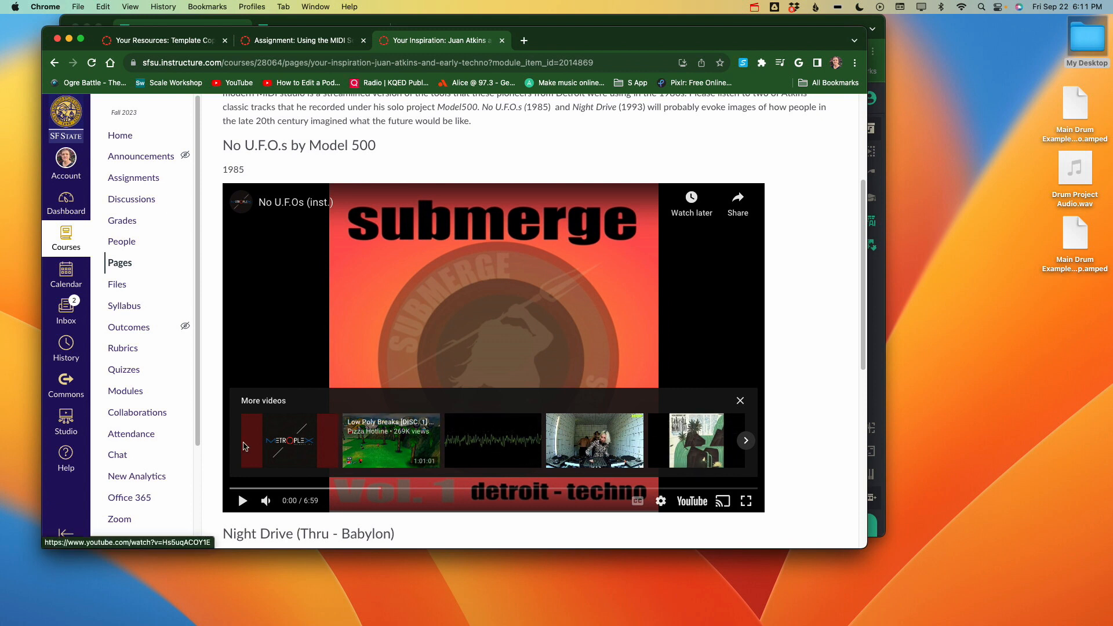
pyautogui.click(244, 501)
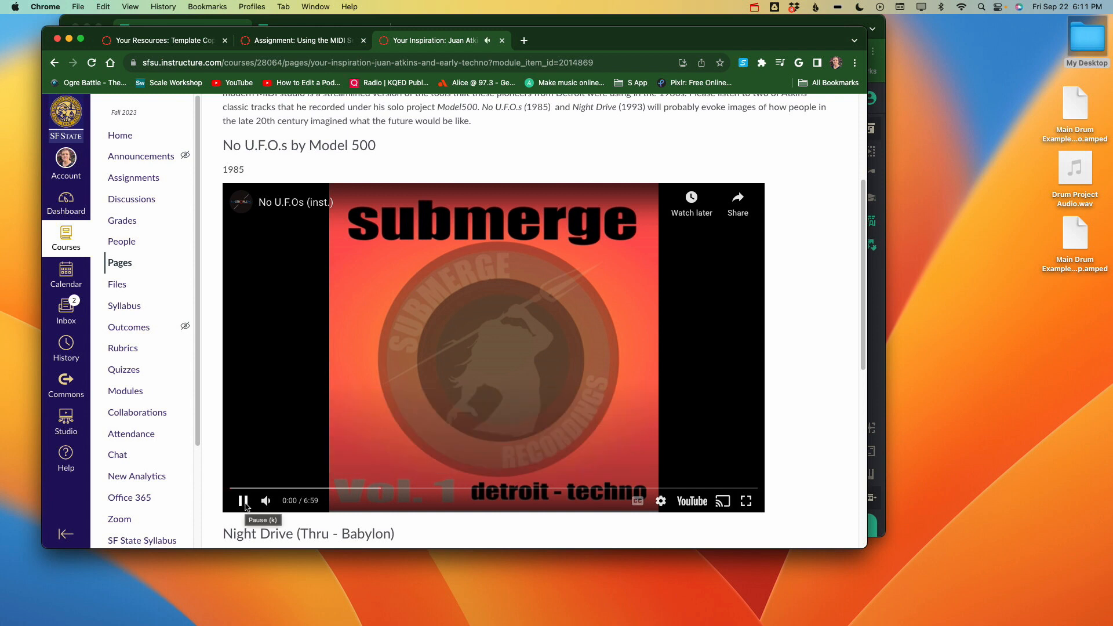
pyautogui.moveTo(268, 502)
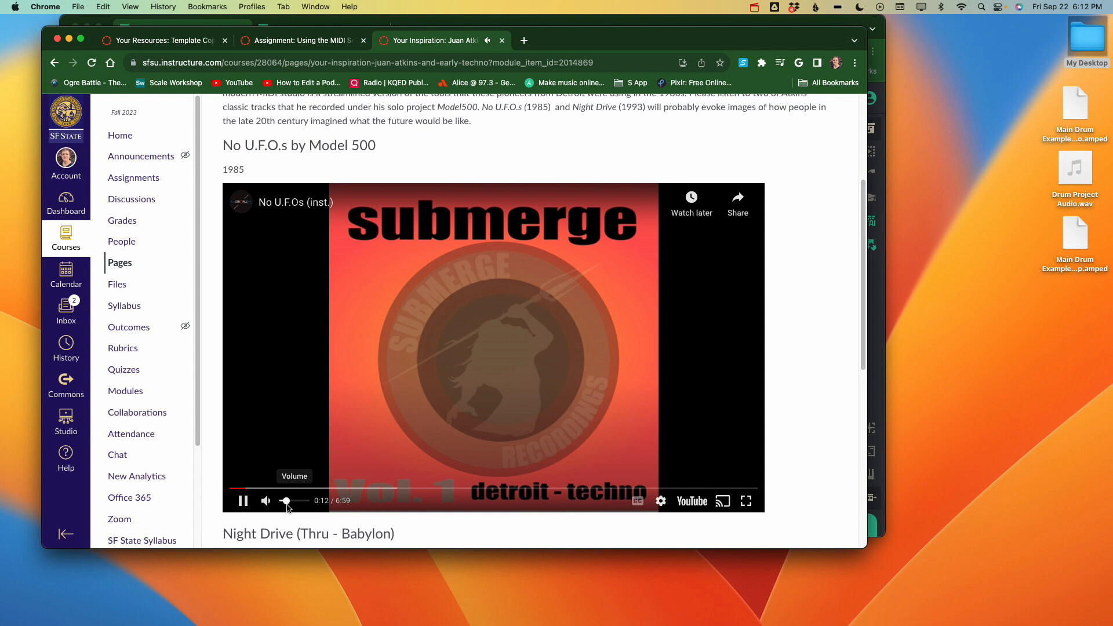
pyautogui.click(242, 501)
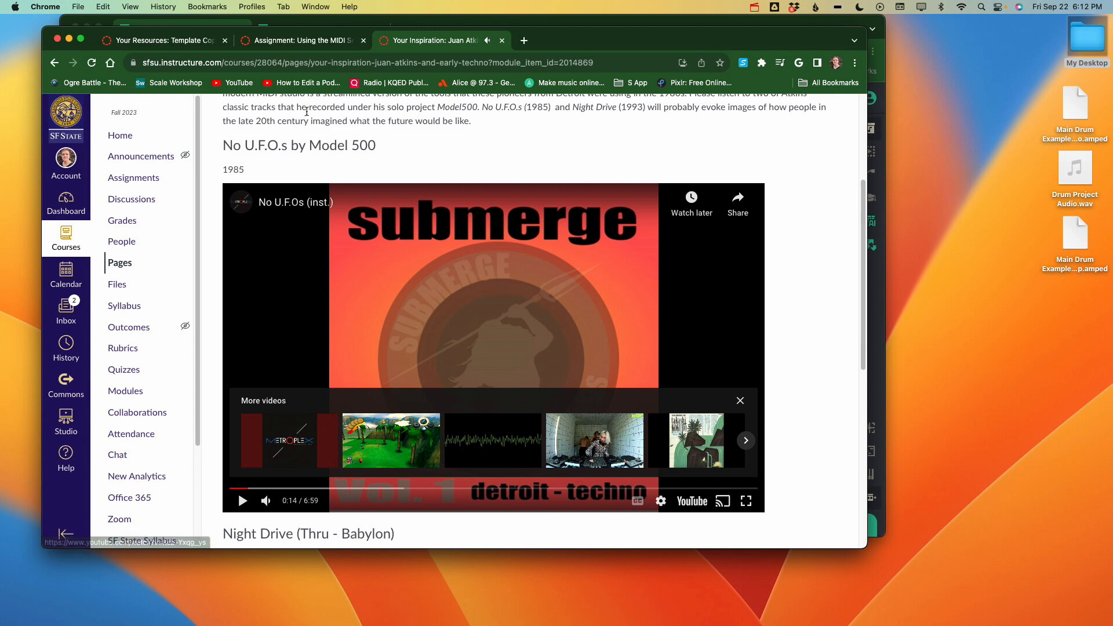
# Check the assignment page again, return to the inspiration page and play a short passage of "No U.F.O.s" from 1:09
pyautogui.click(316, 40)
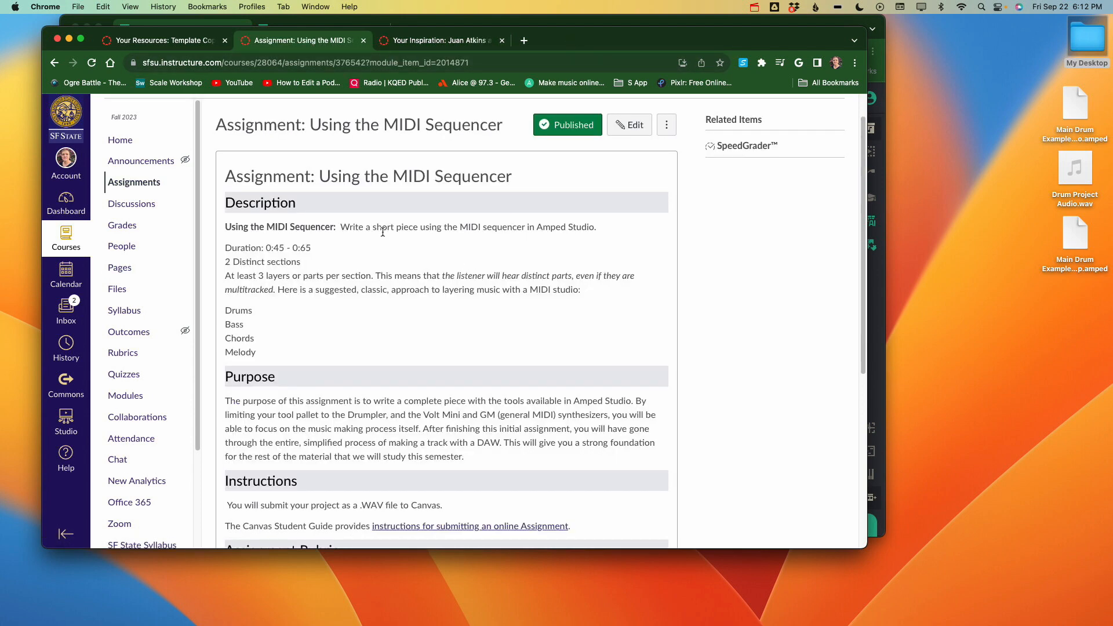
pyautogui.click(458, 44)
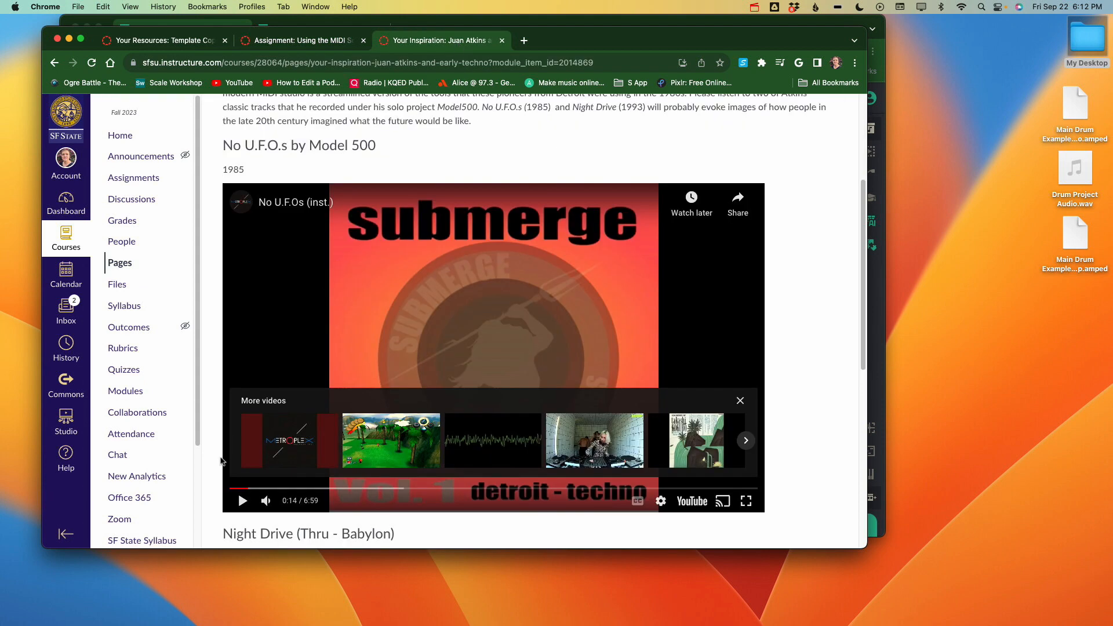
pyautogui.moveTo(241, 490); pyautogui.dragTo(318, 497)
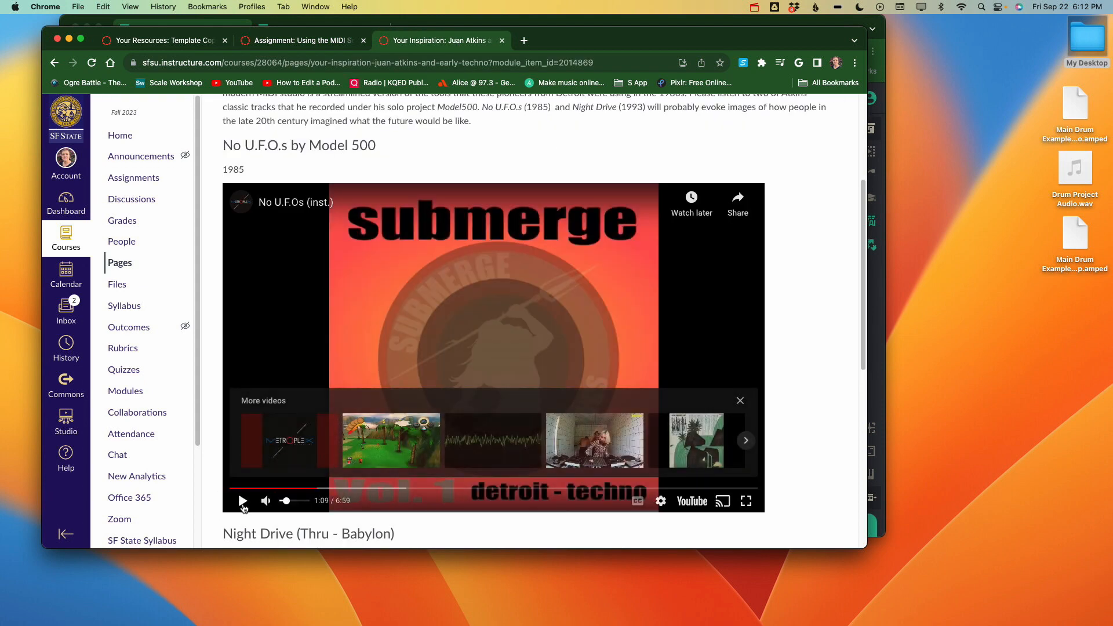
pyautogui.click(243, 502)
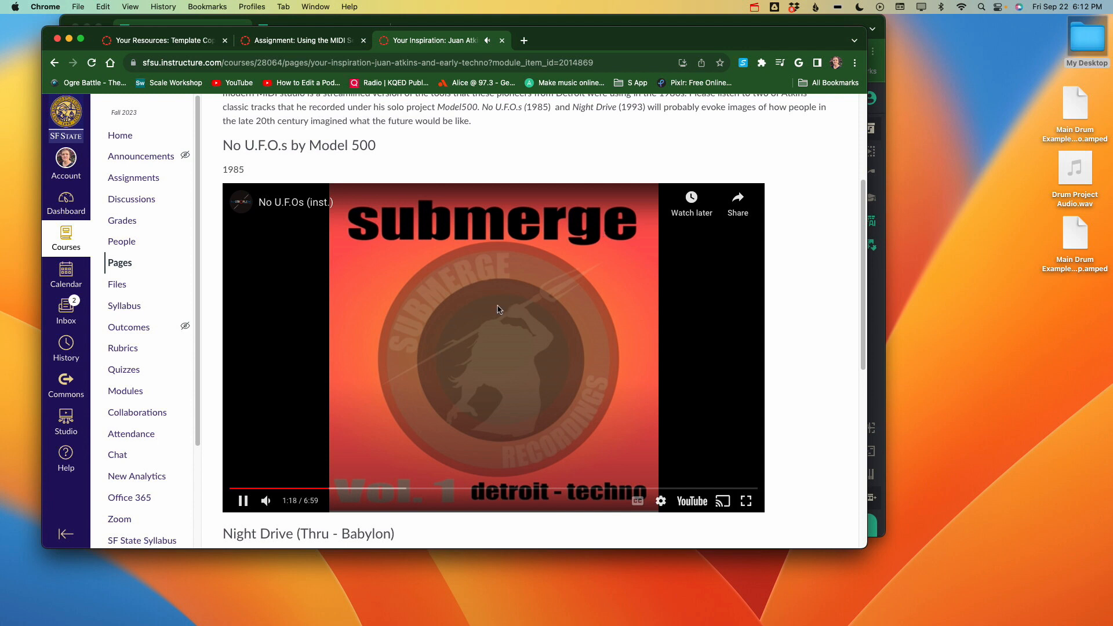
pyautogui.click(244, 501)
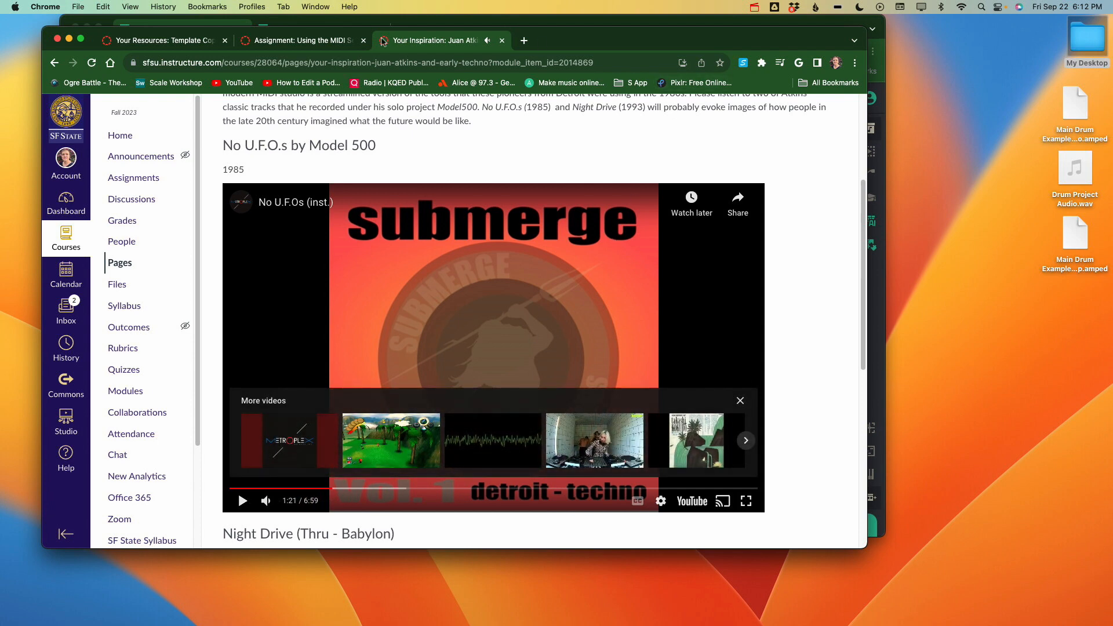
# Show the MIDI sequencer assignment and move its window aside to bring the Amped Studio window forward
pyautogui.click(308, 41)
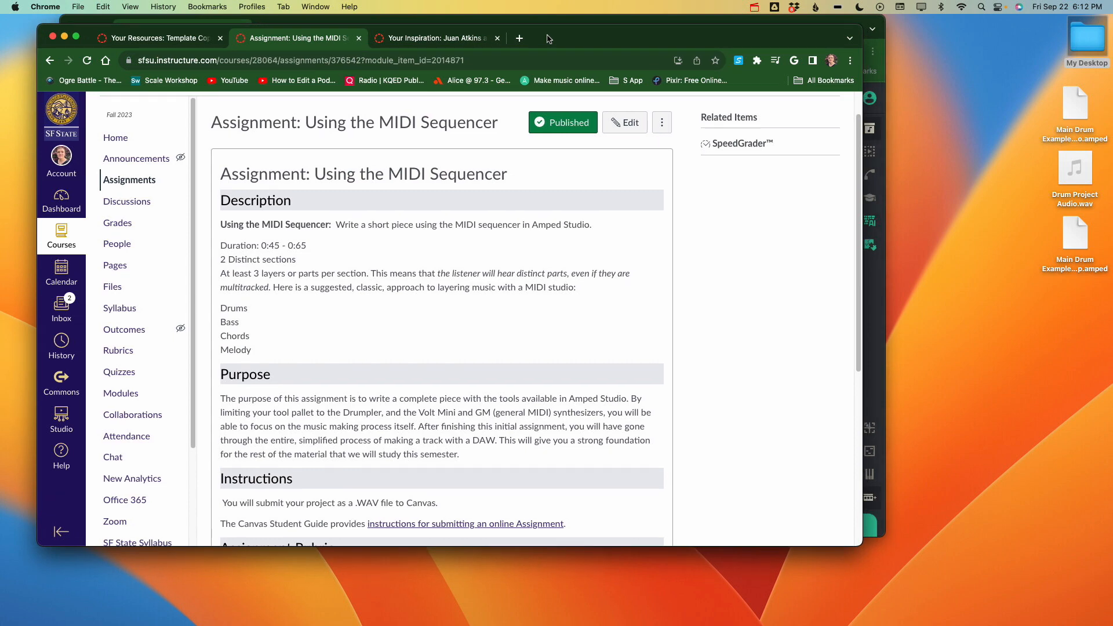
pyautogui.moveTo(553, 40); pyautogui.dragTo(693, 198)
pyautogui.moveTo(520, 23); pyautogui.dragTo(512, 68)
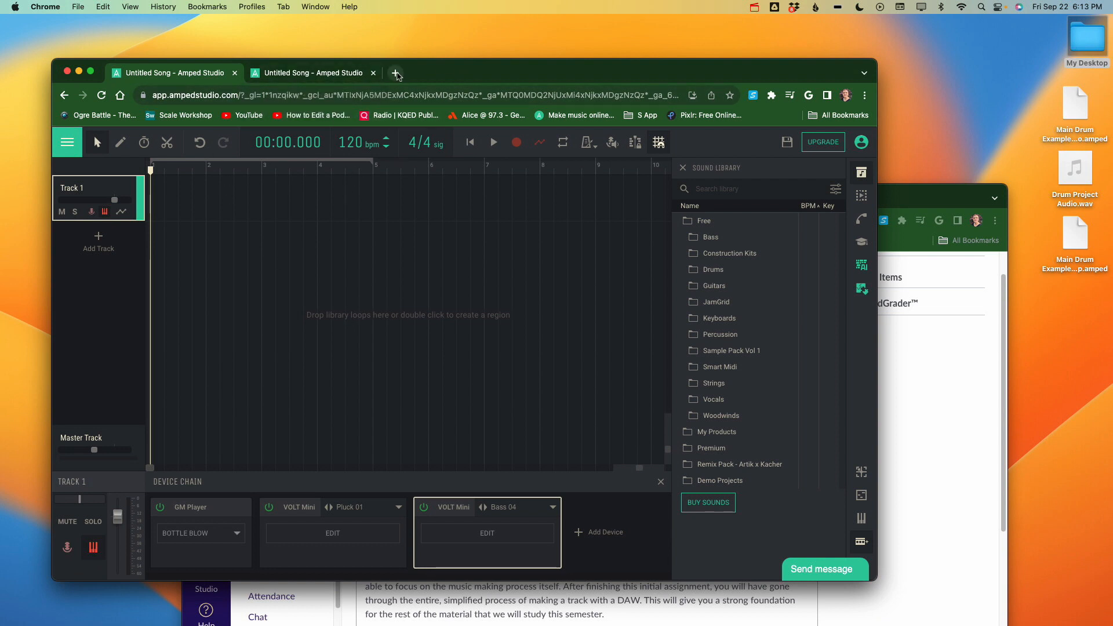
# Launch a new Amped Studio project in a new browser tab and close the Sample Libraries Update announcement and the Sound Library
pyautogui.click(395, 72)
pyautogui.click(510, 363)
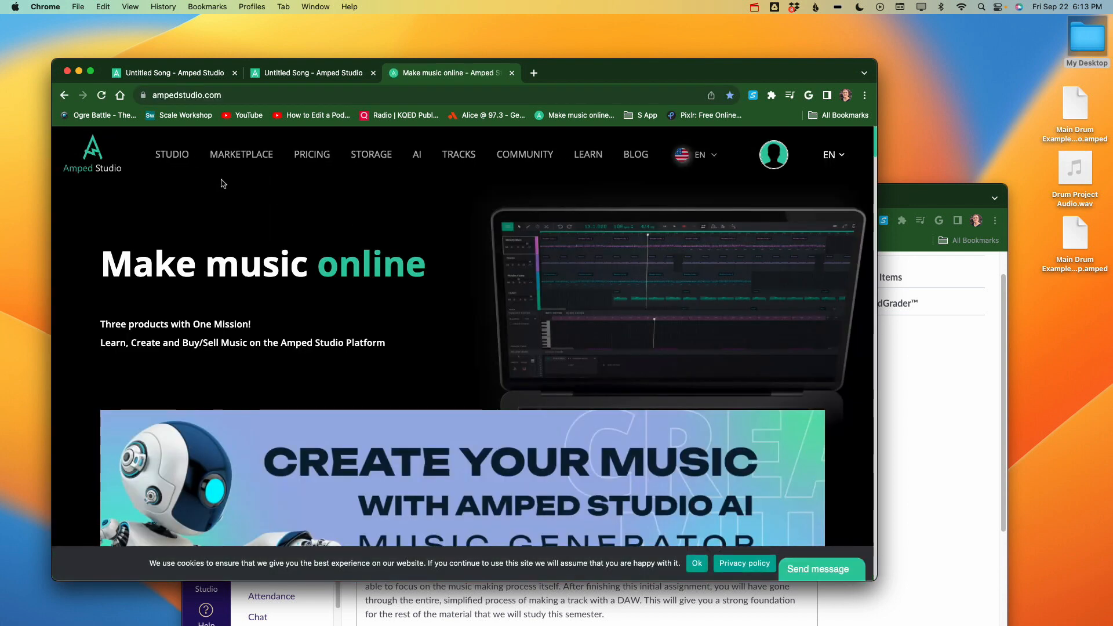
pyautogui.click(173, 158)
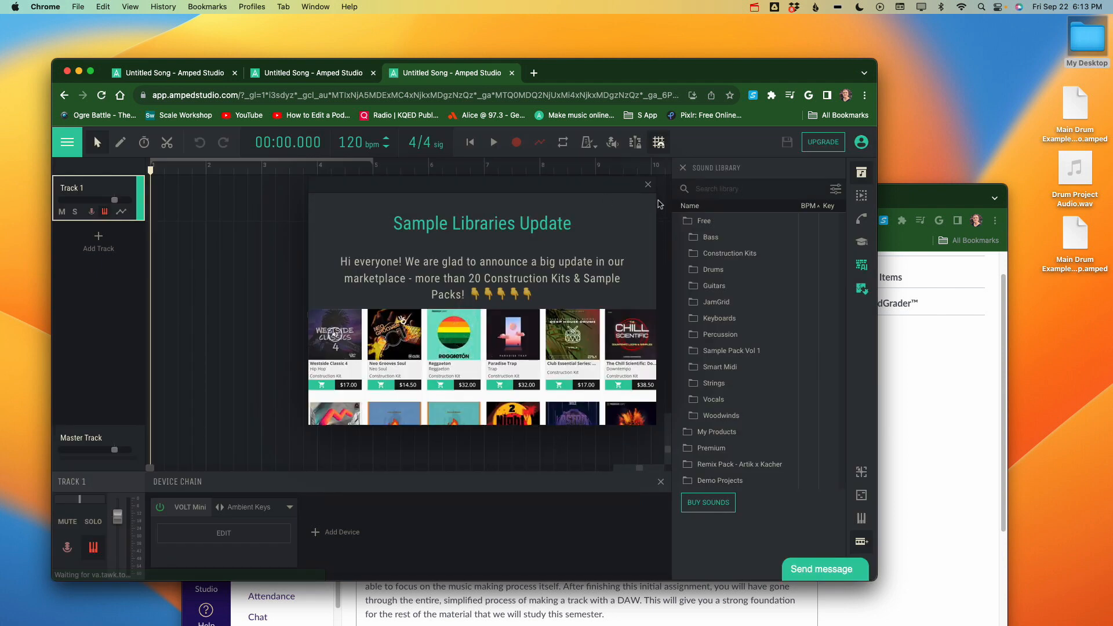
pyautogui.click(648, 184)
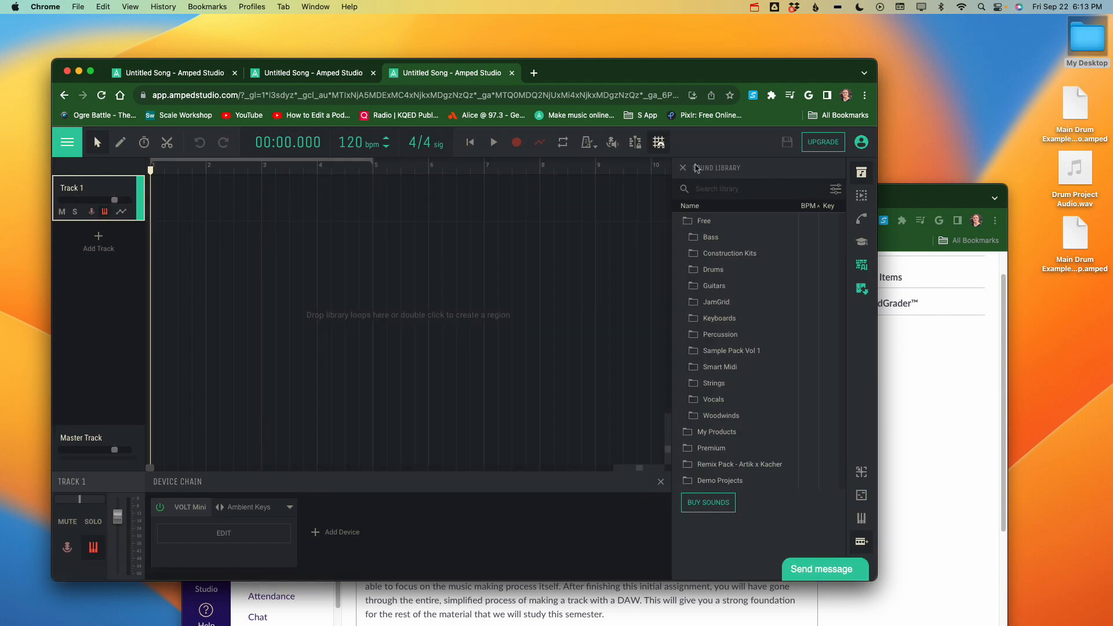
pyautogui.click(683, 168)
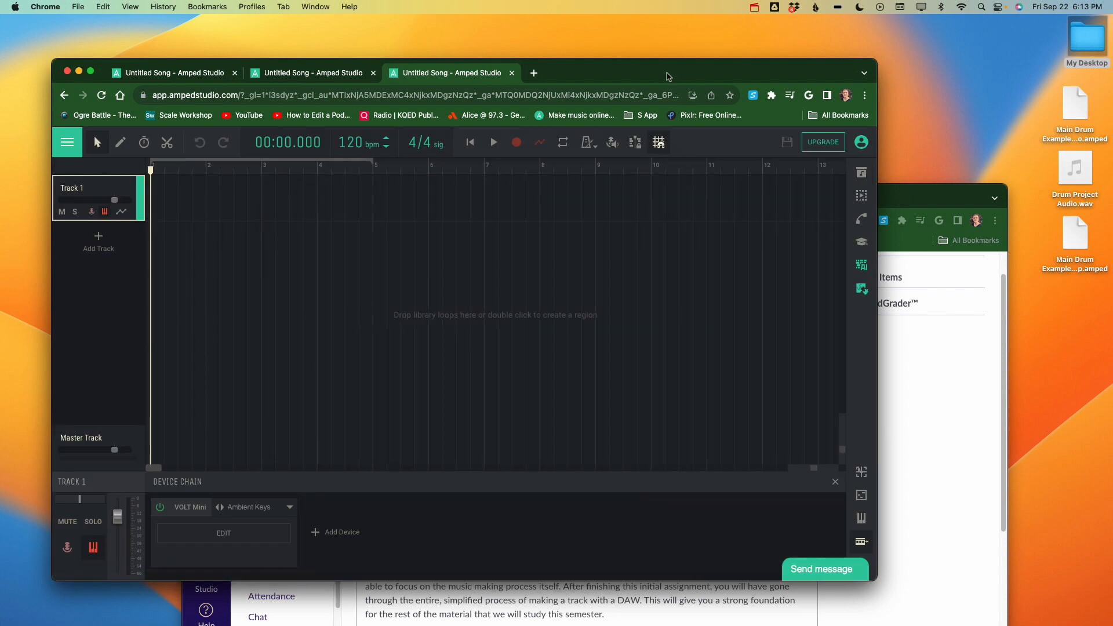
# Minimize the assignment window and enlarge the Amped Studio window to fill most of the screen
pyautogui.moveTo(667, 72); pyautogui.dragTo(653, 41)
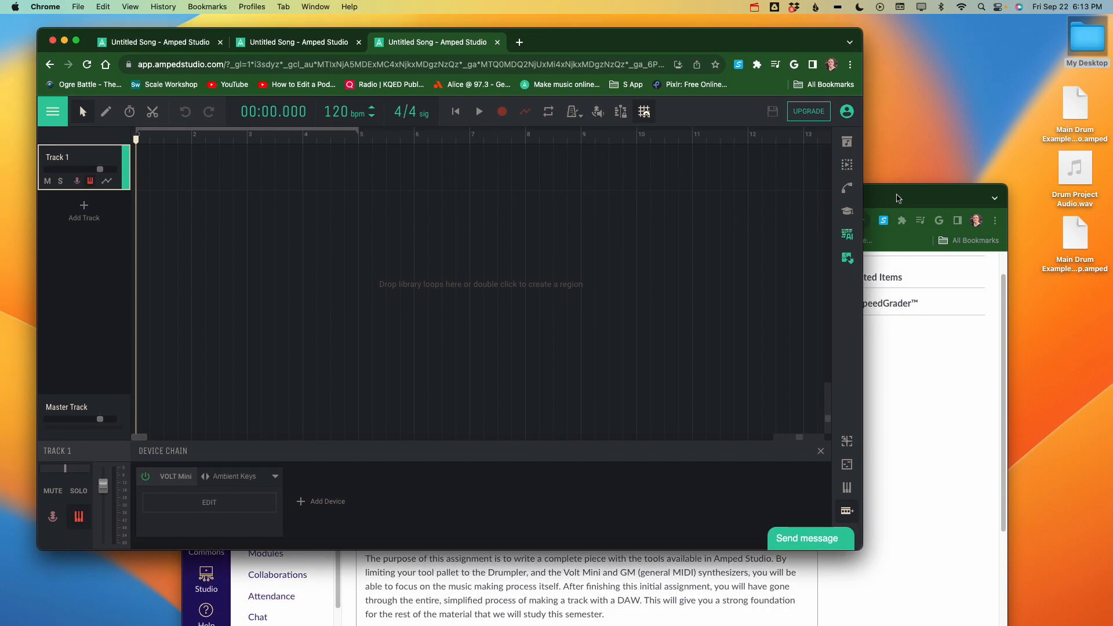
pyautogui.moveTo(897, 195); pyautogui.dragTo(956, 212)
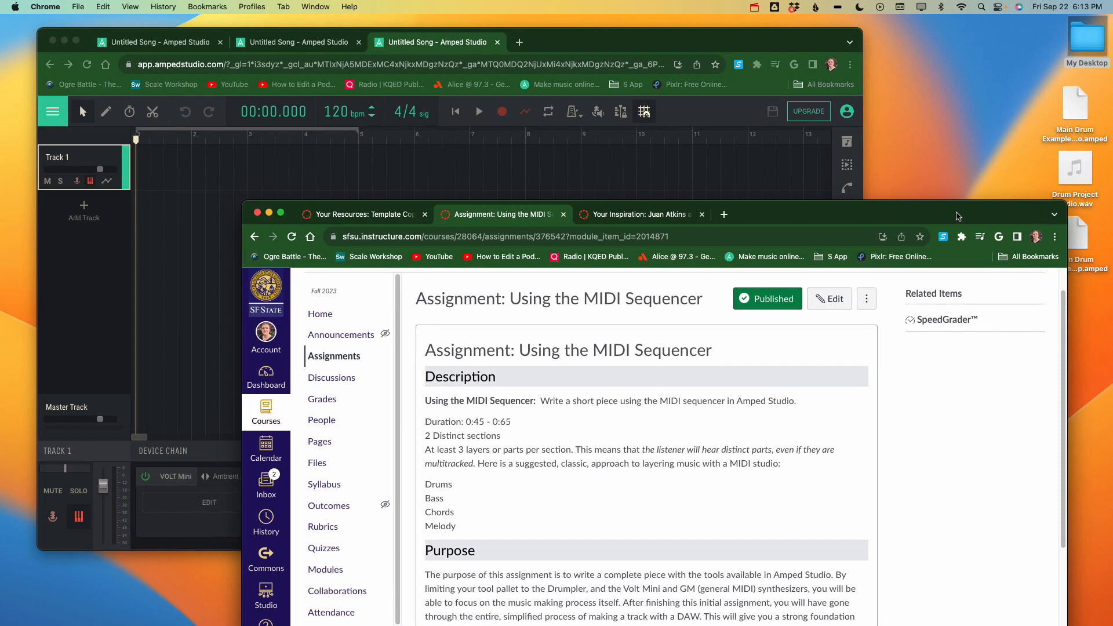
pyautogui.click(269, 214)
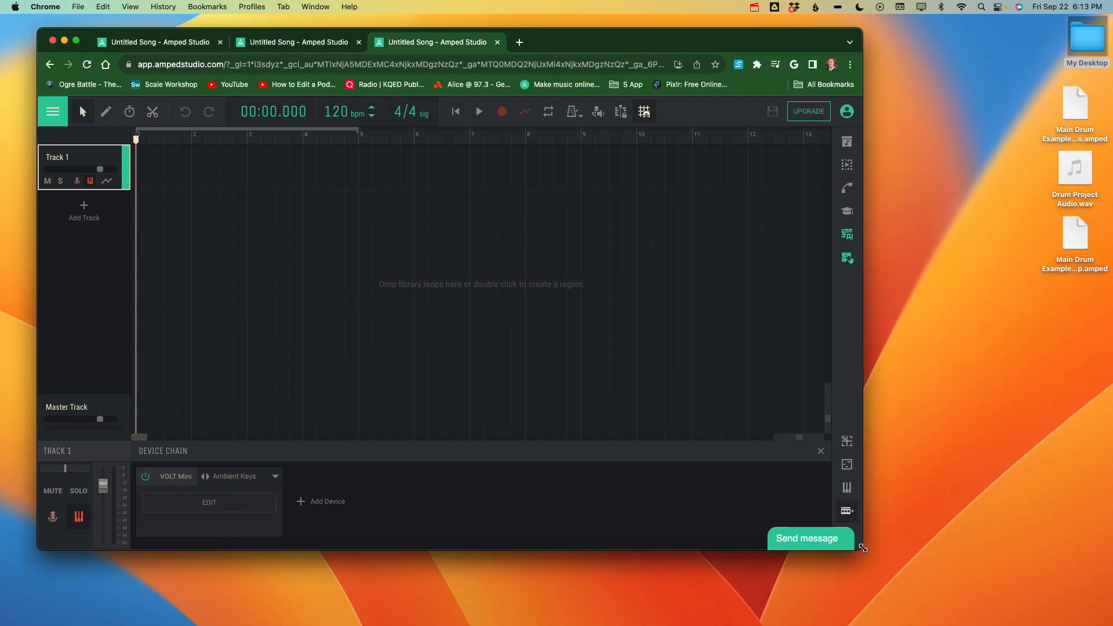
pyautogui.moveTo(861, 545); pyautogui.dragTo(1081, 599)
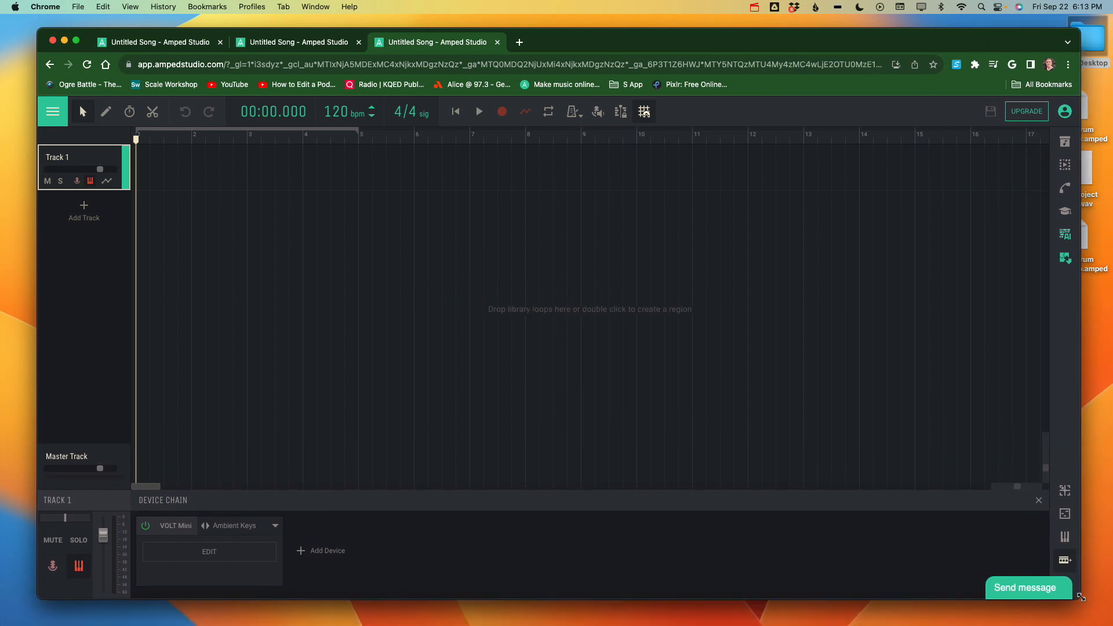
# Create a region at the start of Track 1, extend it to about two-thirds through bar 3 and open it for note editing
pyautogui.doubleClick(163, 169)
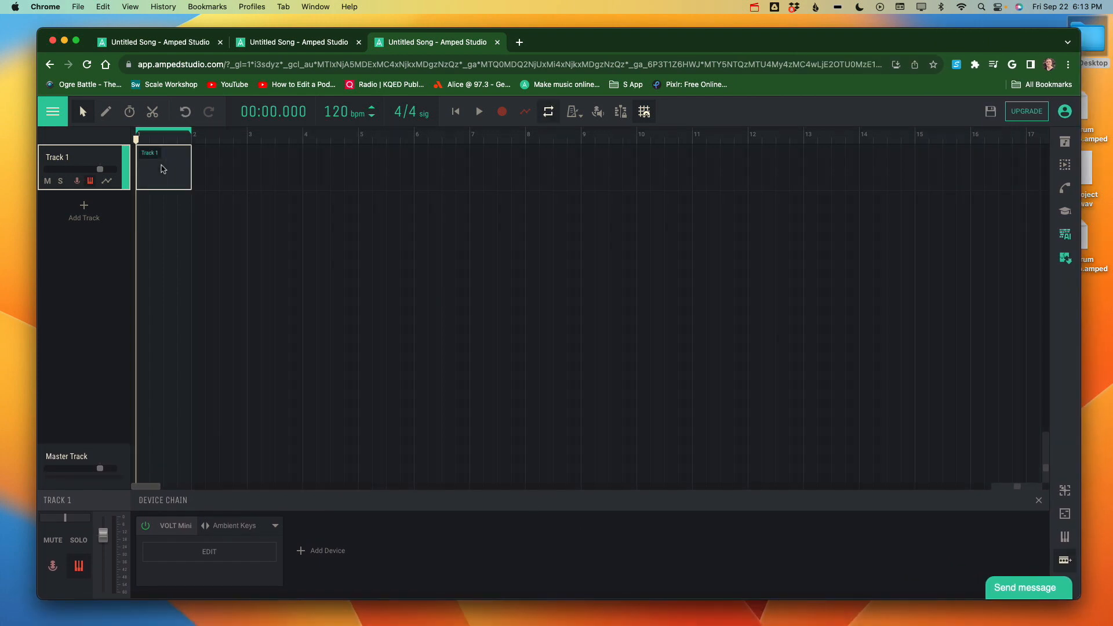
pyautogui.moveTo(191, 186); pyautogui.dragTo(284, 186)
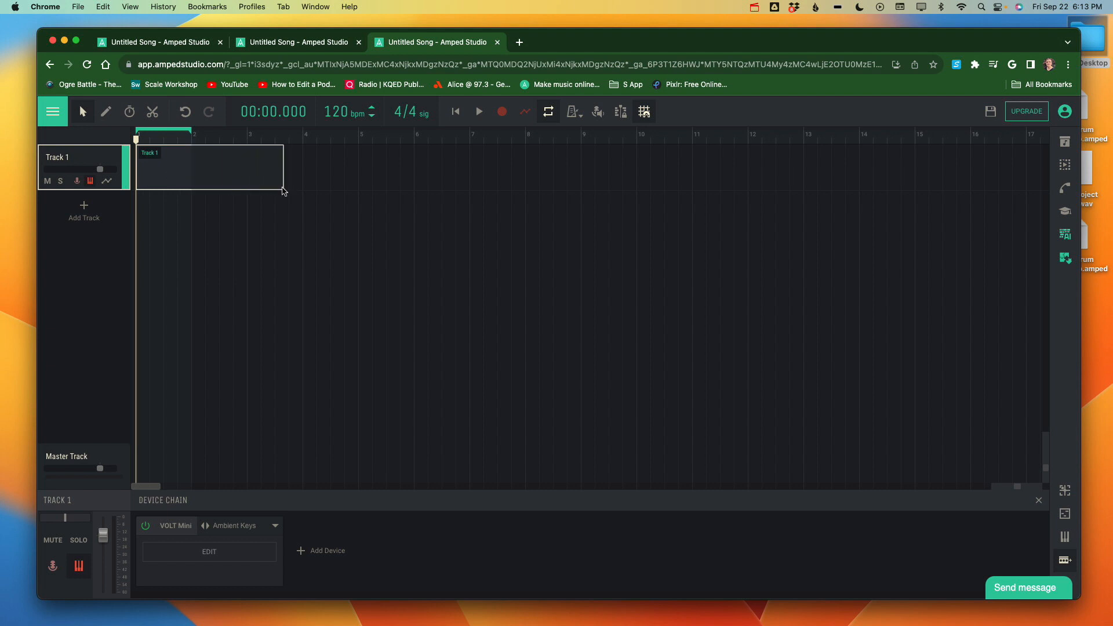
pyautogui.doubleClick(189, 171)
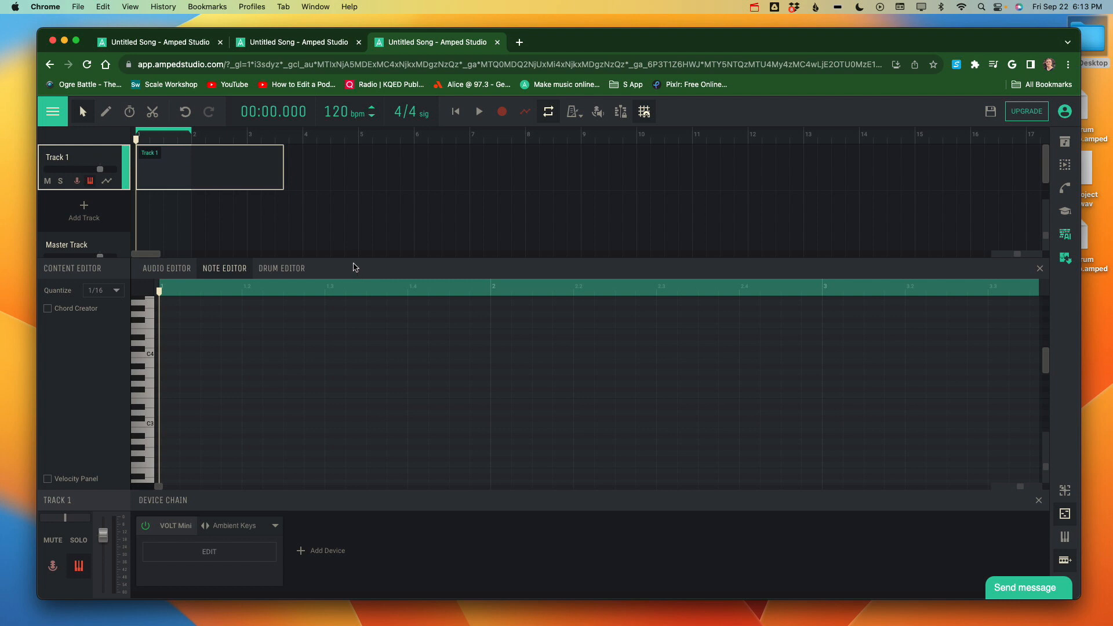
# Enlarge the note editing area slightly and move the playhead to 00:00.875
pyautogui.moveTo(349, 259); pyautogui.dragTo(345, 245)
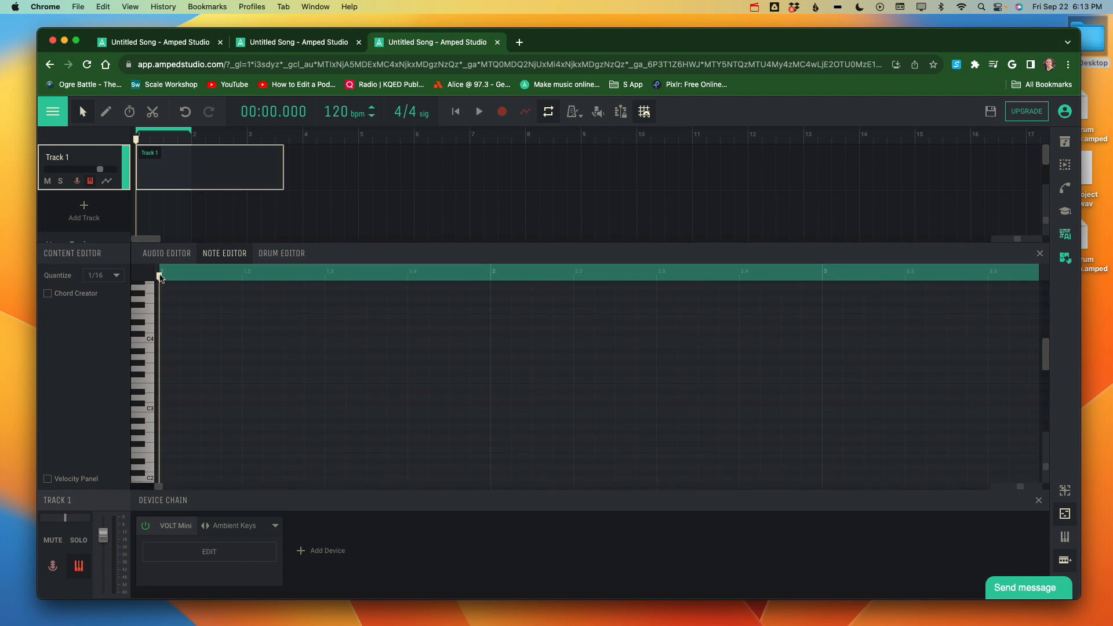
pyautogui.moveTo(160, 276); pyautogui.dragTo(378, 275)
pyautogui.moveTo(427, 278); pyautogui.dragTo(313, 277)
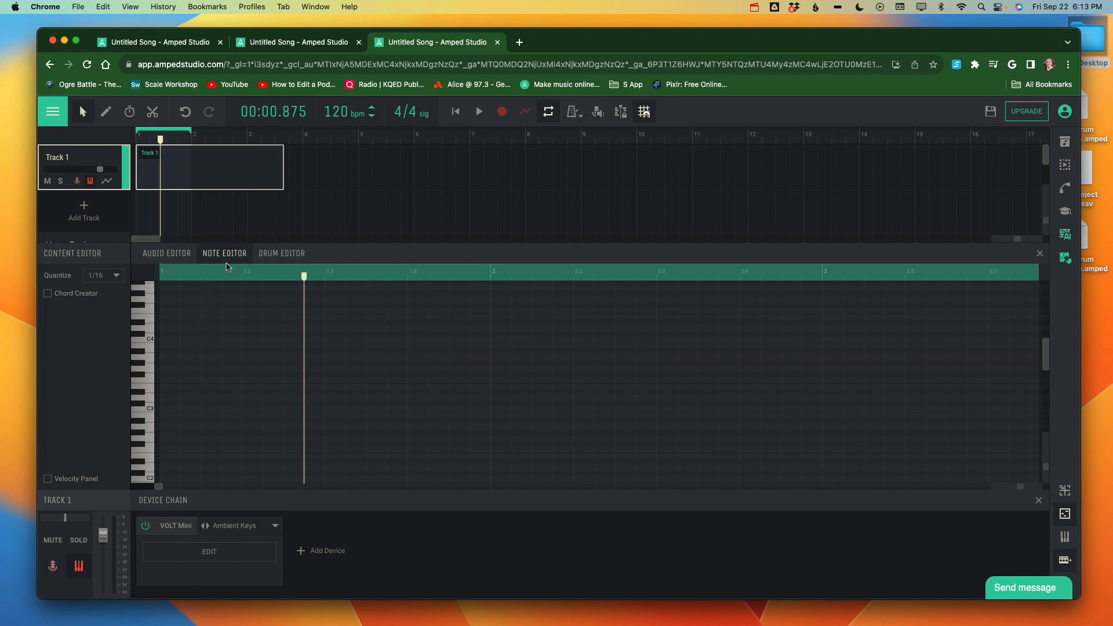
# Add the Drumpler instrument to Track 1 with its Drum Editor open, close the instrument window and return to the Note Editor
pyautogui.click(275, 256)
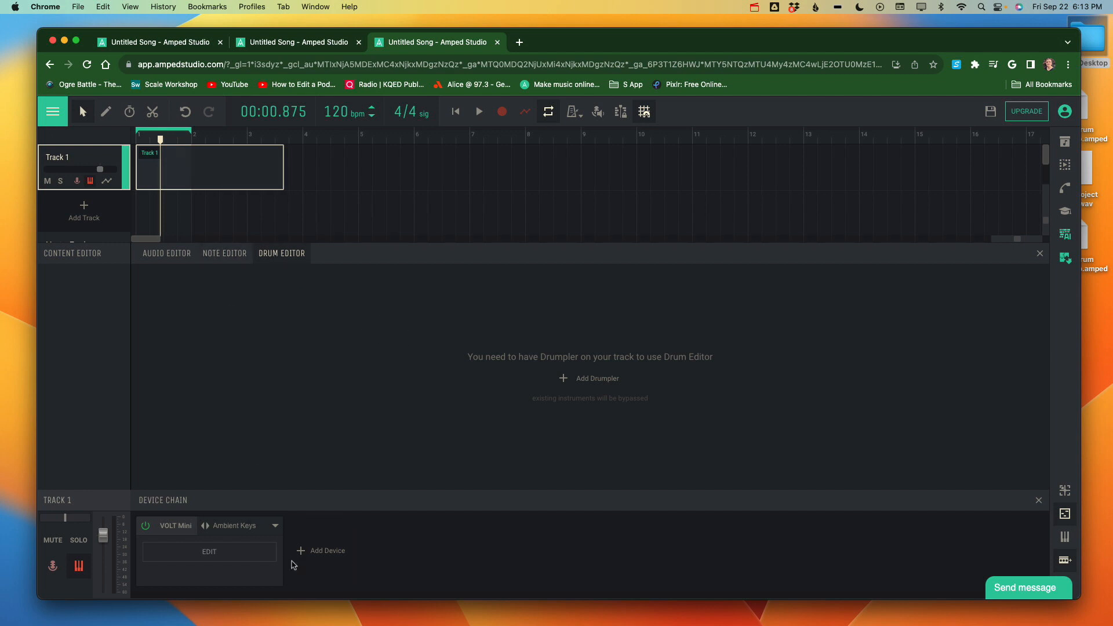
pyautogui.click(308, 553)
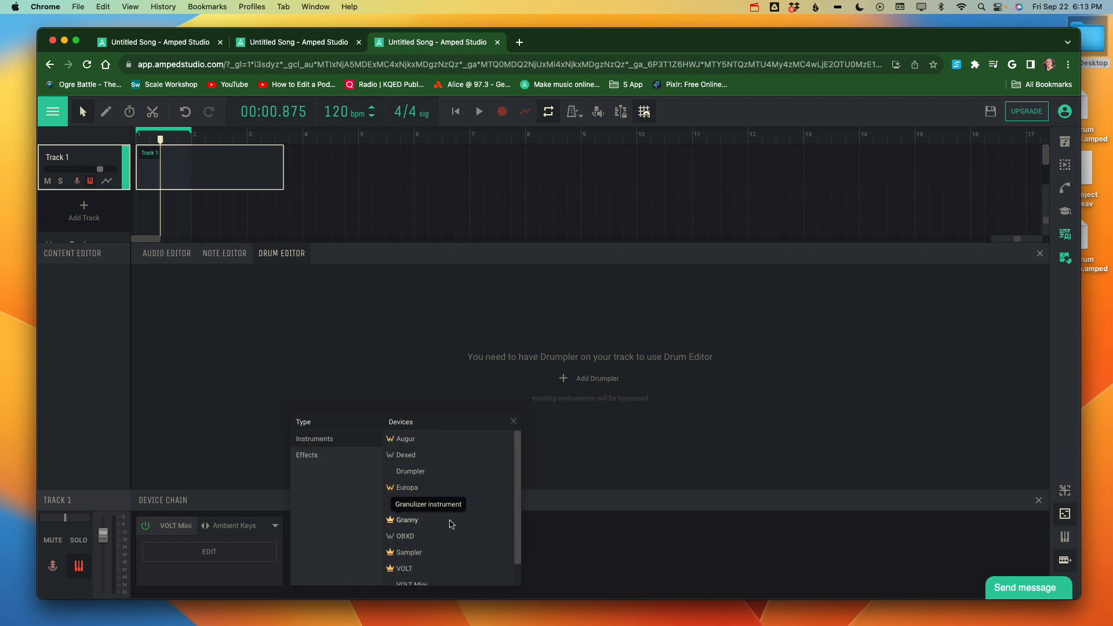
pyautogui.scroll(-1, 452, 528)
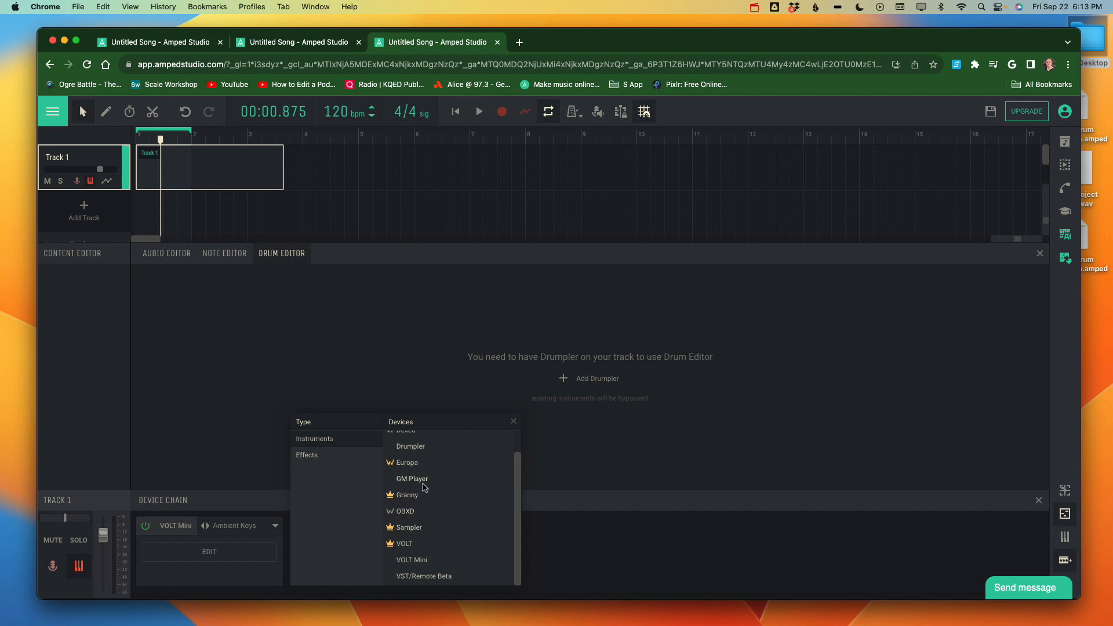
pyautogui.click(407, 448)
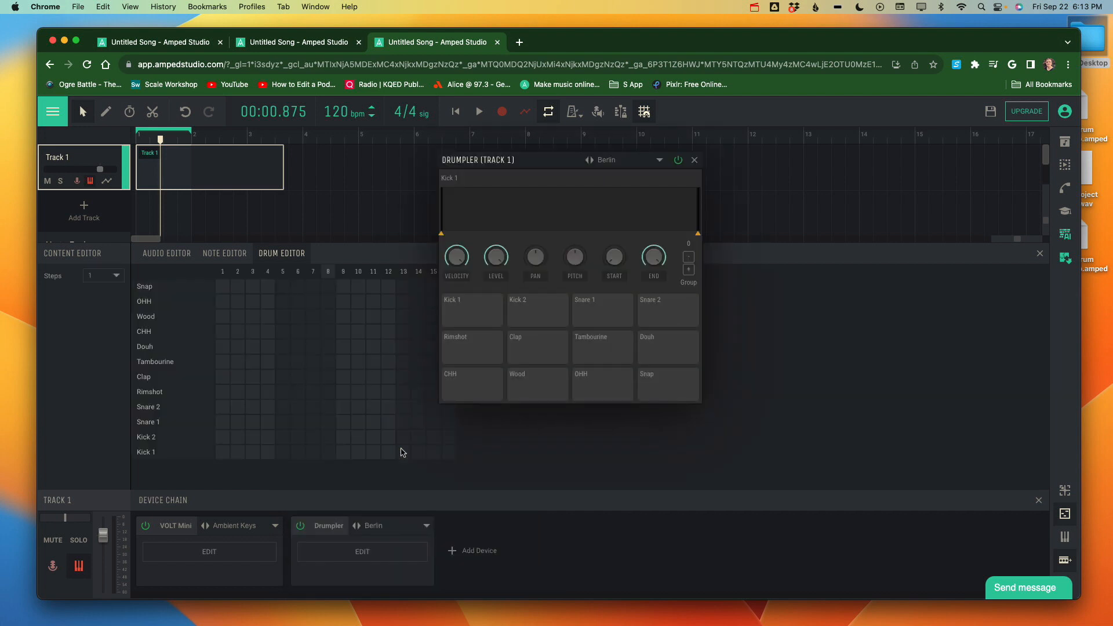
pyautogui.click(695, 160)
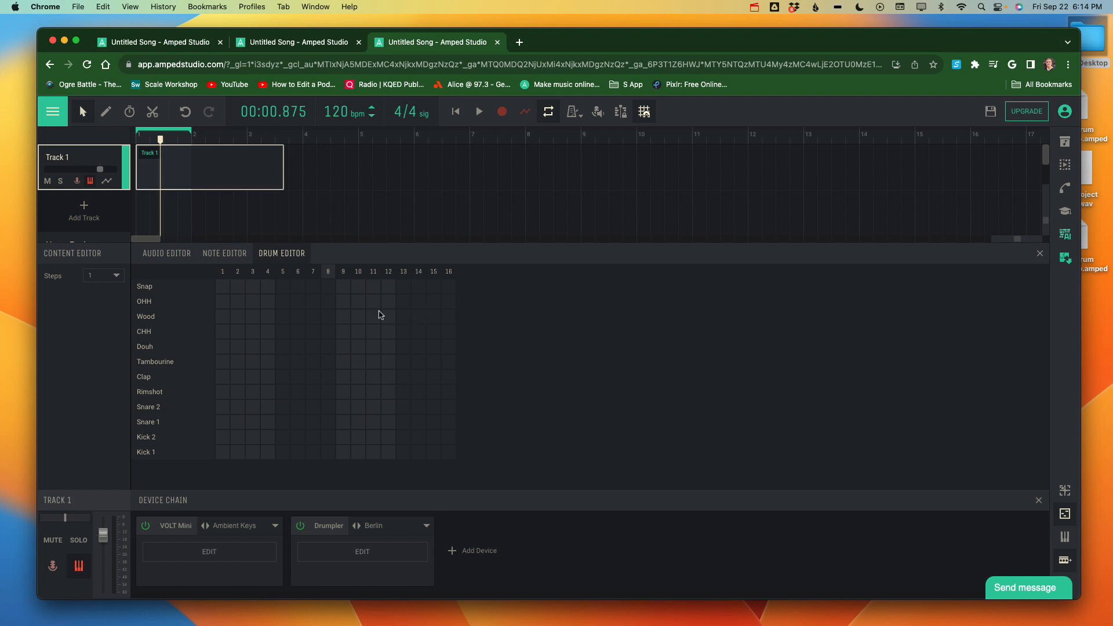
pyautogui.click(219, 254)
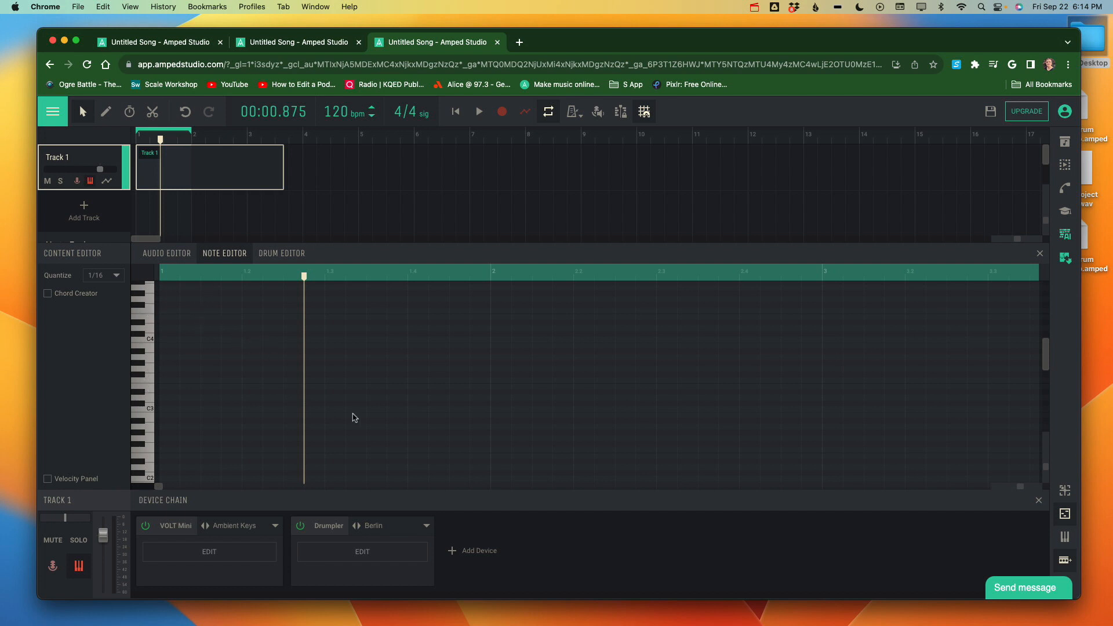
# Delete the Drumpler device from Track 1's device chain and switch off VOLT Mini
pyautogui.click(399, 576)
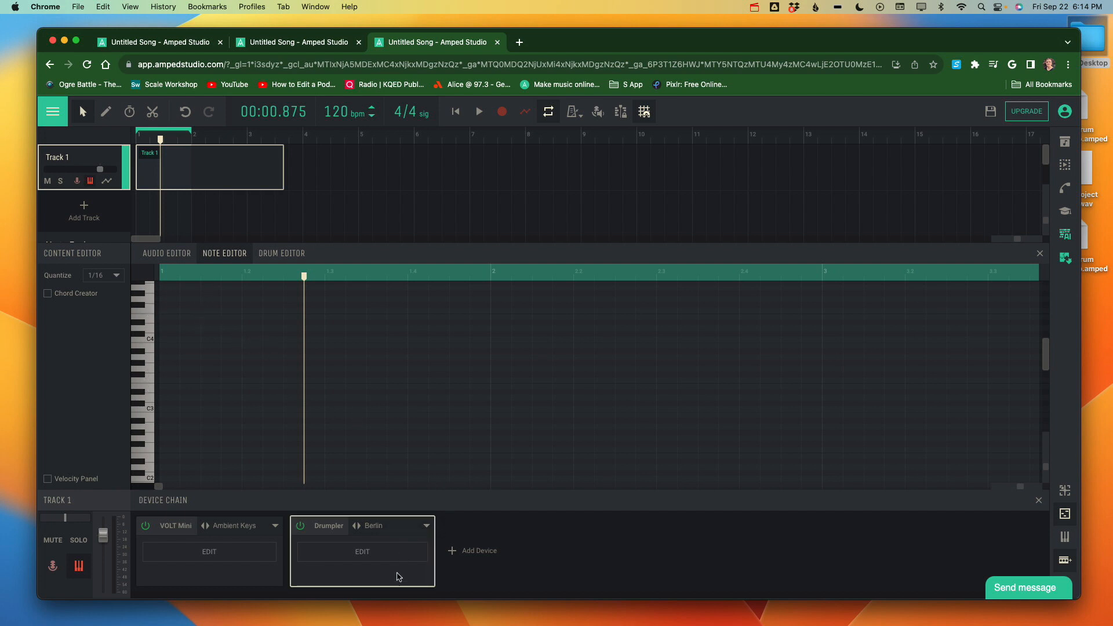
pyautogui.press('BackSpace')
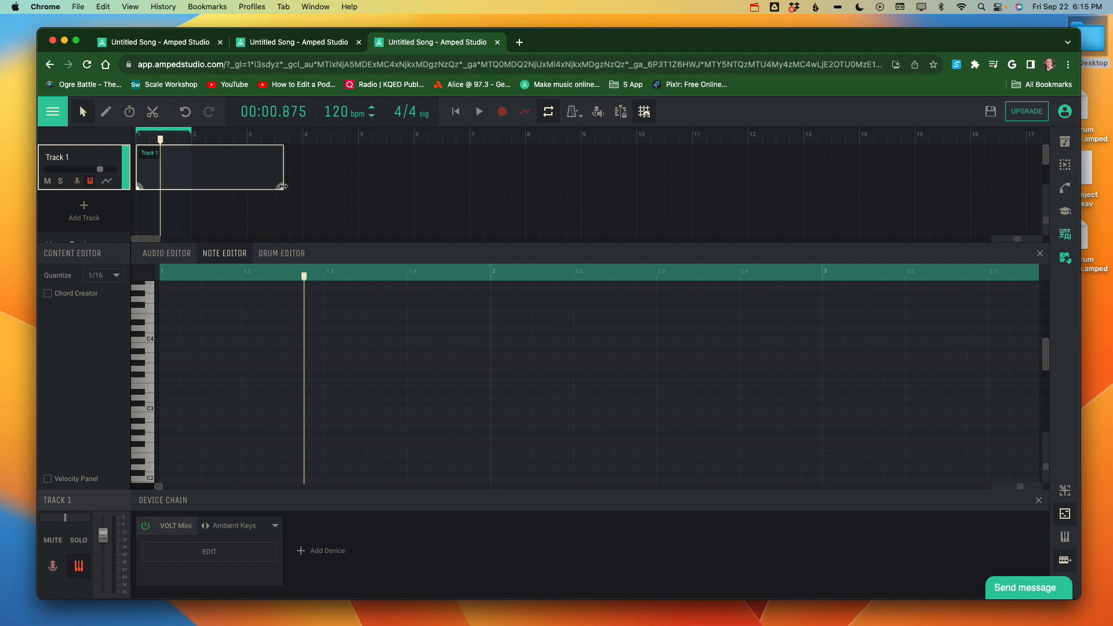
pyautogui.click(320, 44)
pyautogui.click(444, 47)
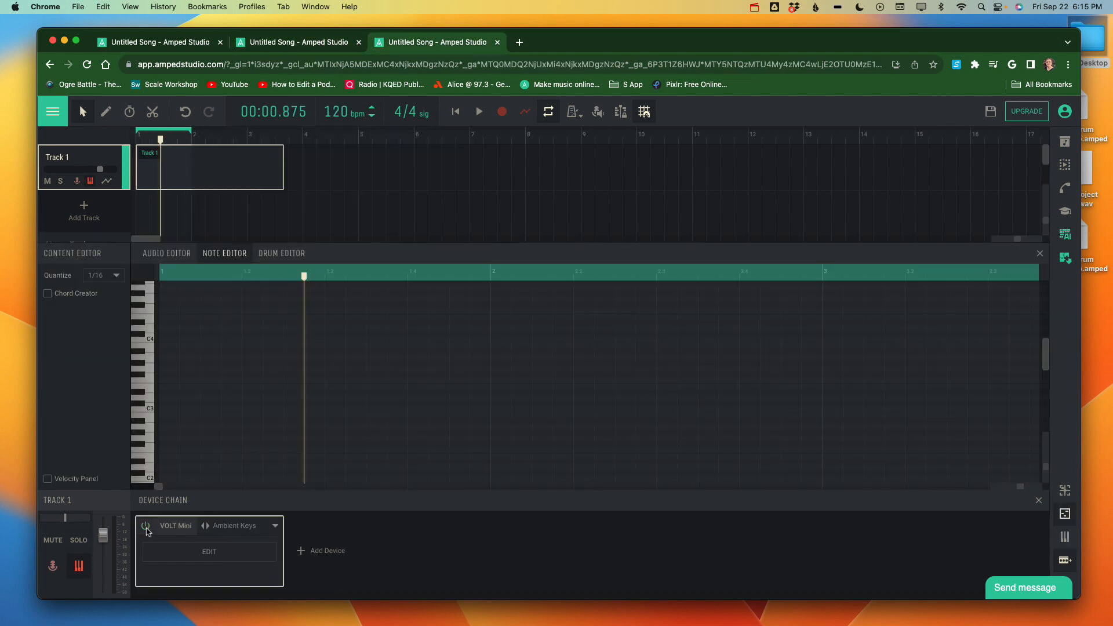
# Look through the three open Amped Studio projects and play test notes in the first one
pyautogui.click(323, 51)
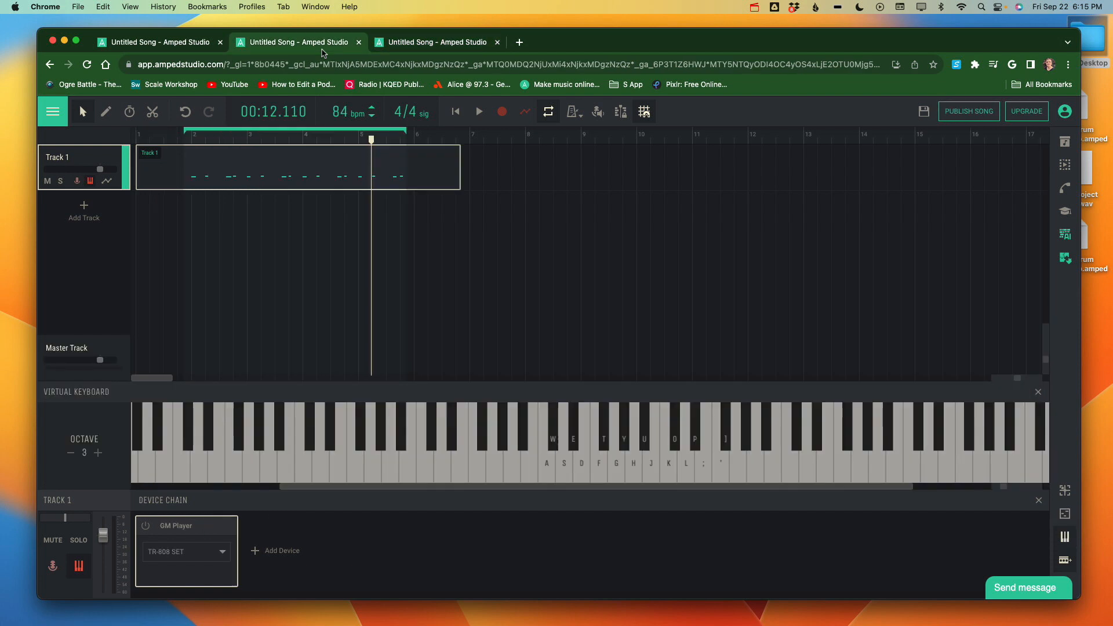
pyautogui.click(204, 47)
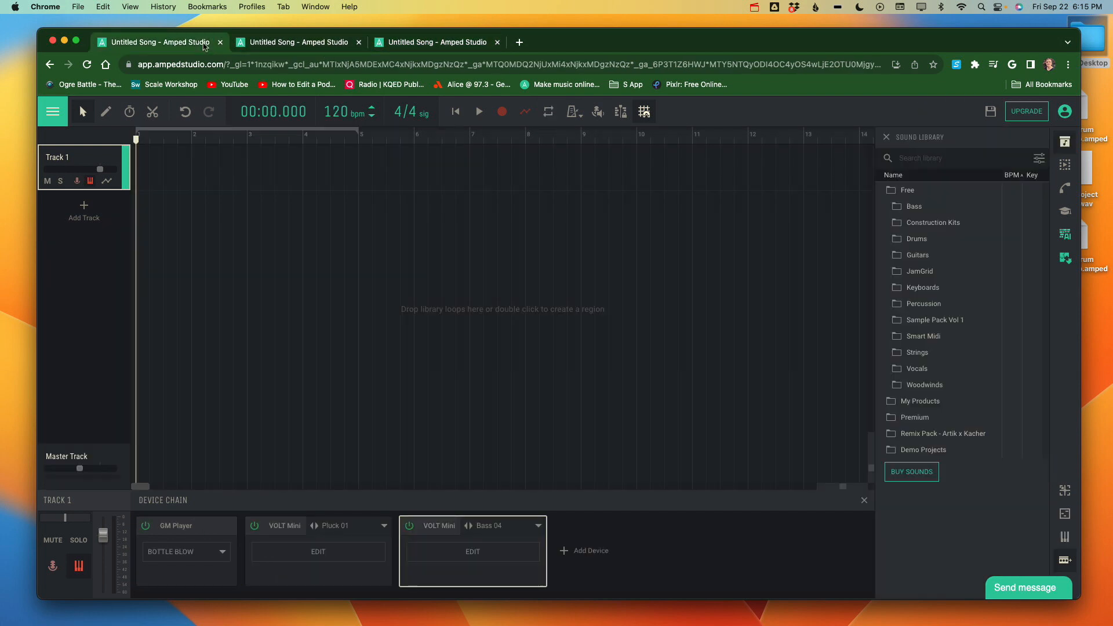
pyautogui.click(417, 46)
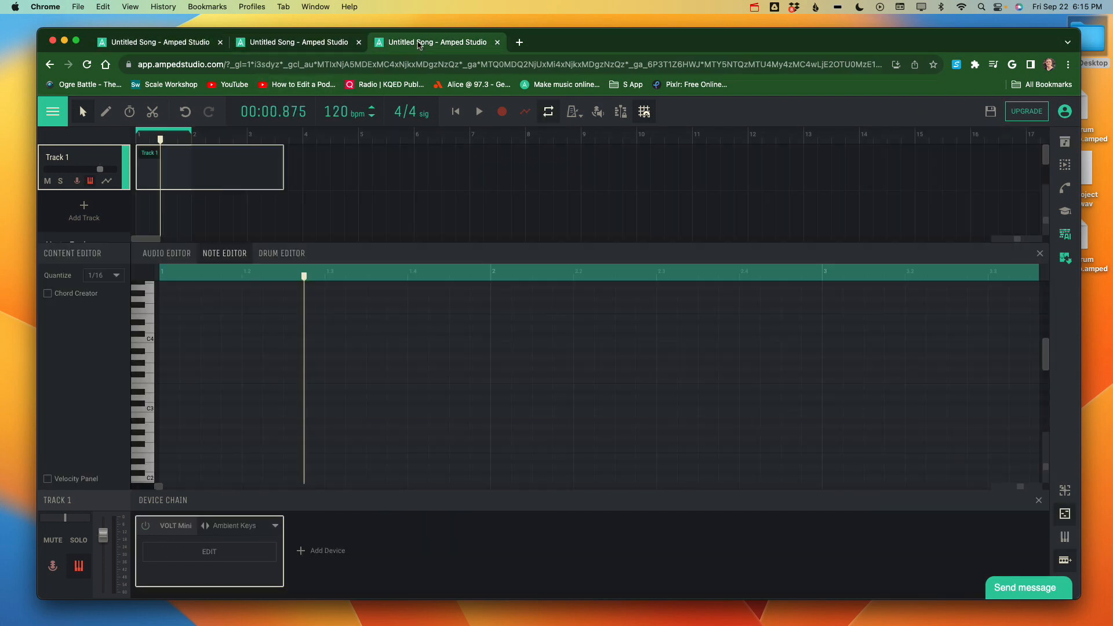
pyautogui.click(328, 43)
pyautogui.click(184, 44)
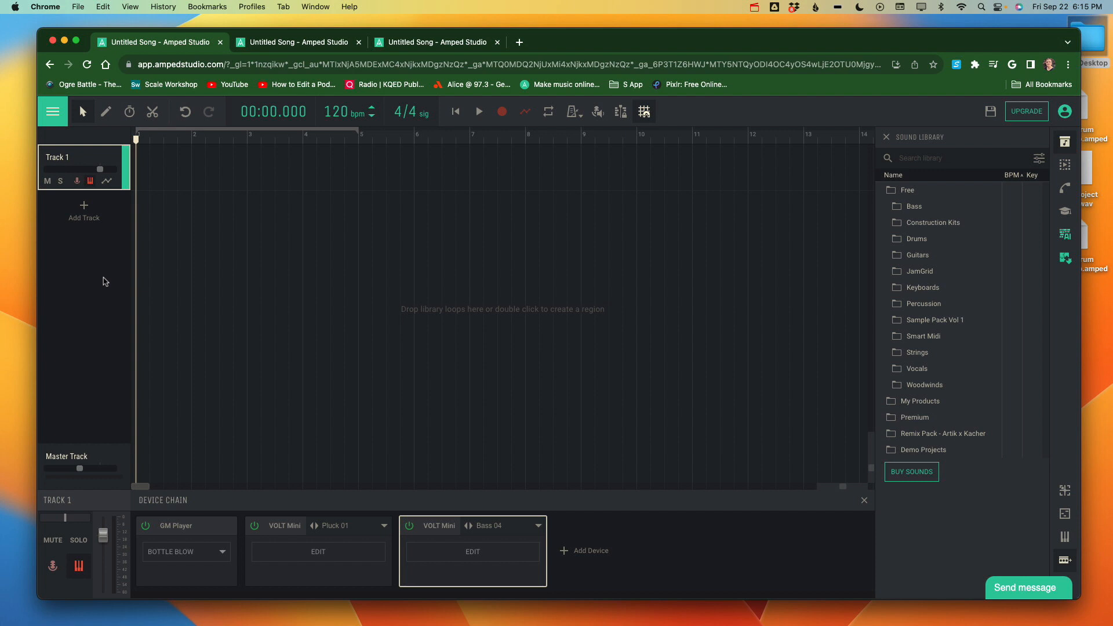
pyautogui.press('a')
pyautogui.press('a')
# Close the content editor in the third project and switch off GM Player and both VOLT Mini devices in the first project
pyautogui.click(411, 43)
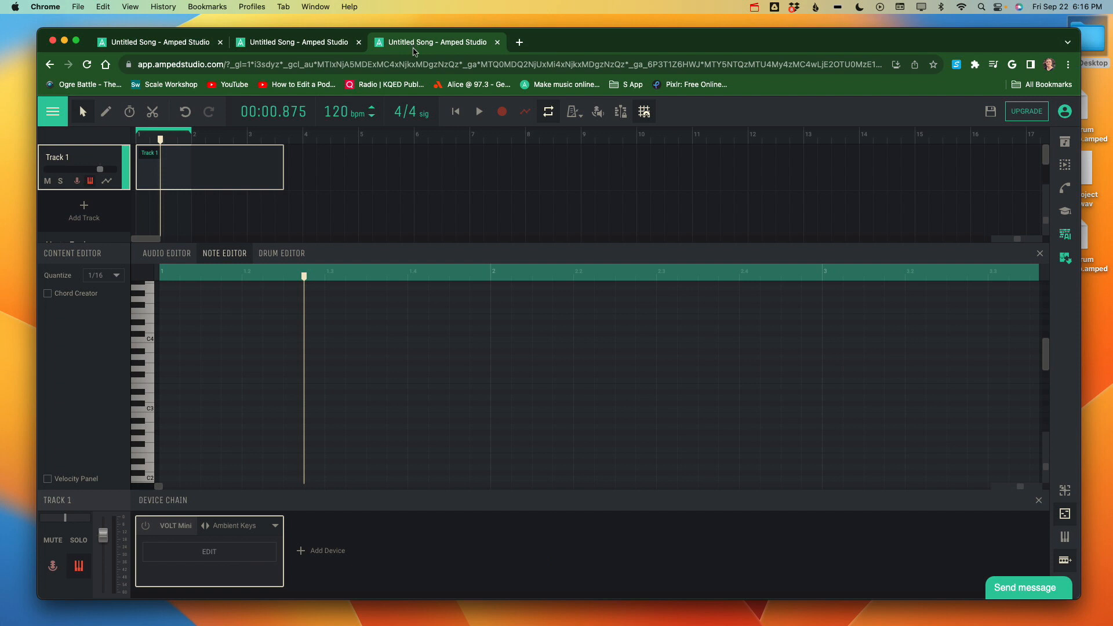
pyautogui.click(1039, 255)
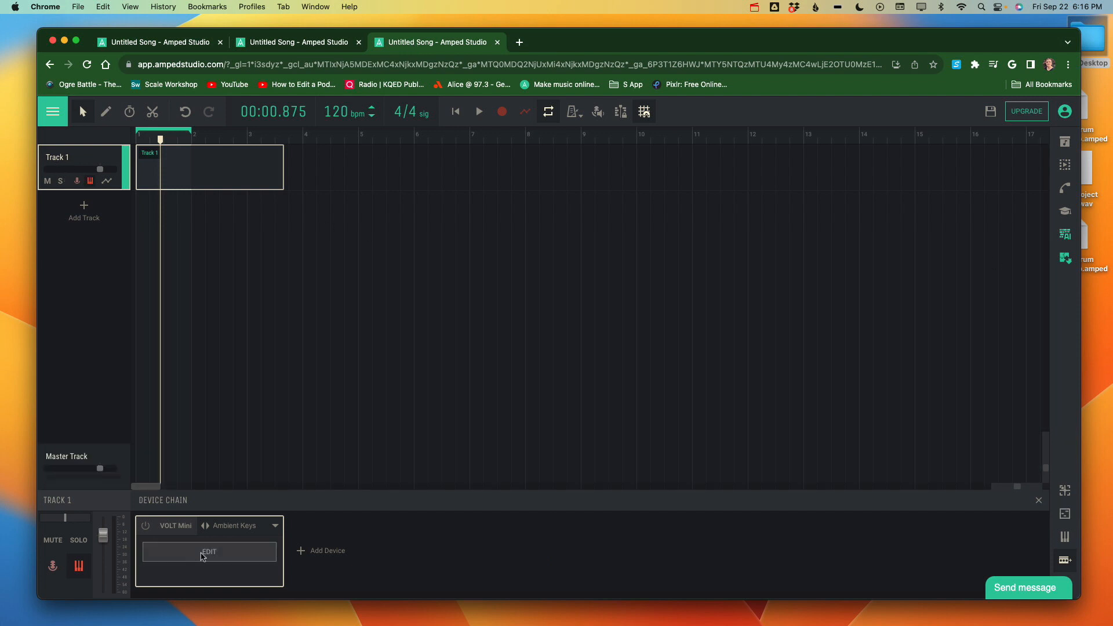
pyautogui.click(318, 42)
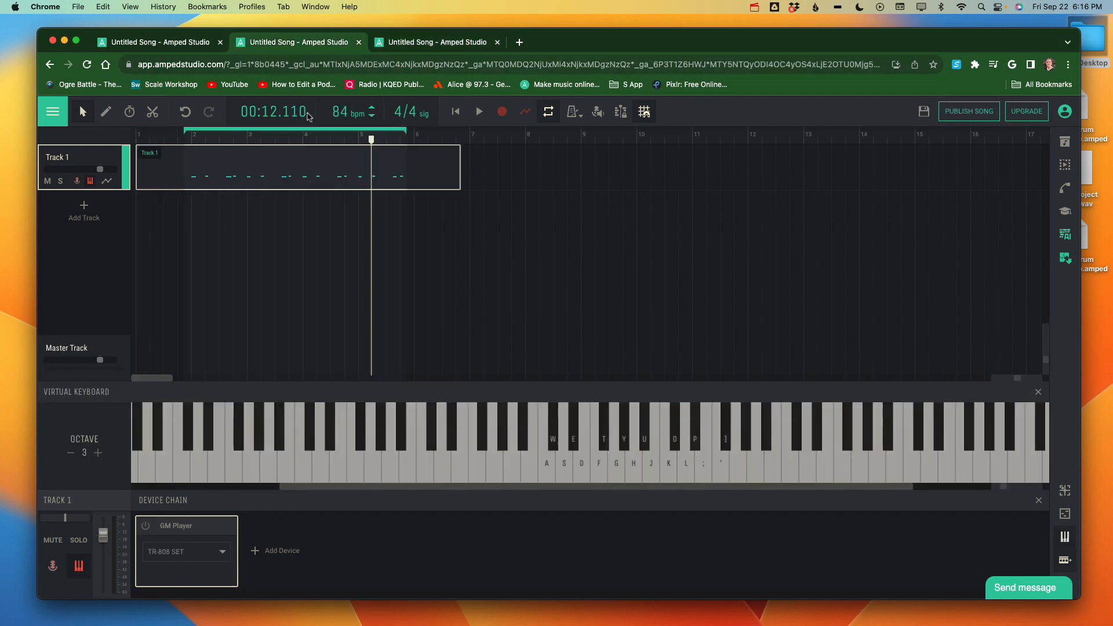
pyautogui.click(121, 42)
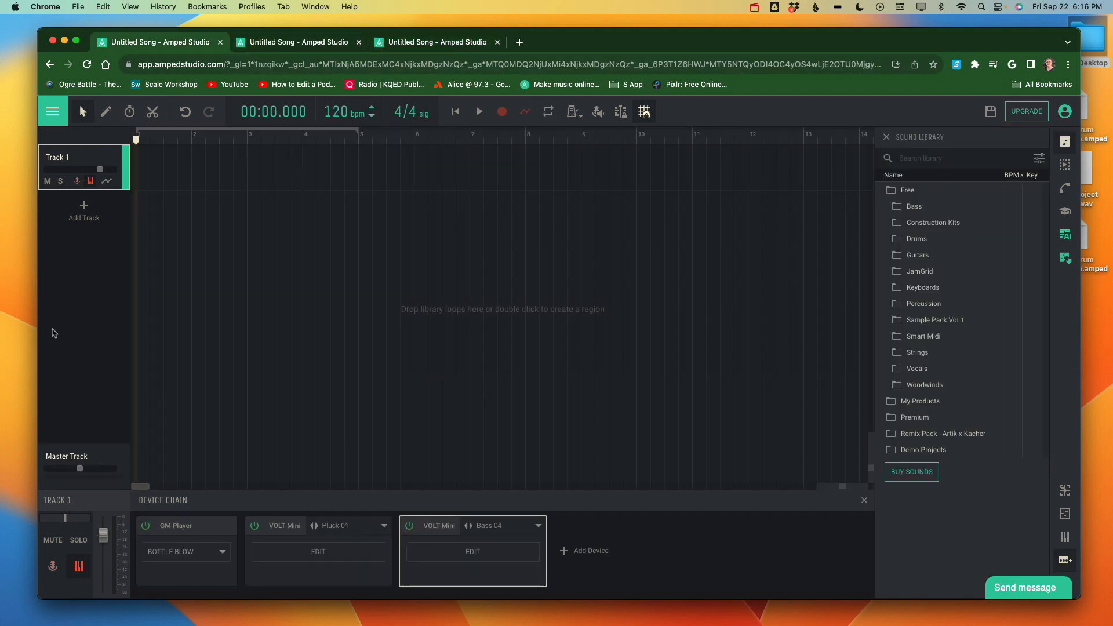
pyautogui.click(147, 526)
pyautogui.click(252, 527)
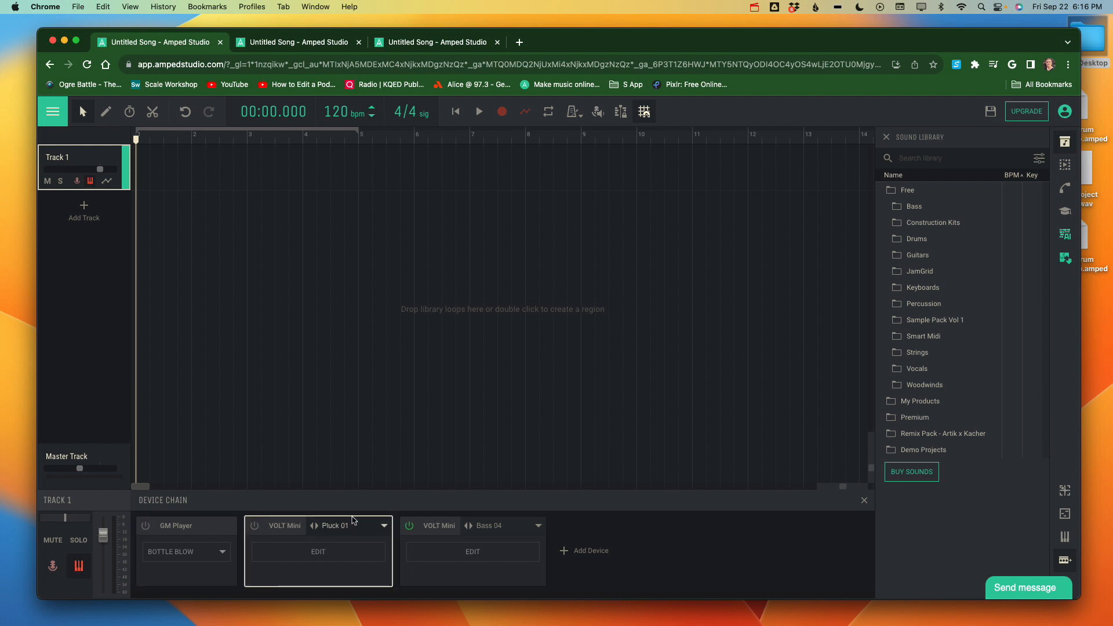
pyautogui.click(409, 528)
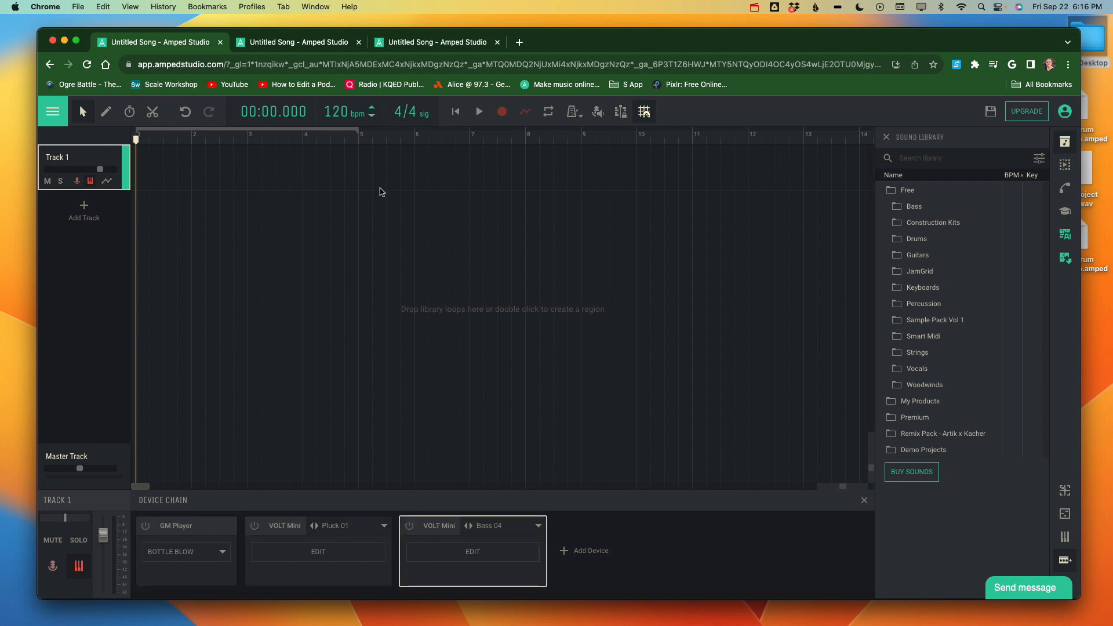
# Return to the third project and delete the VOLT Mini device from Track 1
pyautogui.click(412, 41)
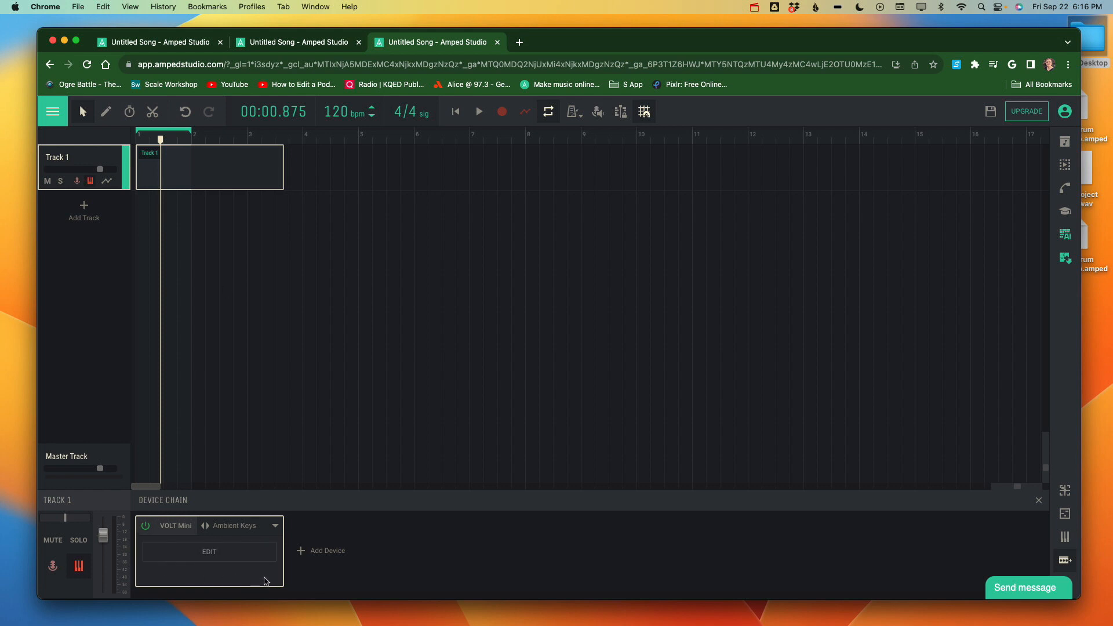
pyautogui.press('Delete')
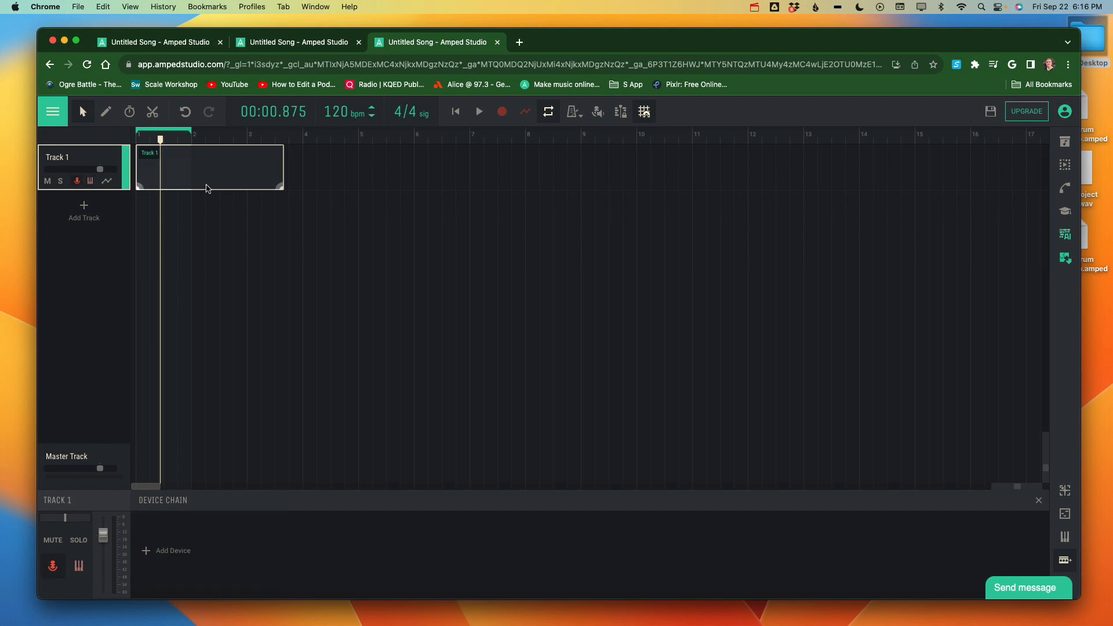
pyautogui.click(755, 8)
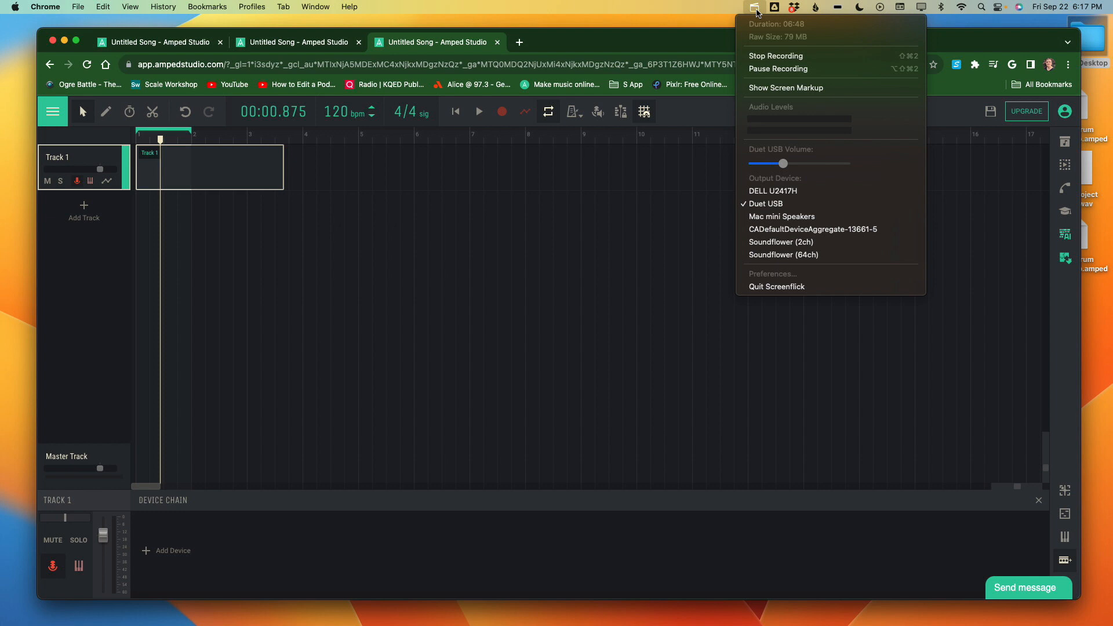
pyautogui.click(756, 9)
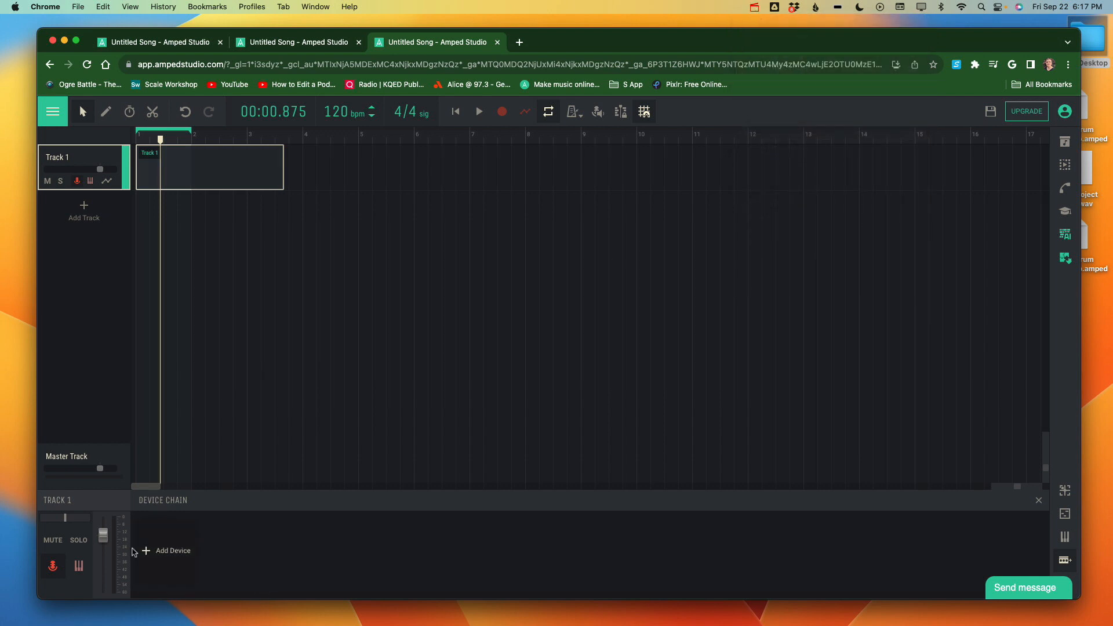
# Add the VOLT Mini instrument to Track 1's empty device chain
pyautogui.click(146, 553)
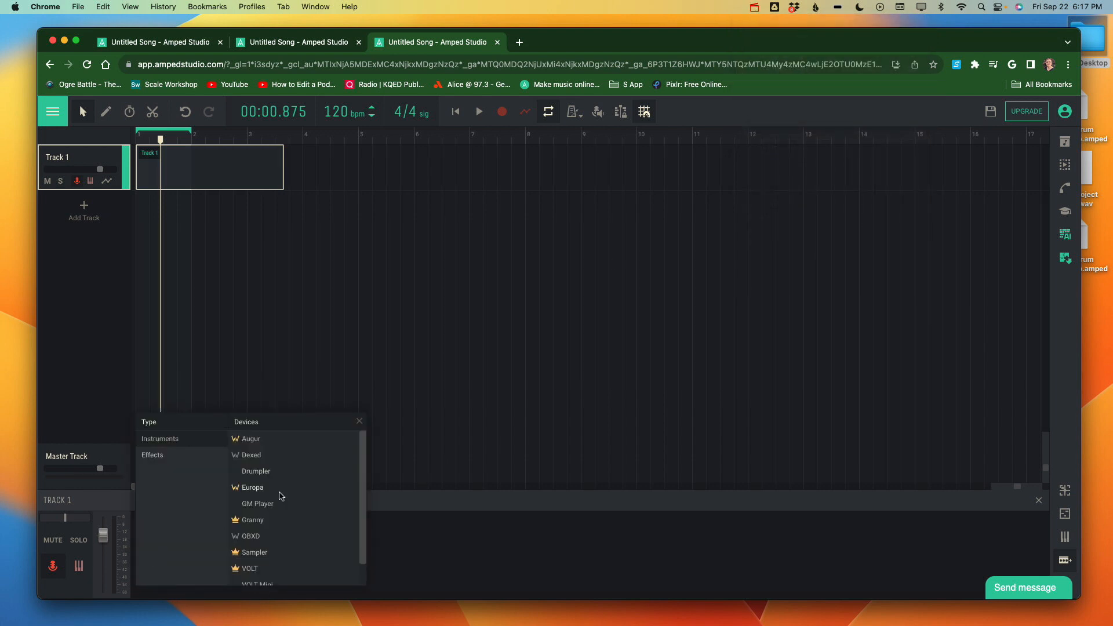
pyautogui.scroll(-1, 272, 471)
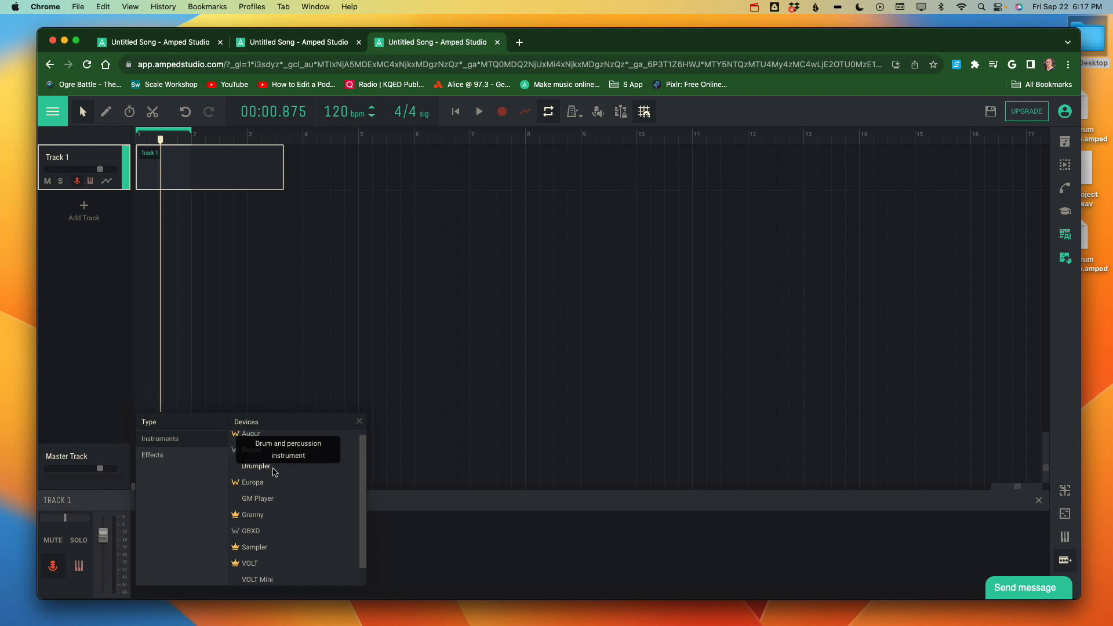
pyautogui.scroll(-1, 274, 472)
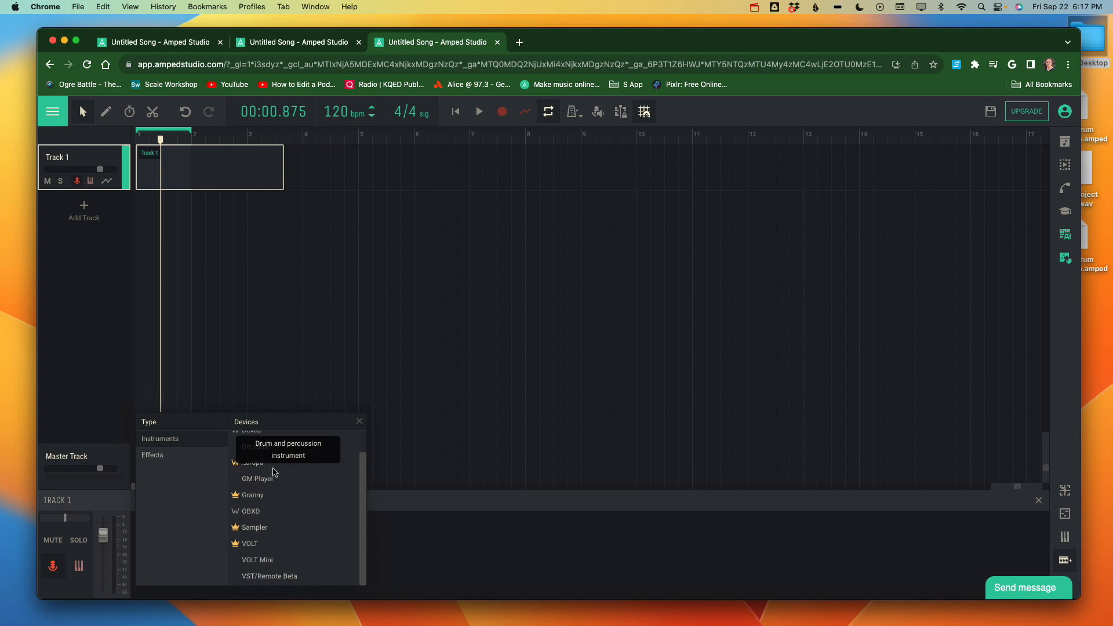
pyautogui.click(257, 560)
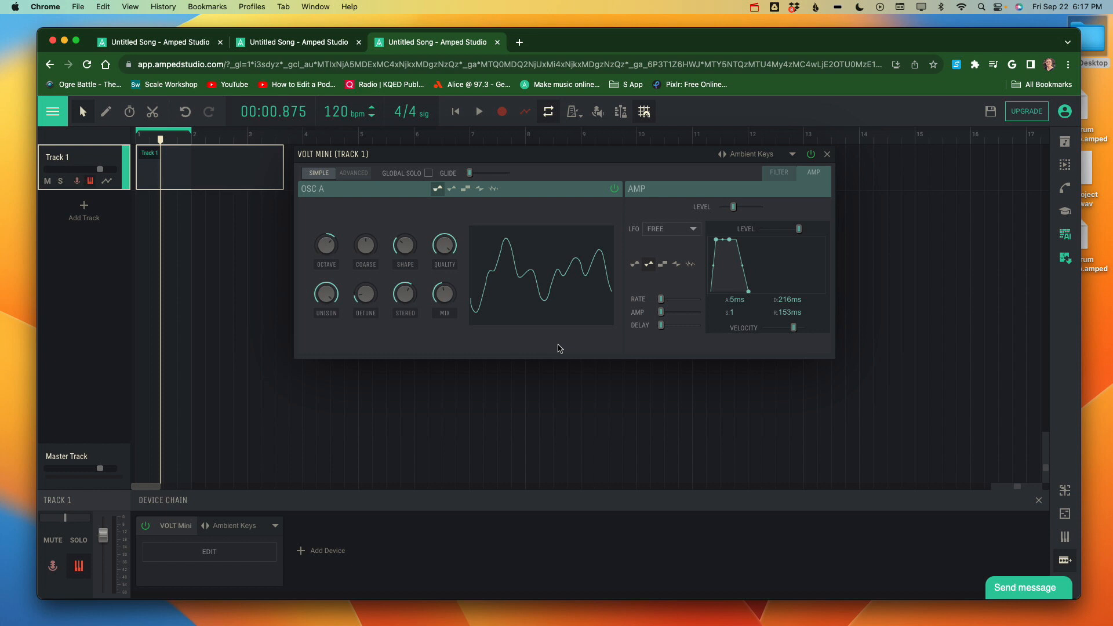
# Try the Ambient Keys sound with the virtual keyboard, hide it and play test notes from the computer keyboard
pyautogui.click(1064, 538)
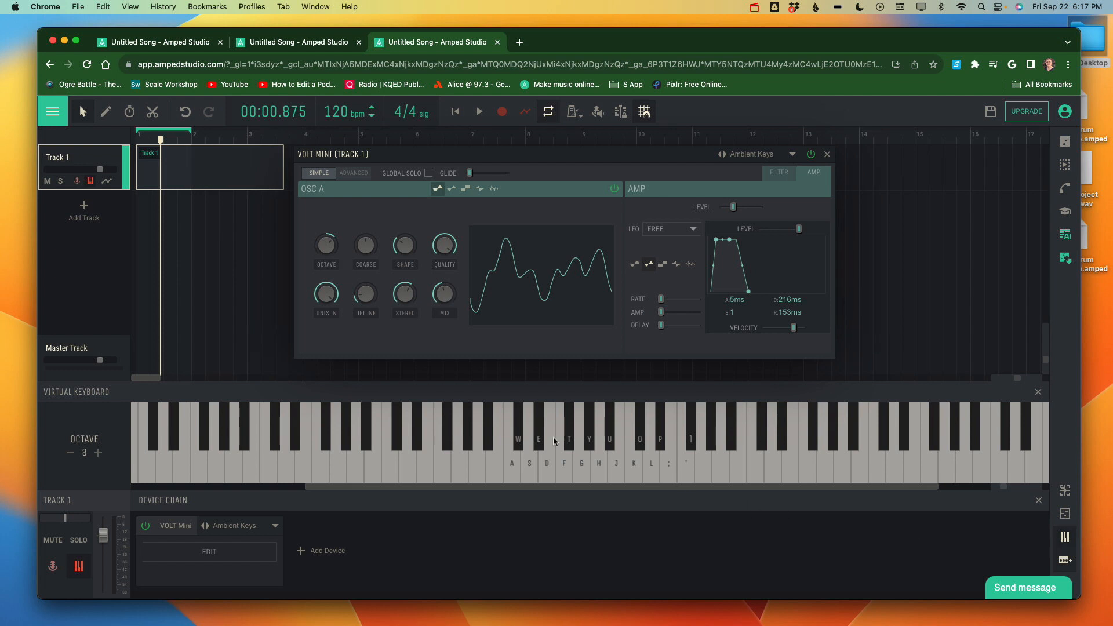
pyautogui.click(514, 469)
pyautogui.click(1038, 392)
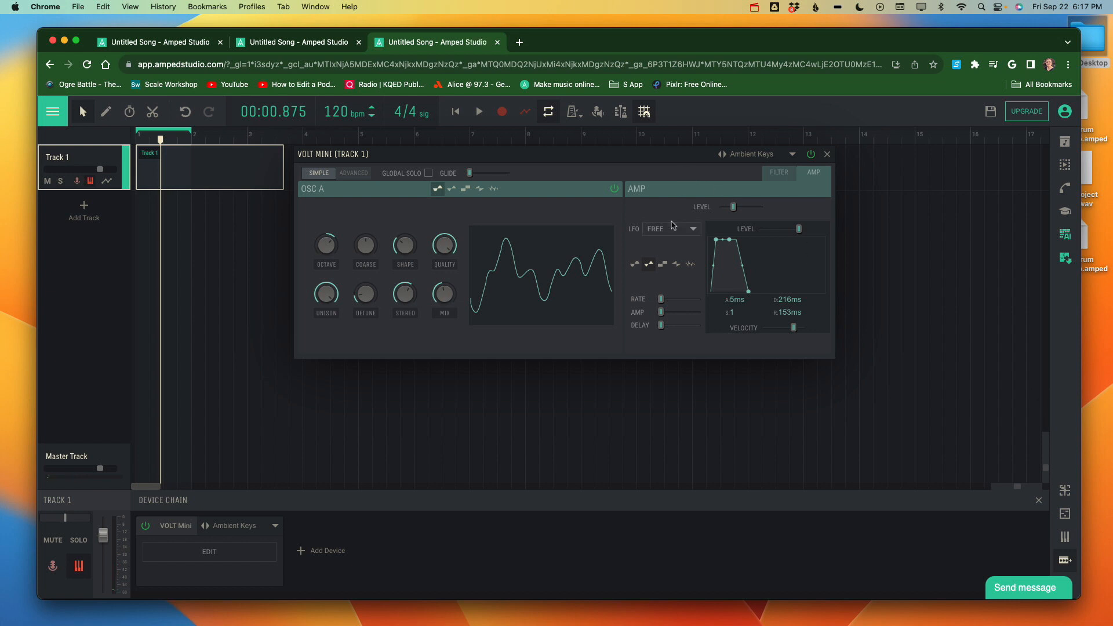
pyautogui.press('a')
pyautogui.press('a')
# Shift the VOLT Mini window slightly lower, load the Bass 01 preset and play a test note
pyautogui.moveTo(648, 158); pyautogui.dragTo(572, 202)
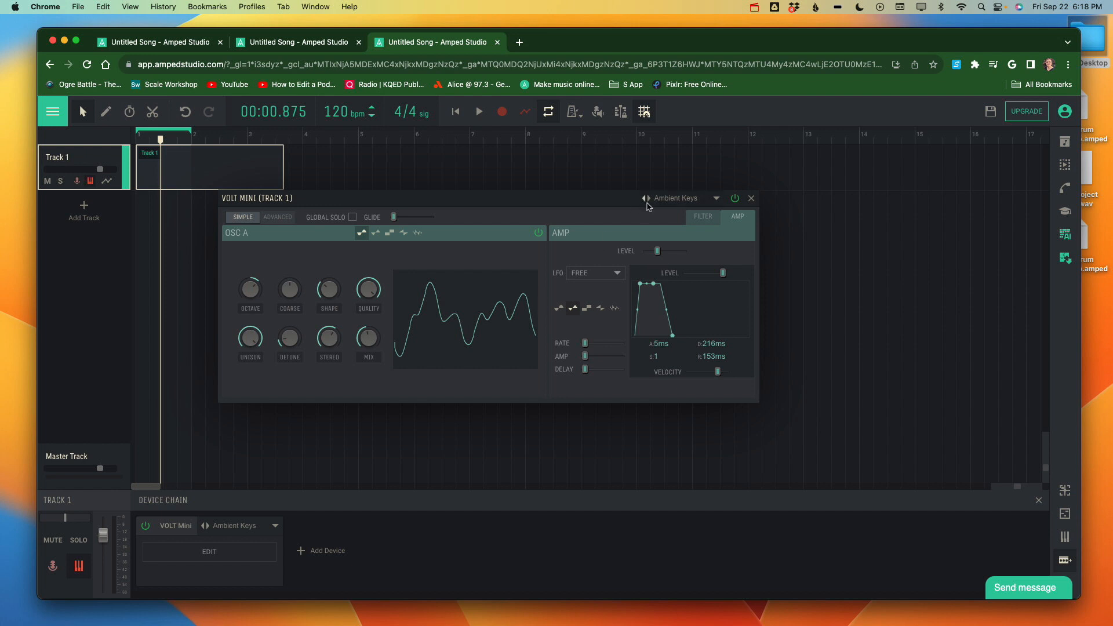
pyautogui.click(687, 206)
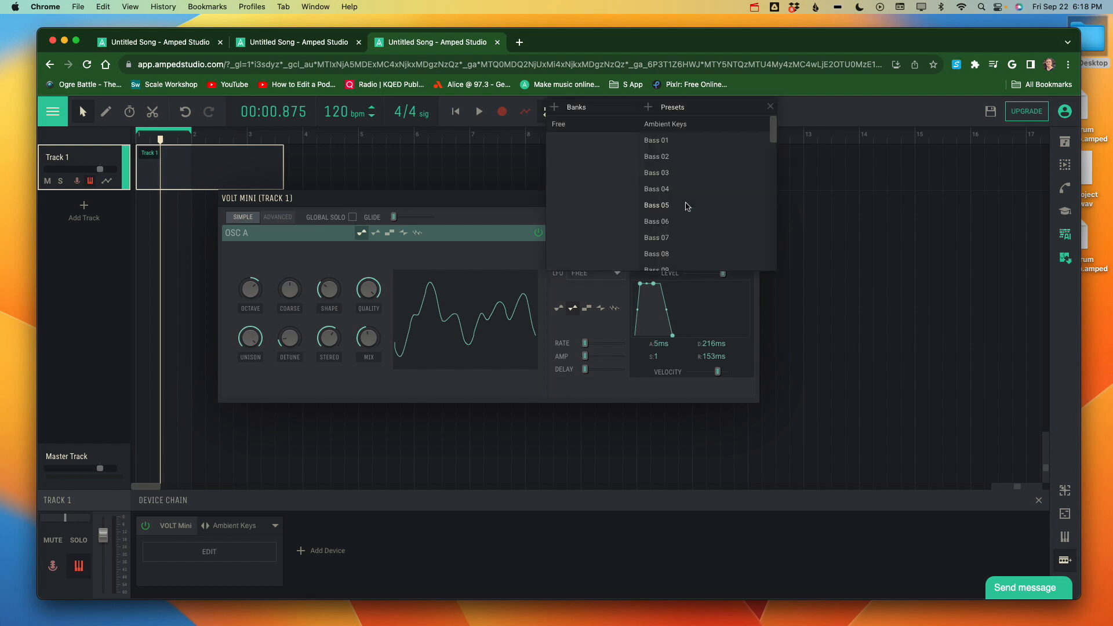
pyautogui.click(658, 145)
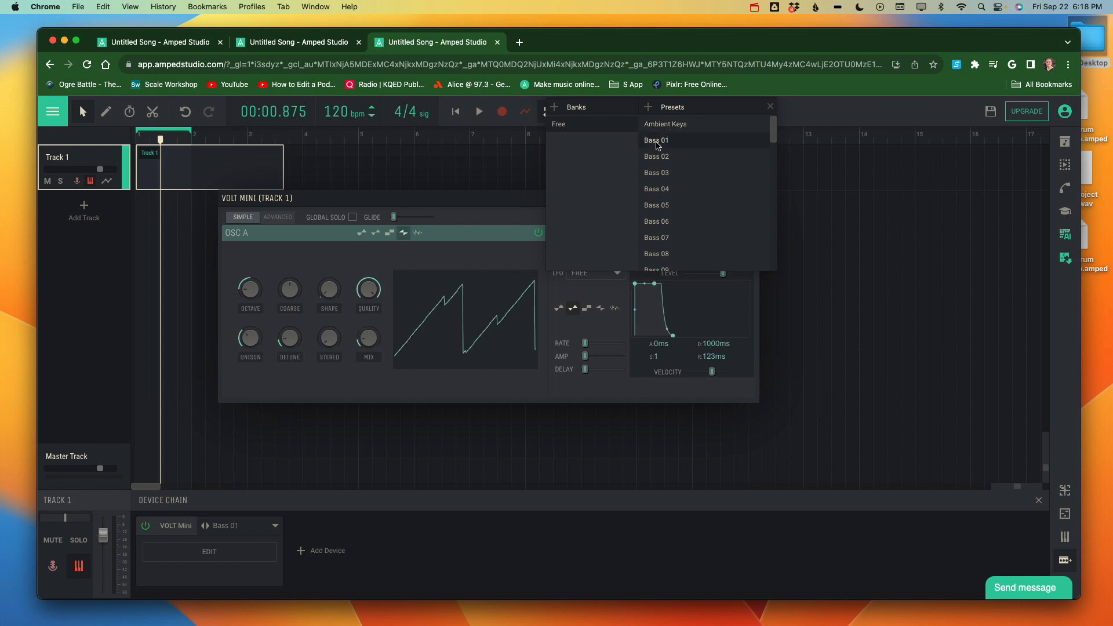
pyautogui.click(511, 201)
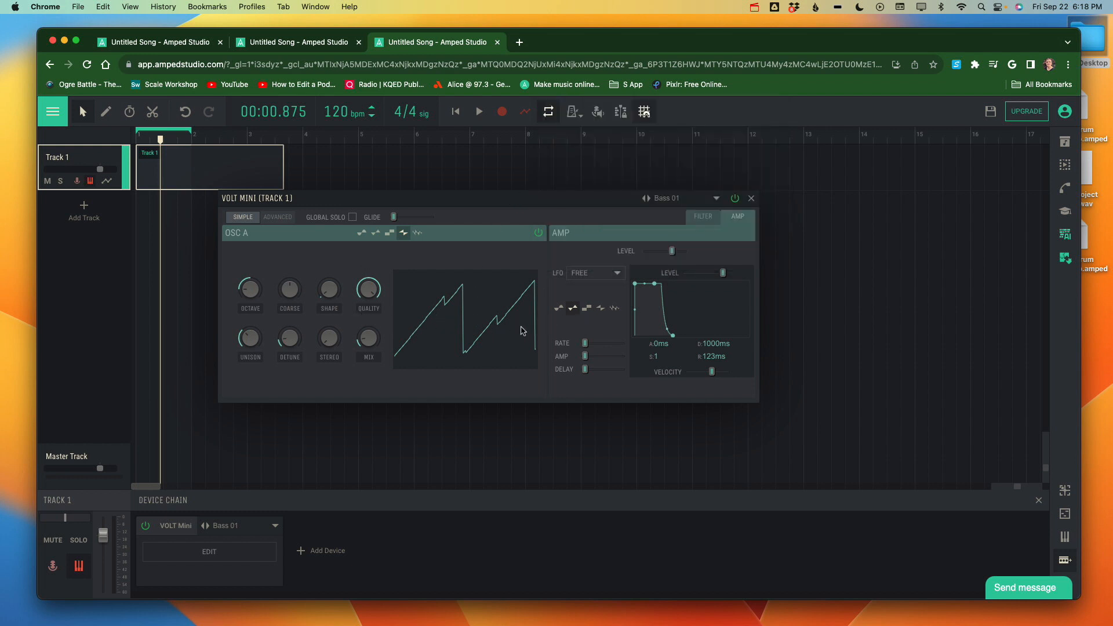
pyautogui.press('a')
# Audition the Bass 02, Bass 03 and Bass 04 presets in VOLT Mini one after another
pyautogui.click(685, 200)
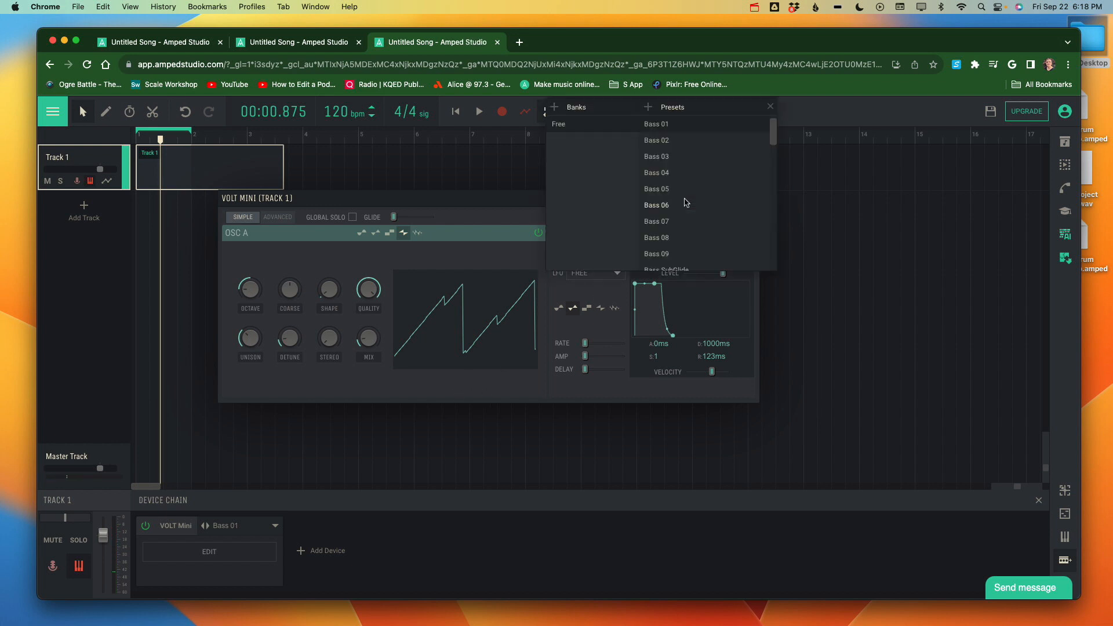
pyautogui.click(665, 142)
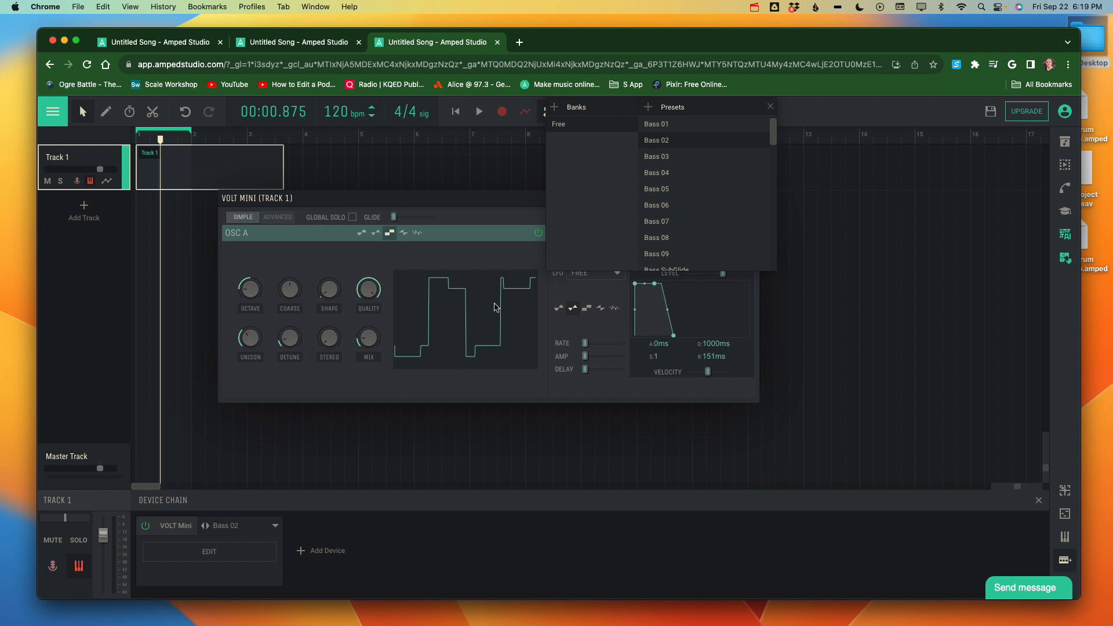
pyautogui.click(656, 162)
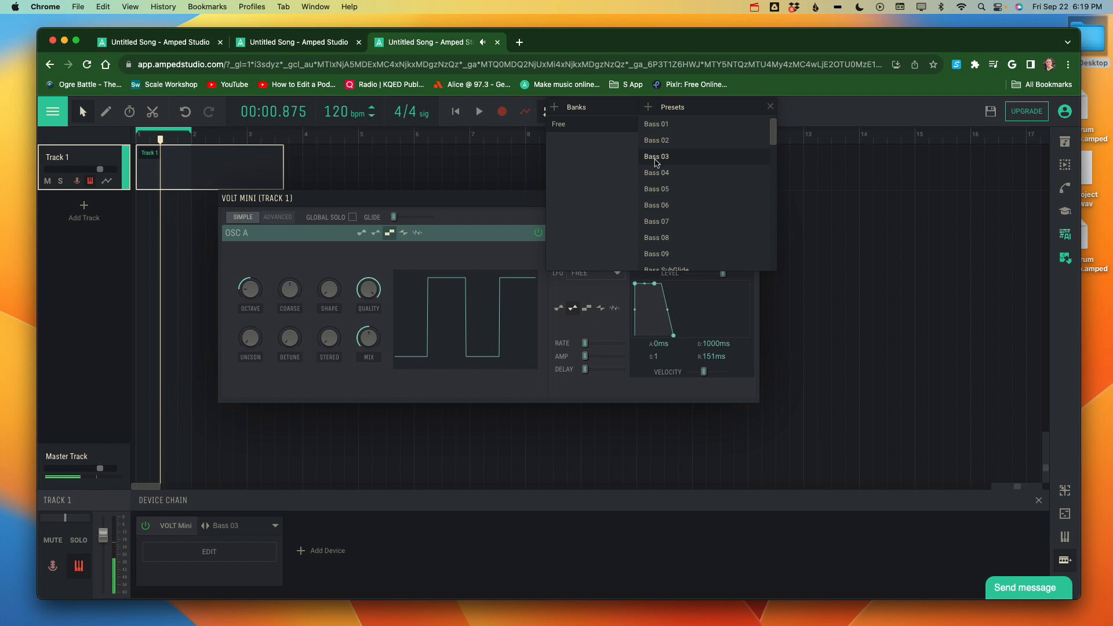
pyautogui.click(658, 177)
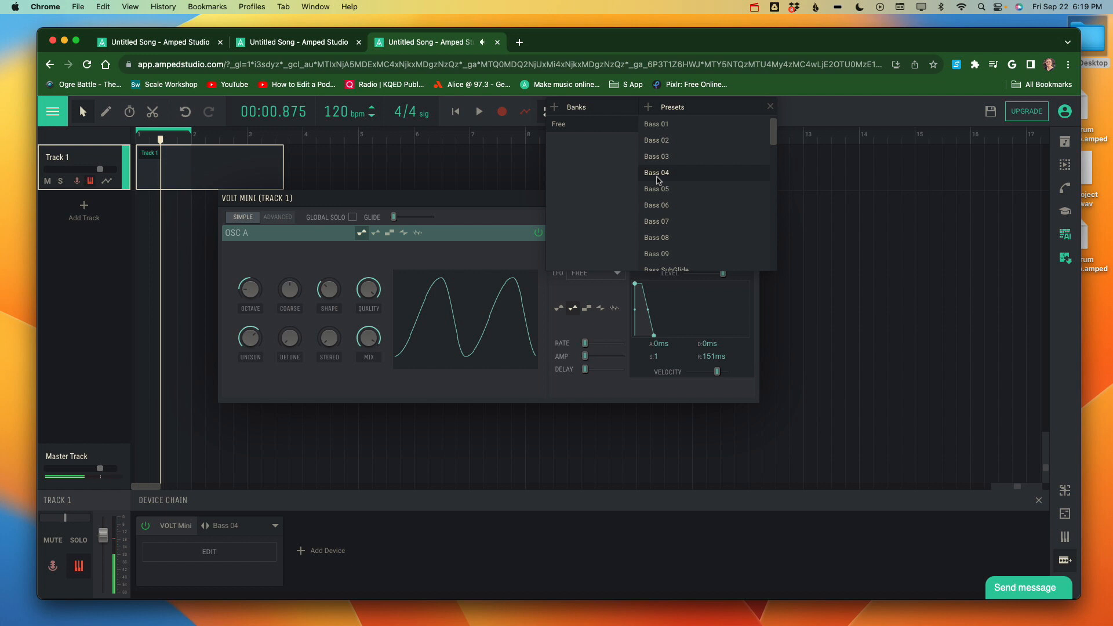
# Browse further through the VOLT Mini presets, audition Brass and load Clean Kick
pyautogui.moveTo(777, 135)
pyautogui.mouseDown()
pyautogui.moveTo(783, 273)
pyautogui.moveTo(773, 140)
pyautogui.moveTo(782, 107)
pyautogui.moveTo(772, 294)
pyautogui.moveTo(774, 122)
pyautogui.mouseUp()
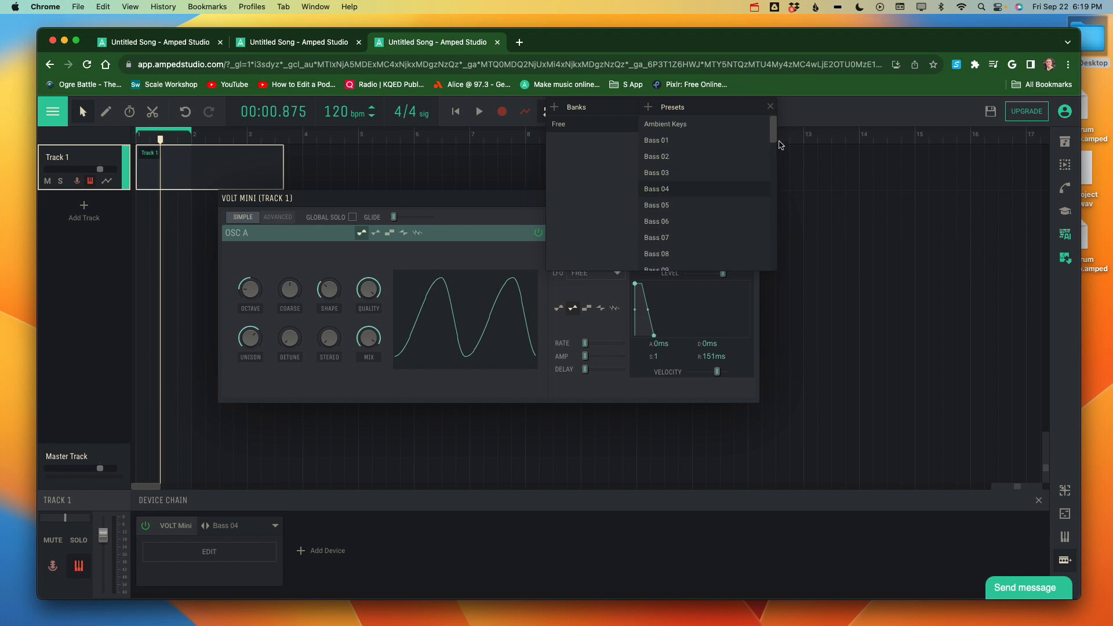
pyautogui.moveTo(774, 134); pyautogui.dragTo(775, 158)
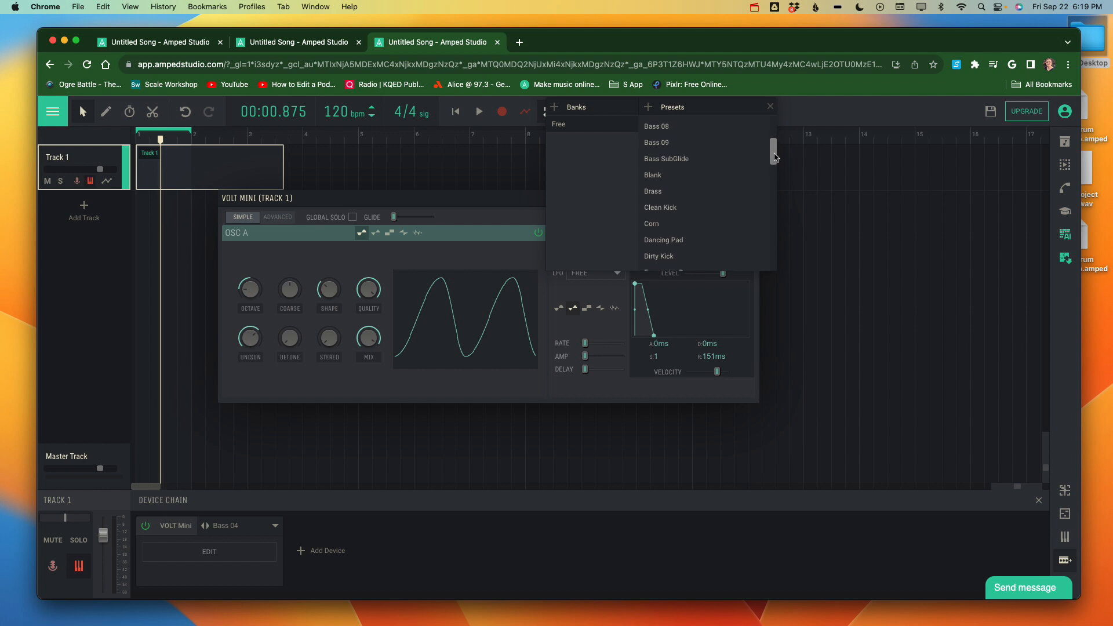
pyautogui.click(666, 193)
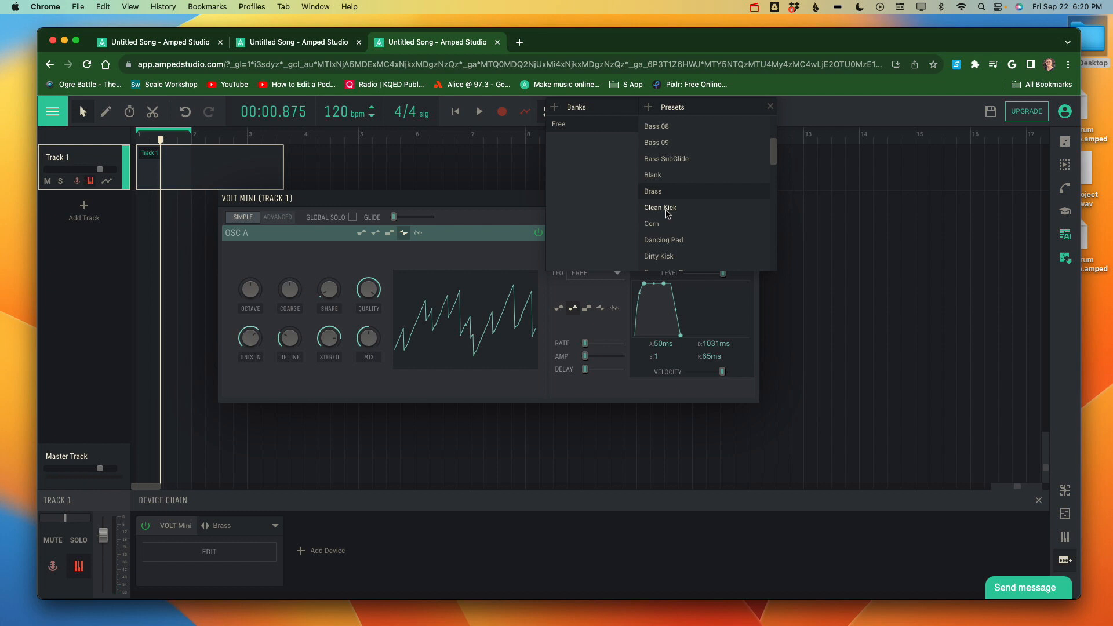
pyautogui.click(660, 208)
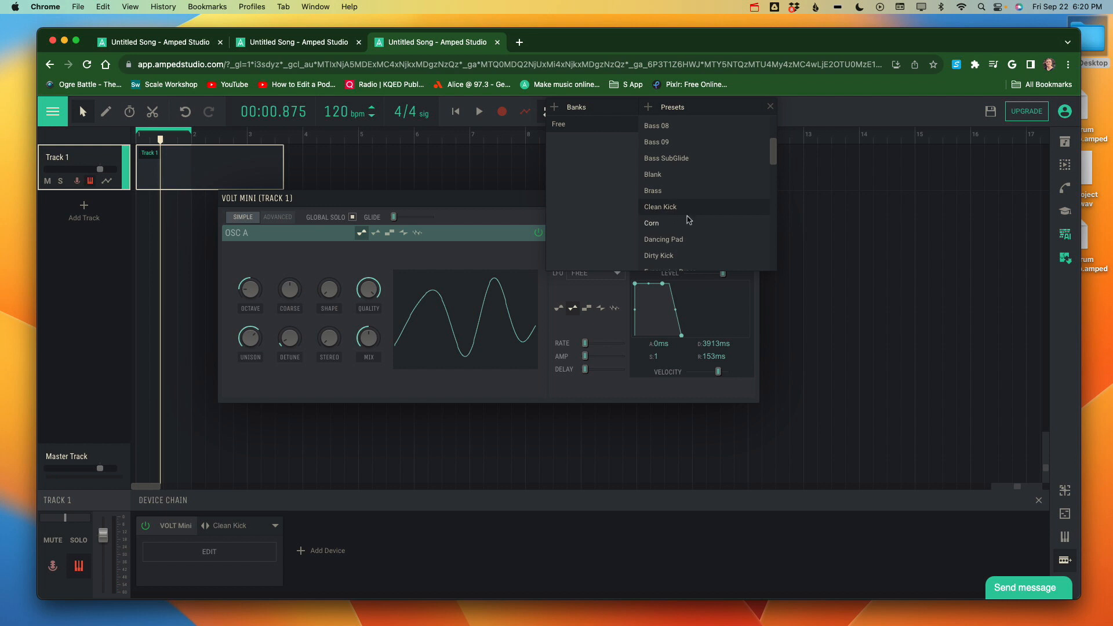
# Audition the Dirty Kick preset in VOLT Mini, then load the Hardstyle preset and play a test note
pyautogui.scroll(-1, 687, 220)
pyautogui.click(664, 248)
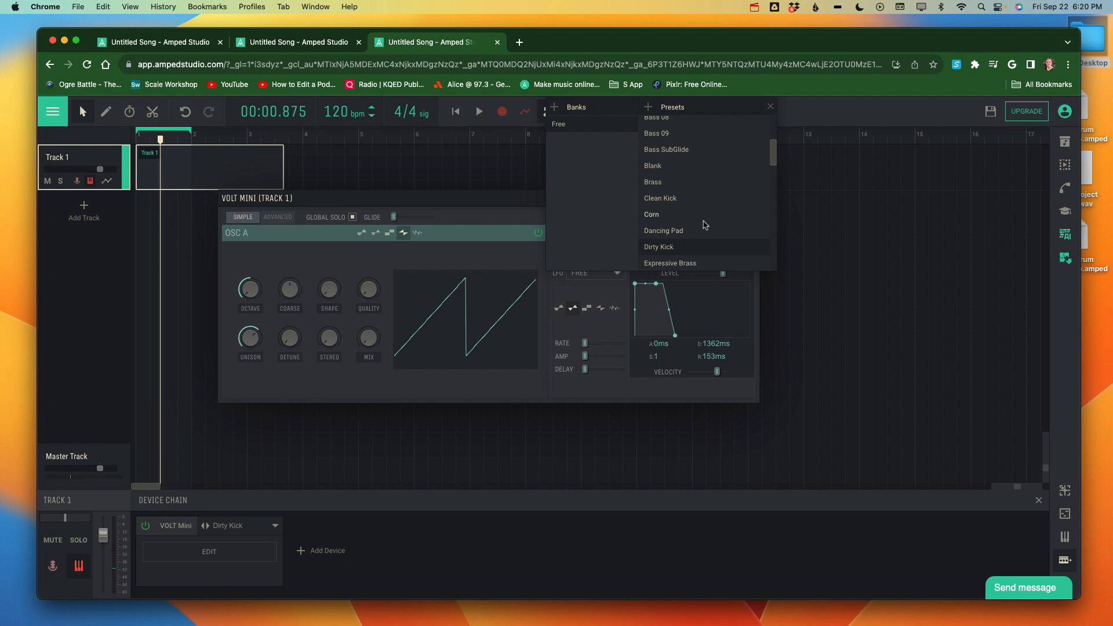
pyautogui.scroll(-5, 705, 225)
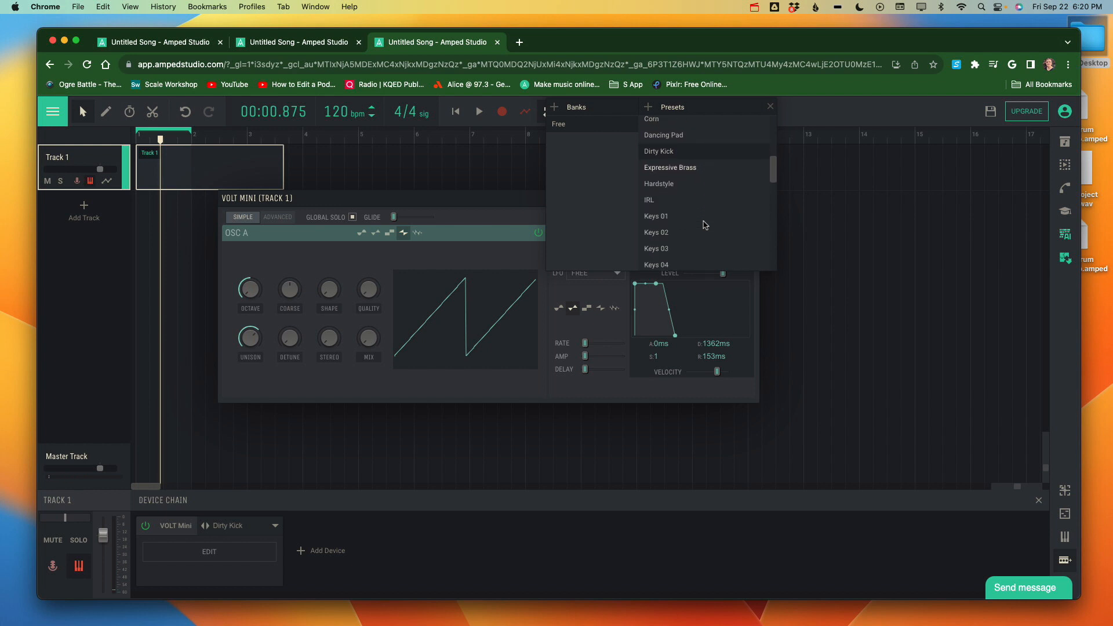
pyautogui.scroll(-1, 663, 176)
pyautogui.click(662, 178)
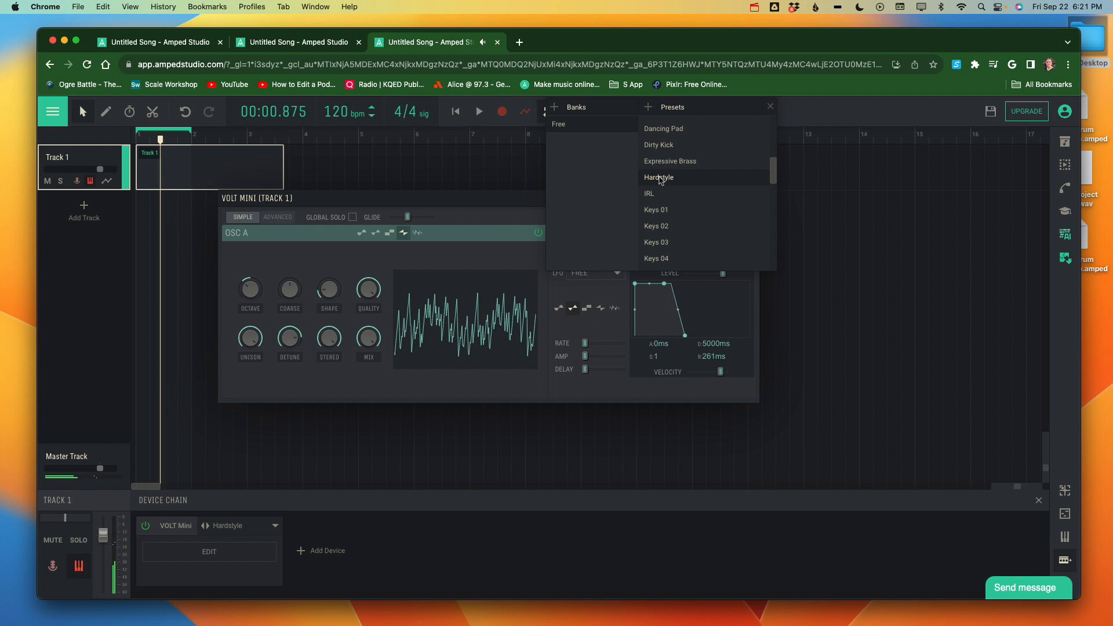
# Look through the remaining VOLT Mini presets down to VibraPulse, then close the preset list and the instrument window
pyautogui.scroll(-3, 673, 204)
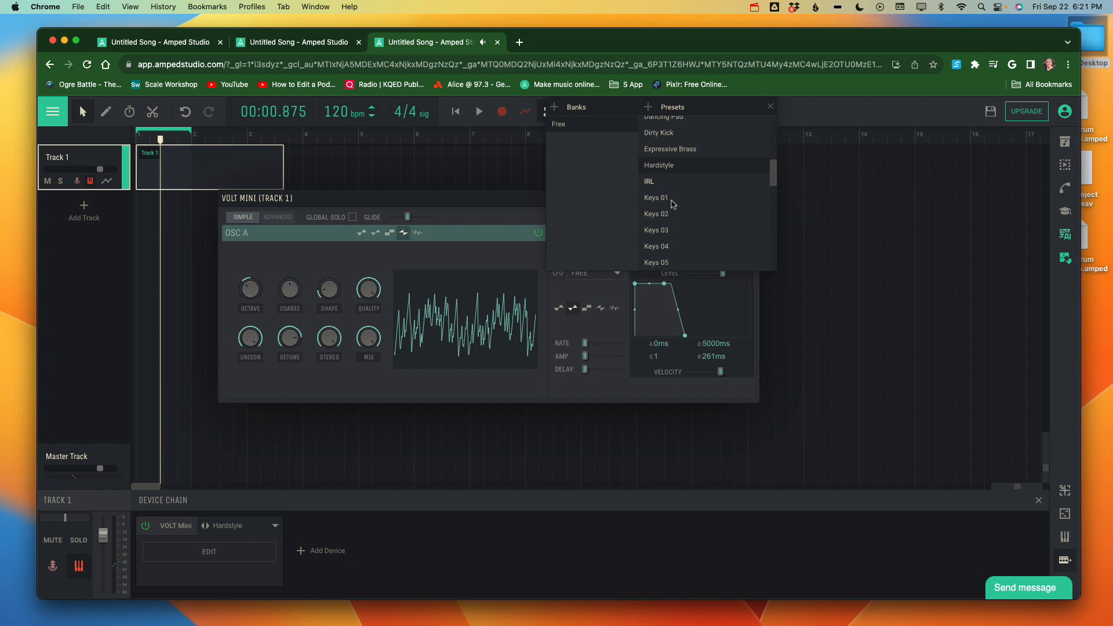
pyautogui.scroll(-15, 667, 233)
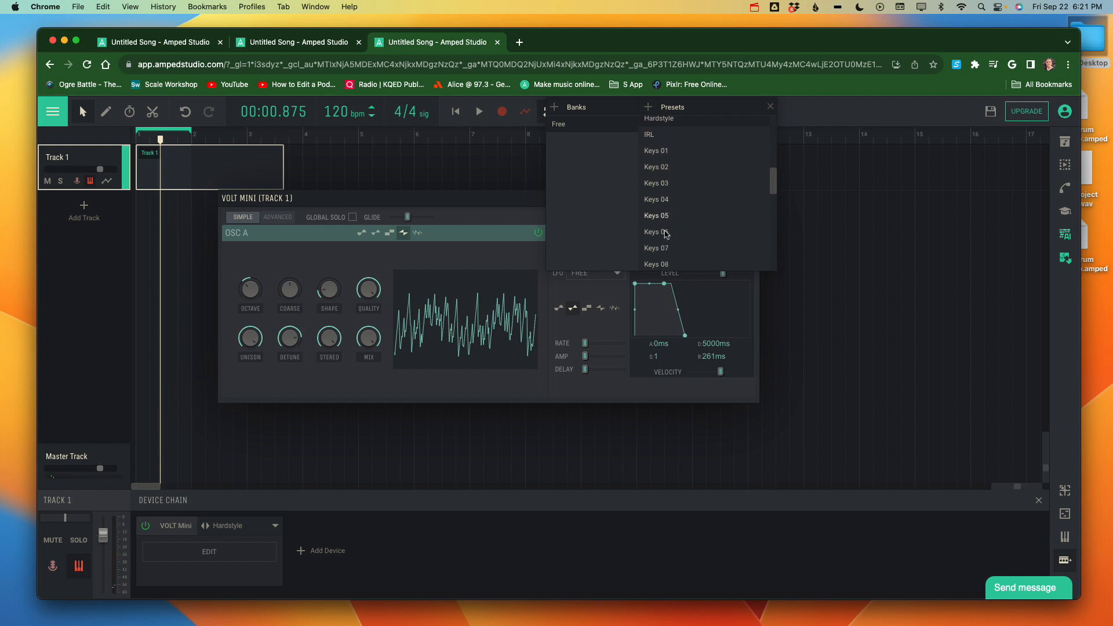
pyautogui.scroll(-8, 666, 234)
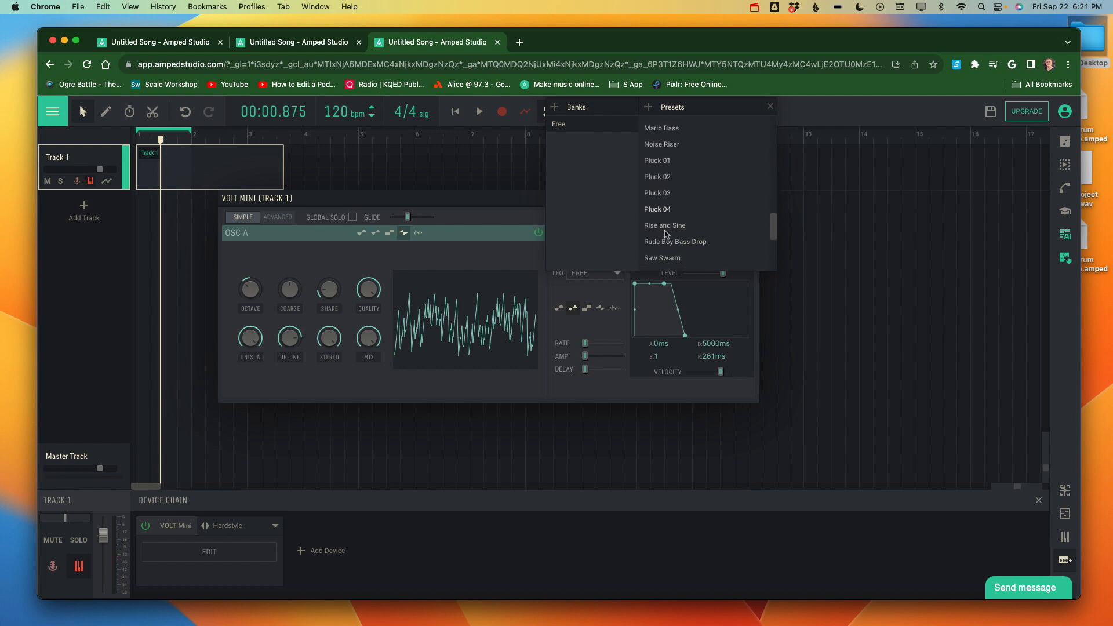
pyautogui.scroll(-2, 666, 234)
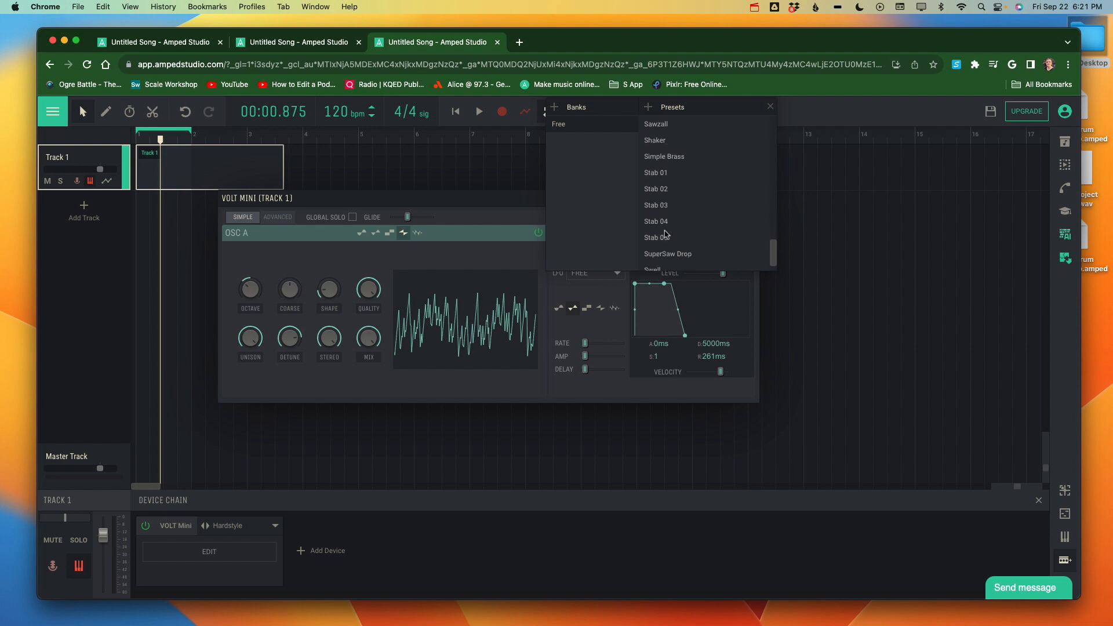
pyautogui.scroll(-2, 665, 234)
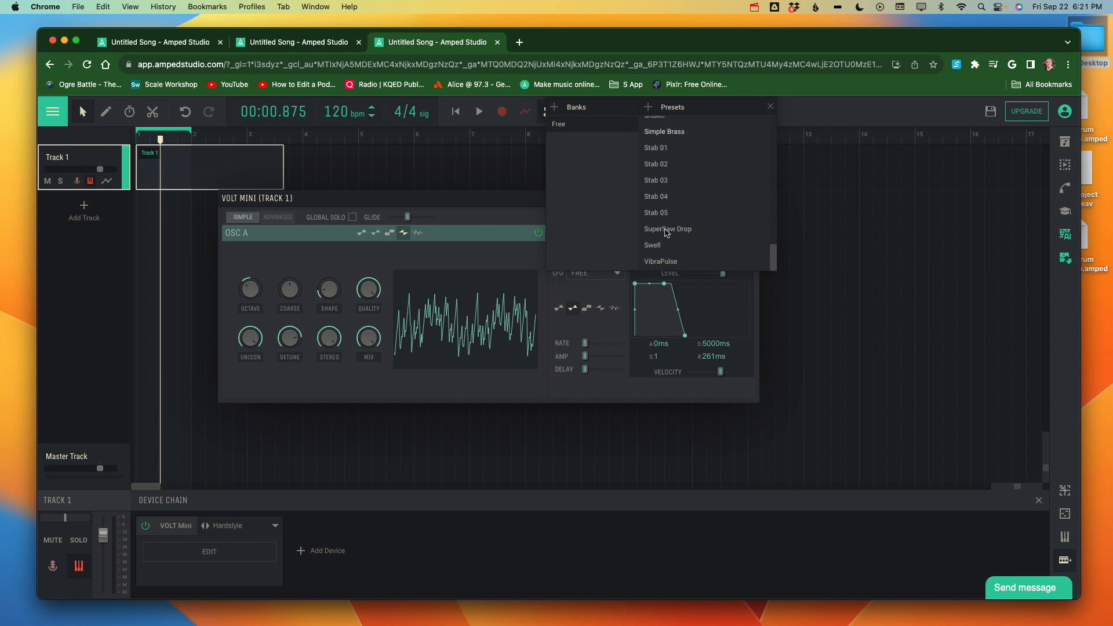
pyautogui.scroll(20, 714, 226)
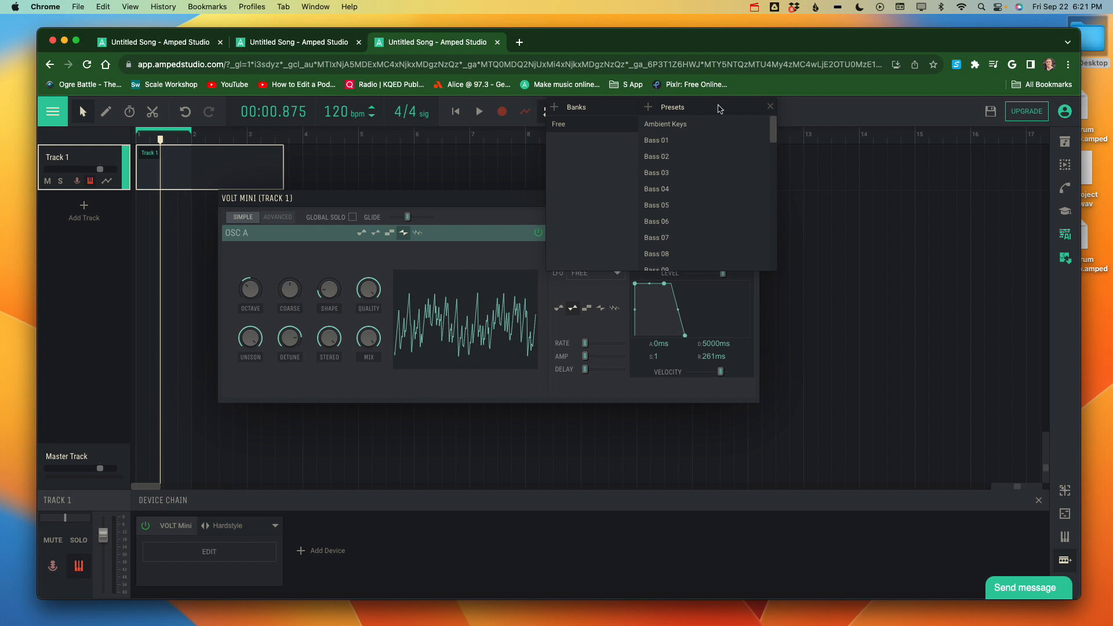
pyautogui.click(774, 107)
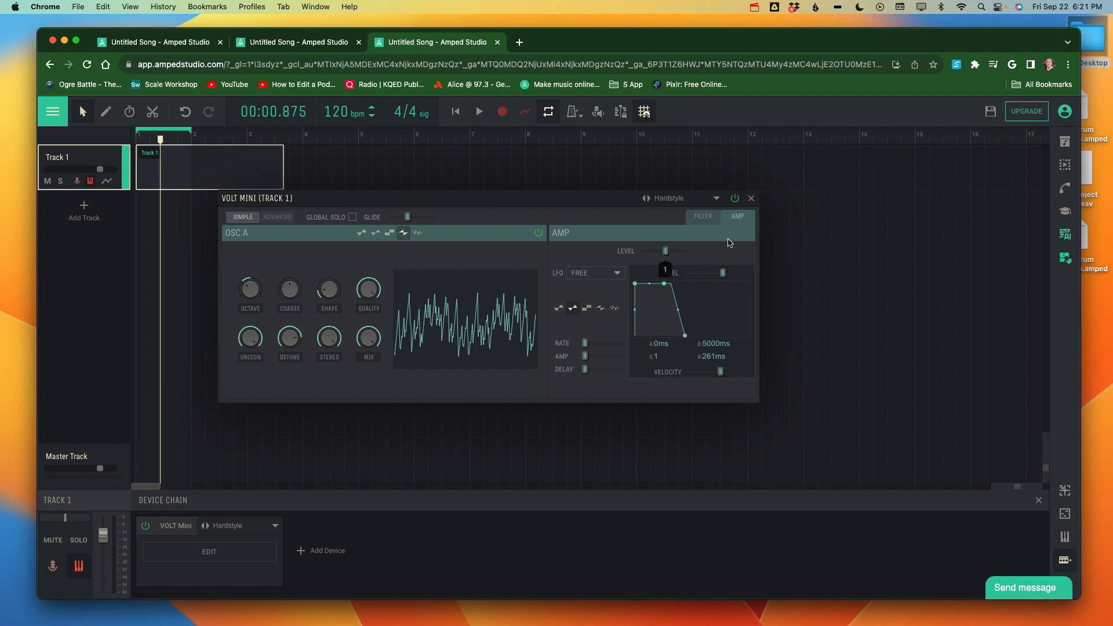
pyautogui.click(751, 200)
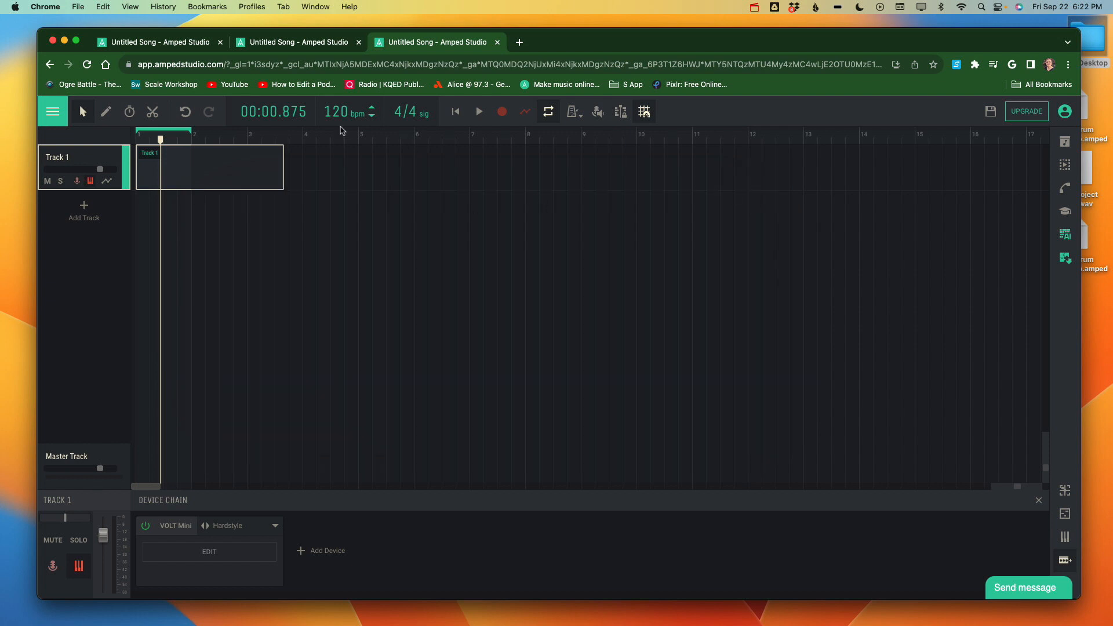
# Switch to the 84 bpm song, hide its virtual keyboard and inspect the notes of Track 1's region before closing the editor
pyautogui.click(196, 46)
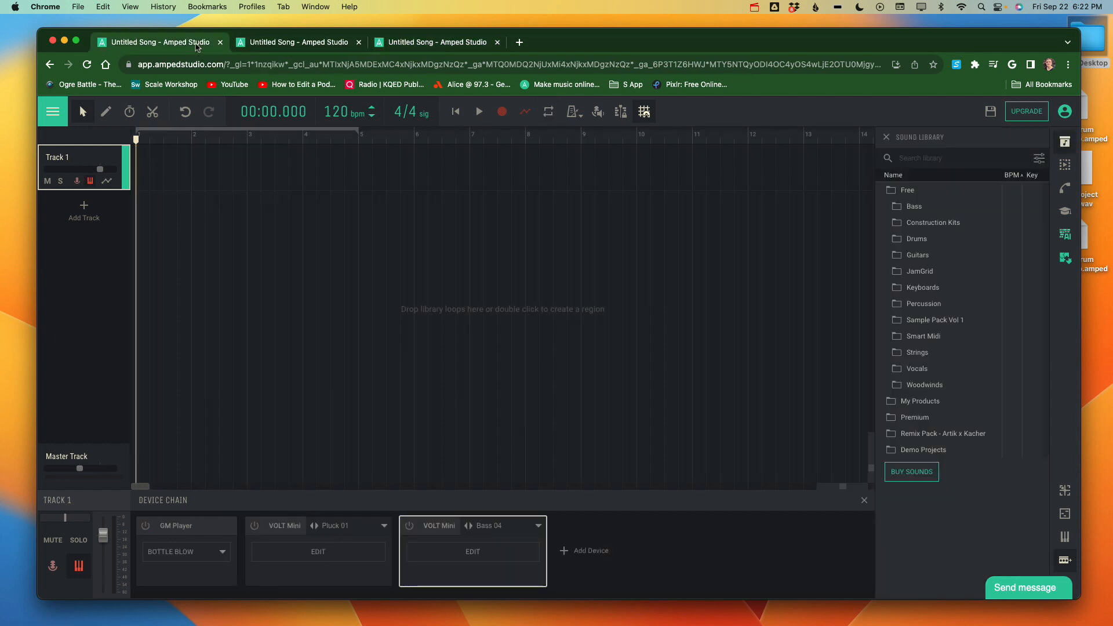
pyautogui.click(269, 50)
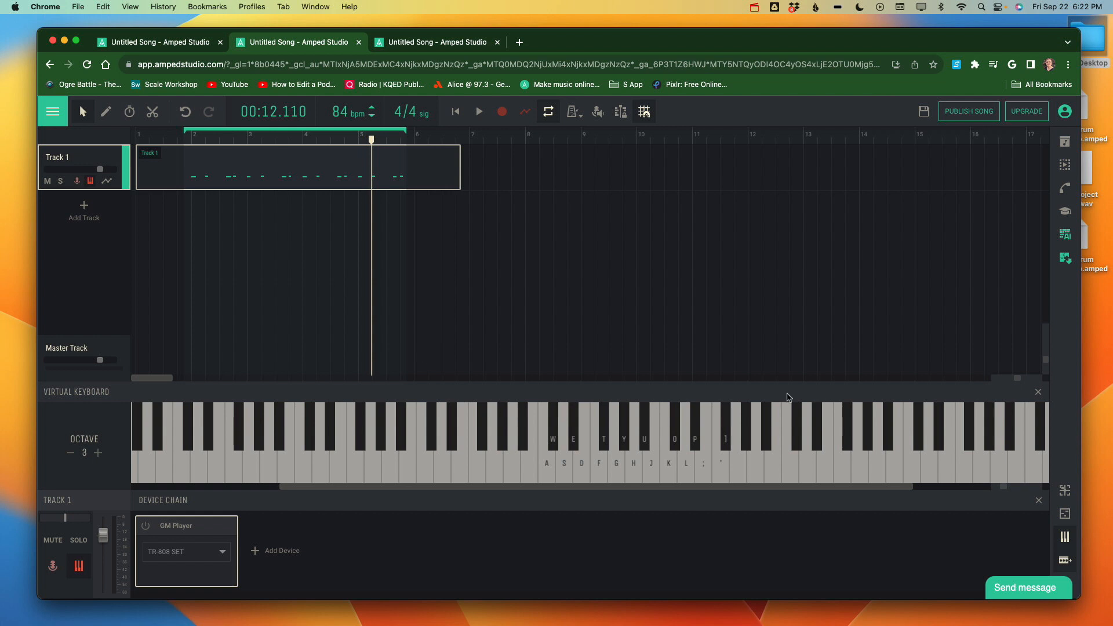
pyautogui.click(1039, 393)
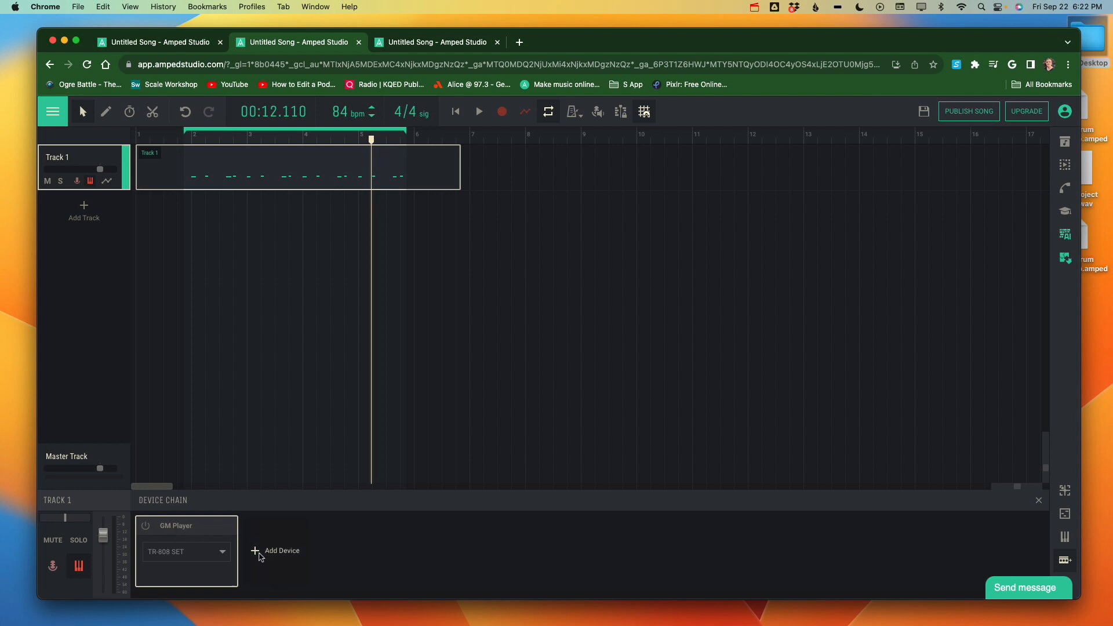
pyautogui.doubleClick(308, 167)
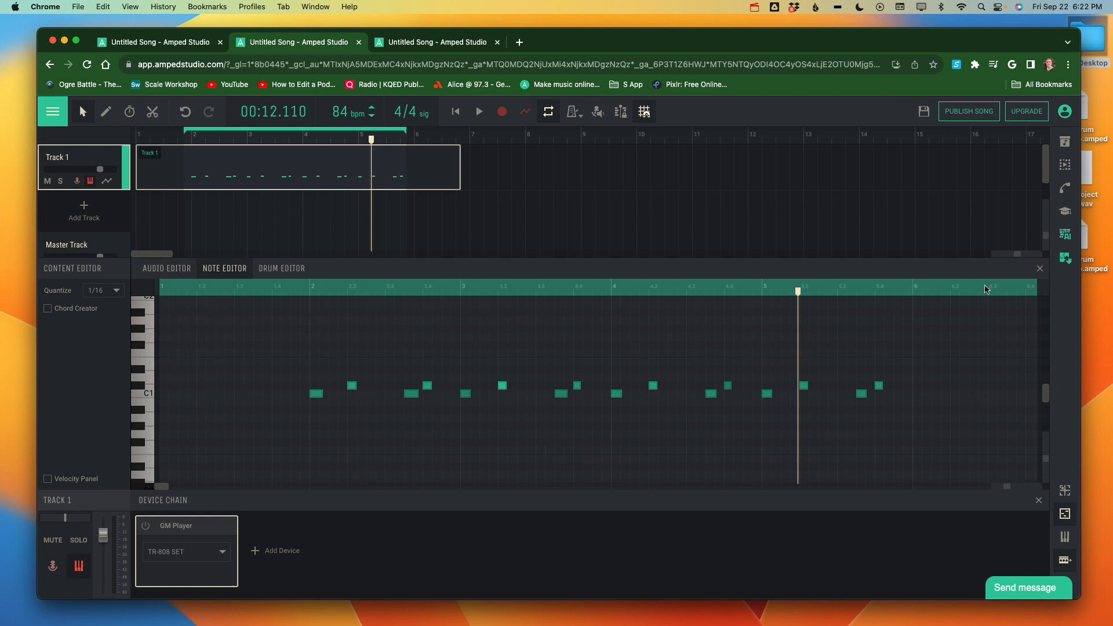
pyautogui.click(1040, 269)
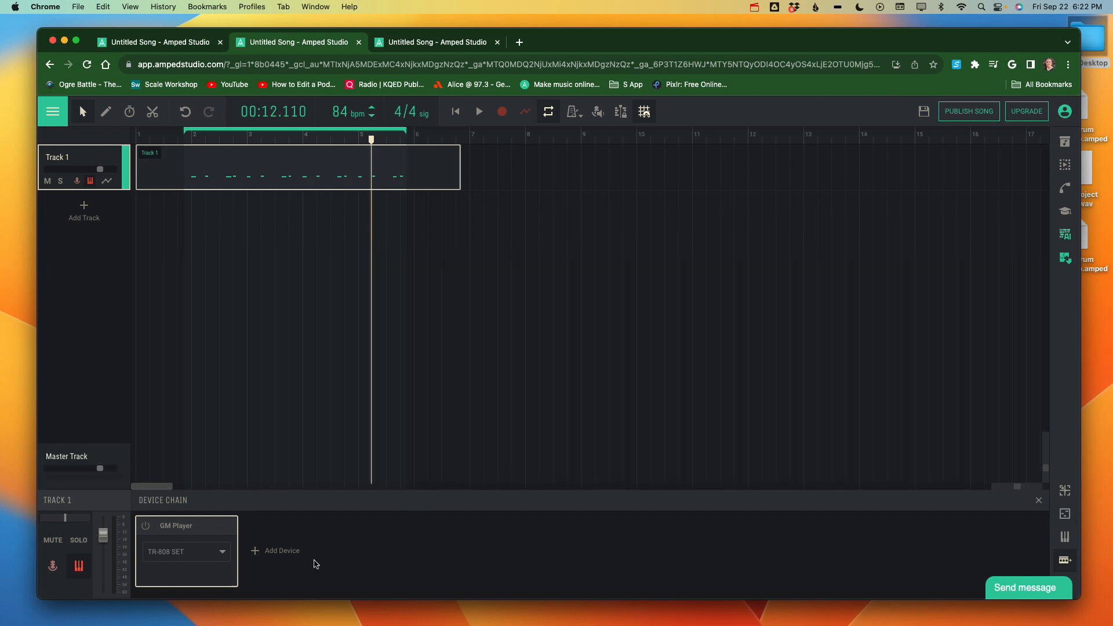
# Add a Drumpler instrument to Track 1, move the playhead to just before bar 2 and start playback
pyautogui.click(259, 554)
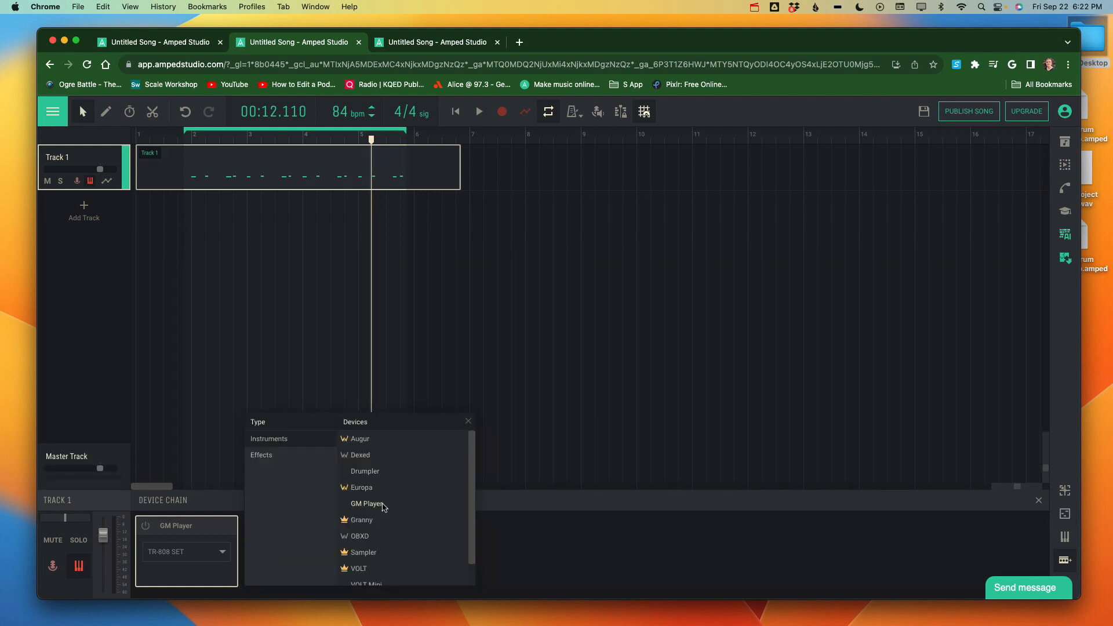
pyautogui.click(378, 472)
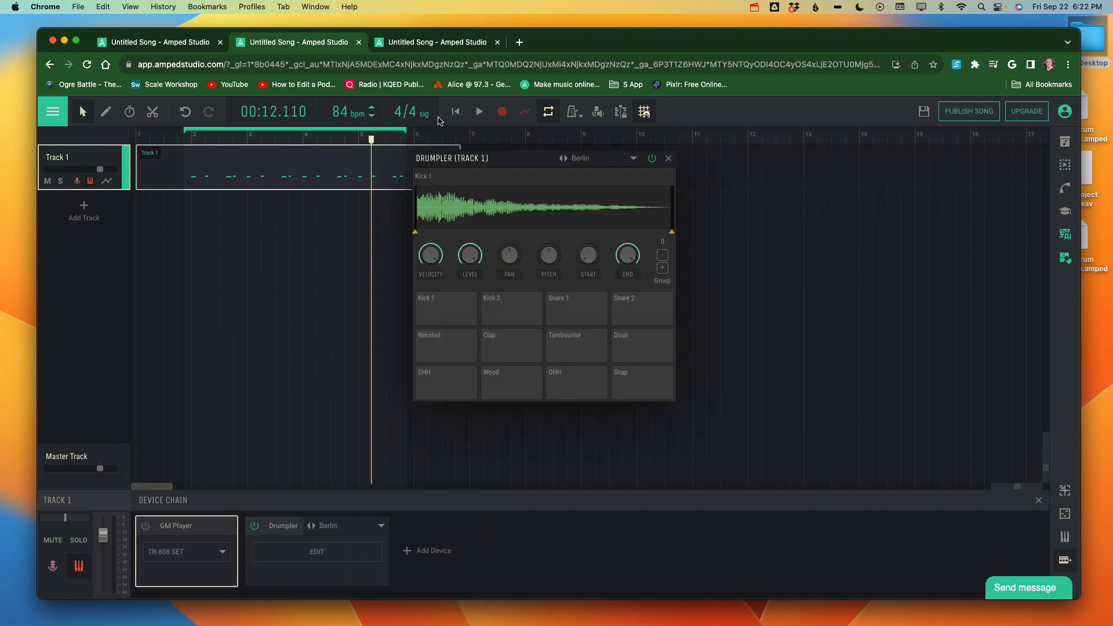
pyautogui.click(455, 113)
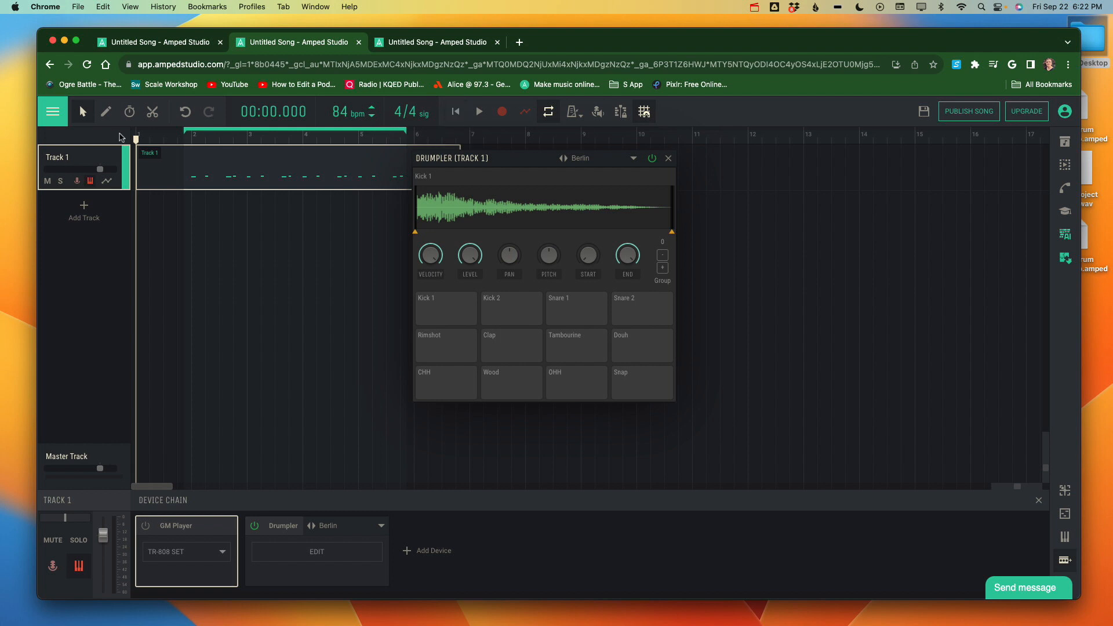
pyautogui.moveTo(135, 141); pyautogui.dragTo(183, 149)
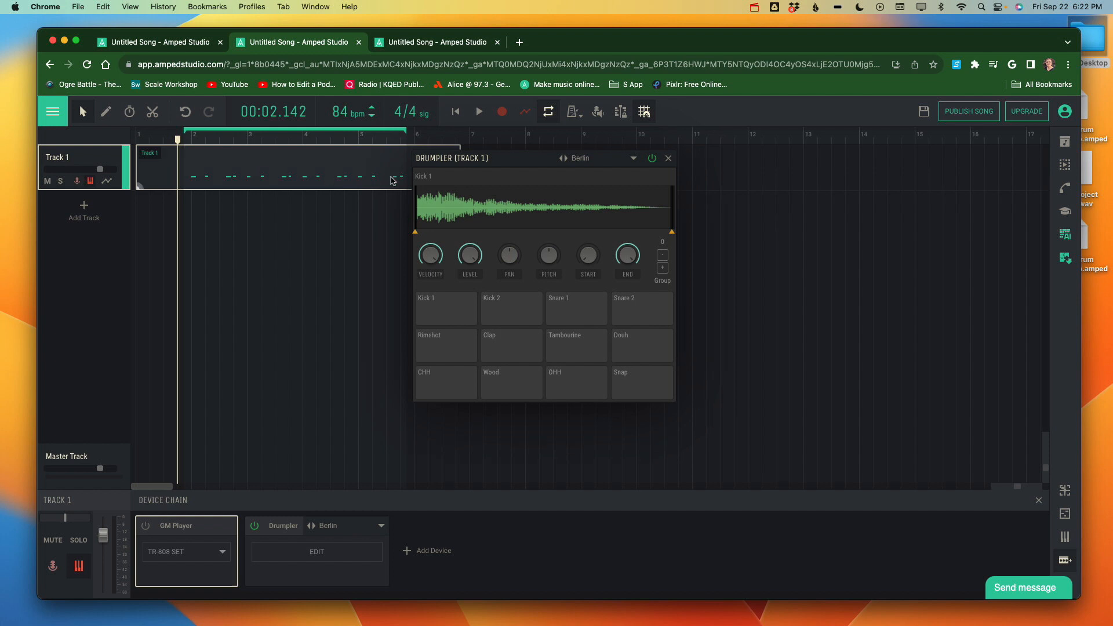
pyautogui.press('space')
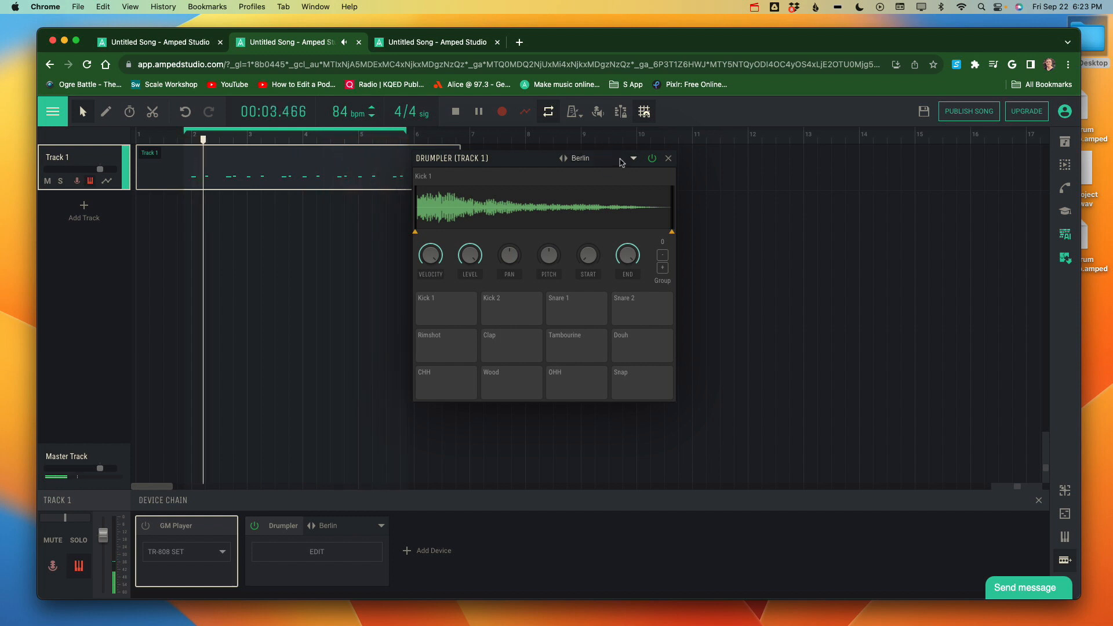
# Try the Funk preset in Drumpler during playback, look at the Master Track and reselect Track 1
pyautogui.click(623, 161)
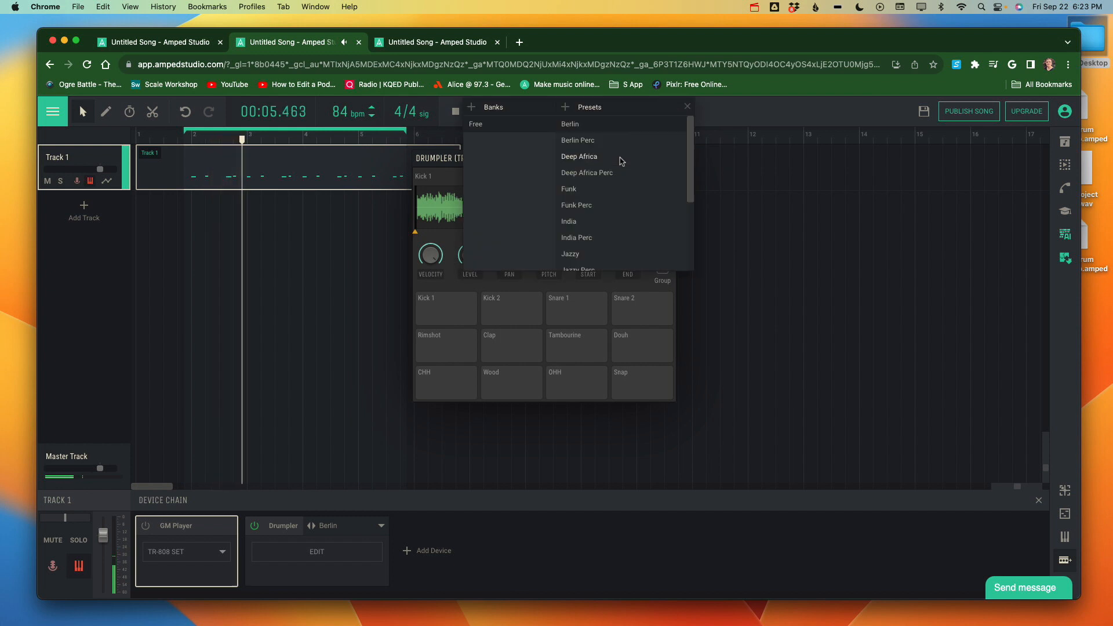
pyautogui.click(566, 192)
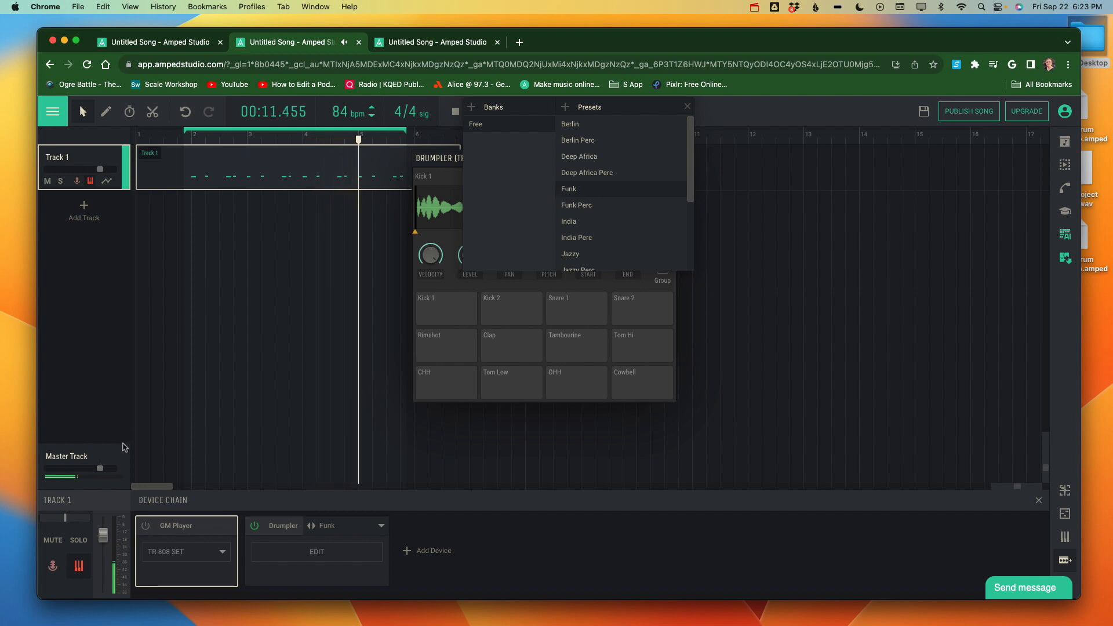
pyautogui.click(100, 469)
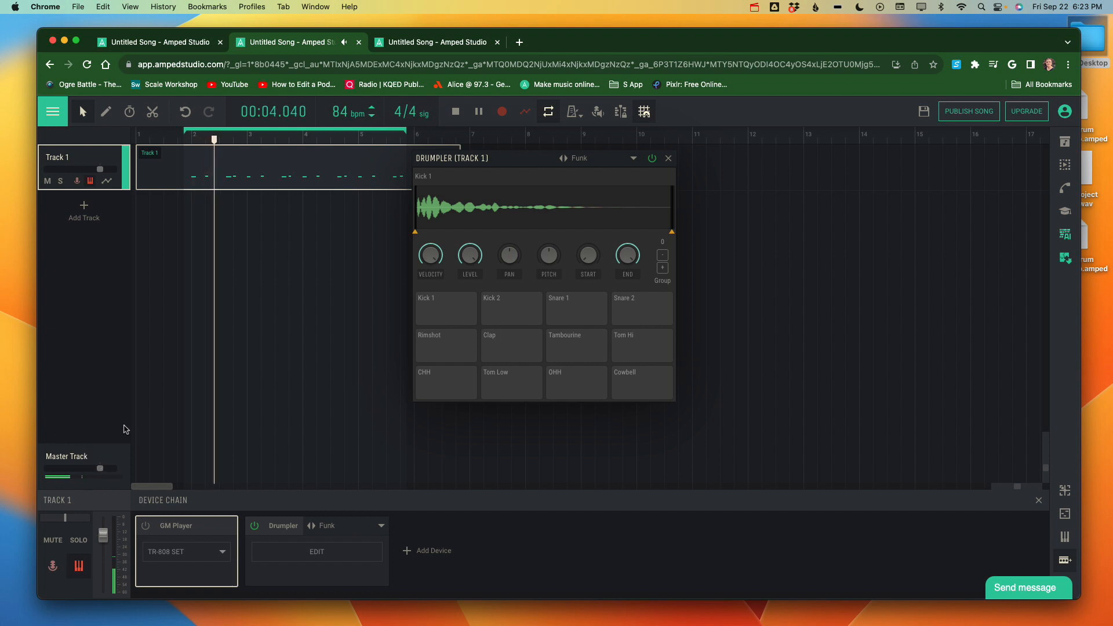
pyautogui.click(122, 465)
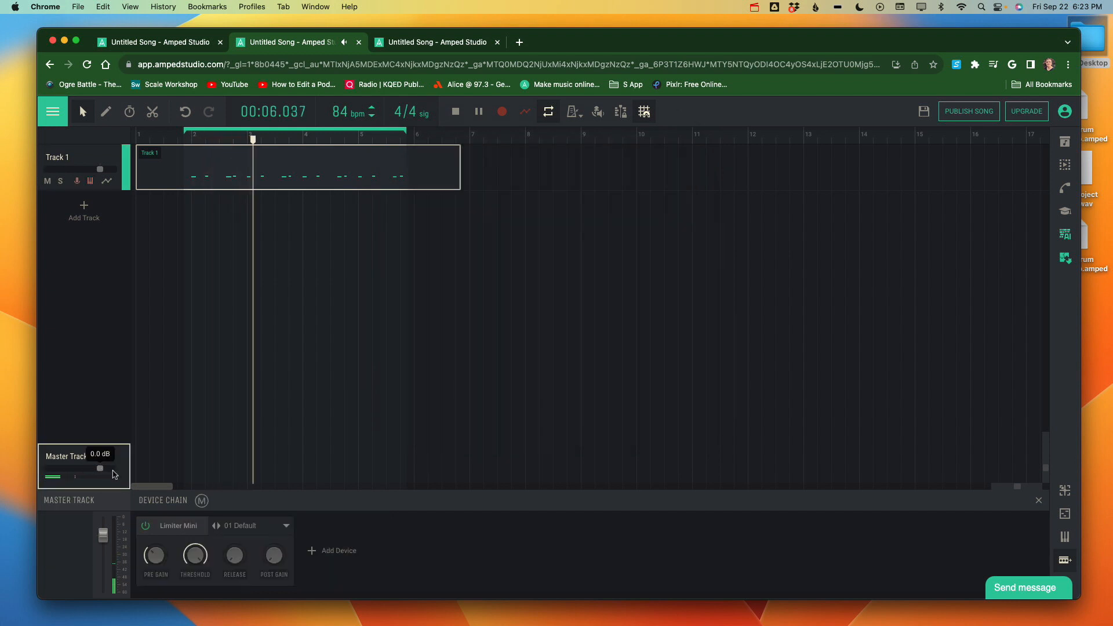
pyautogui.click(99, 149)
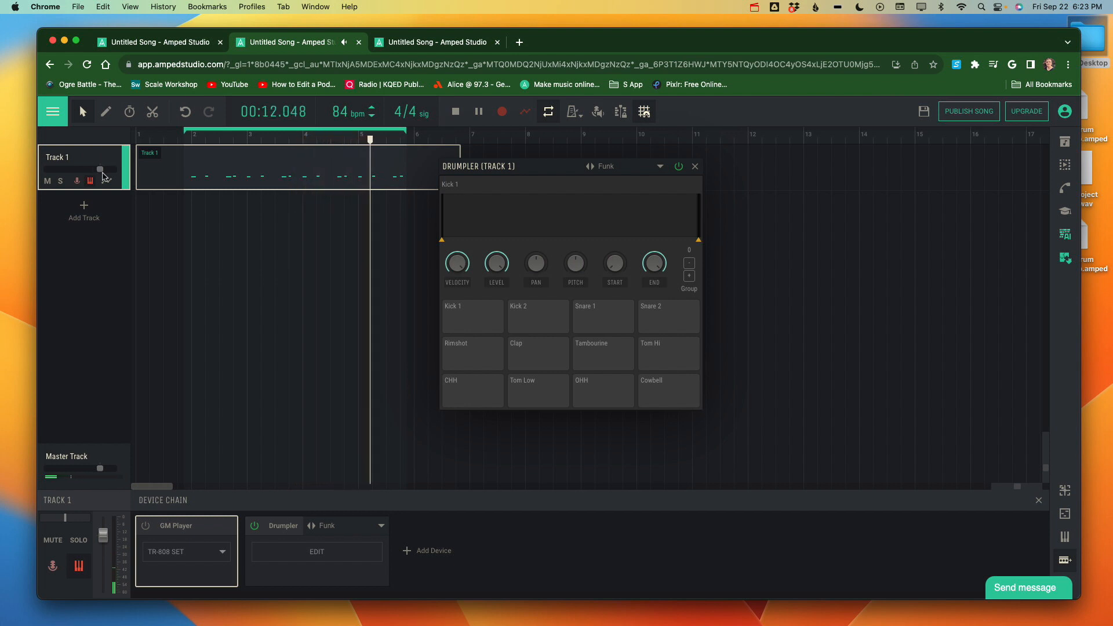
# Load the Jazzy Perc preset in Drumpler, stop playback and close the instrument window
pyautogui.click(648, 167)
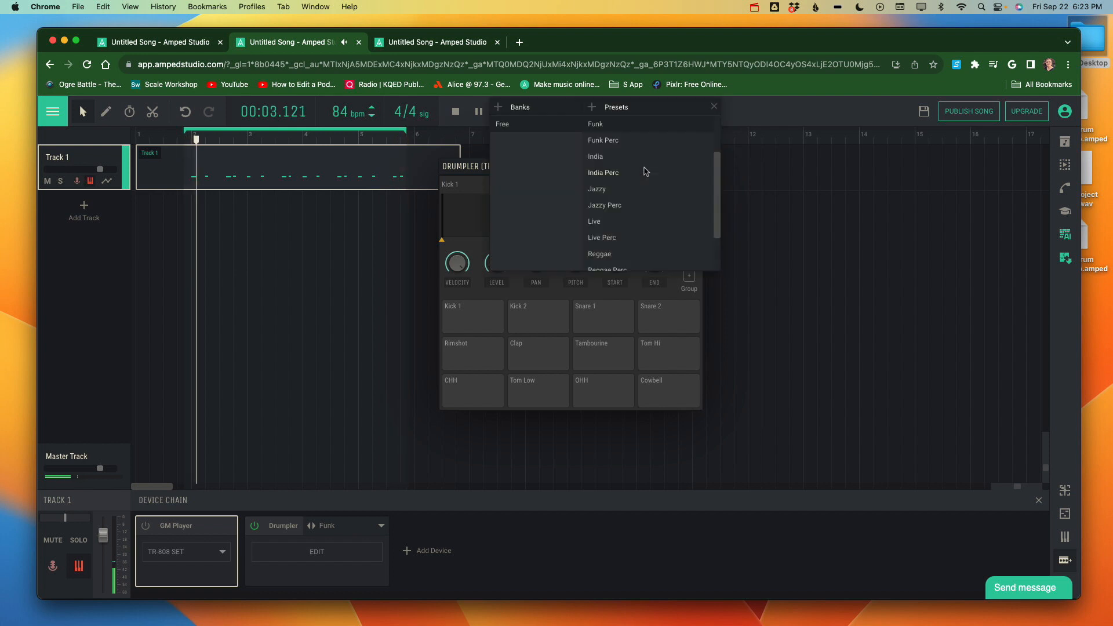
pyautogui.click(599, 208)
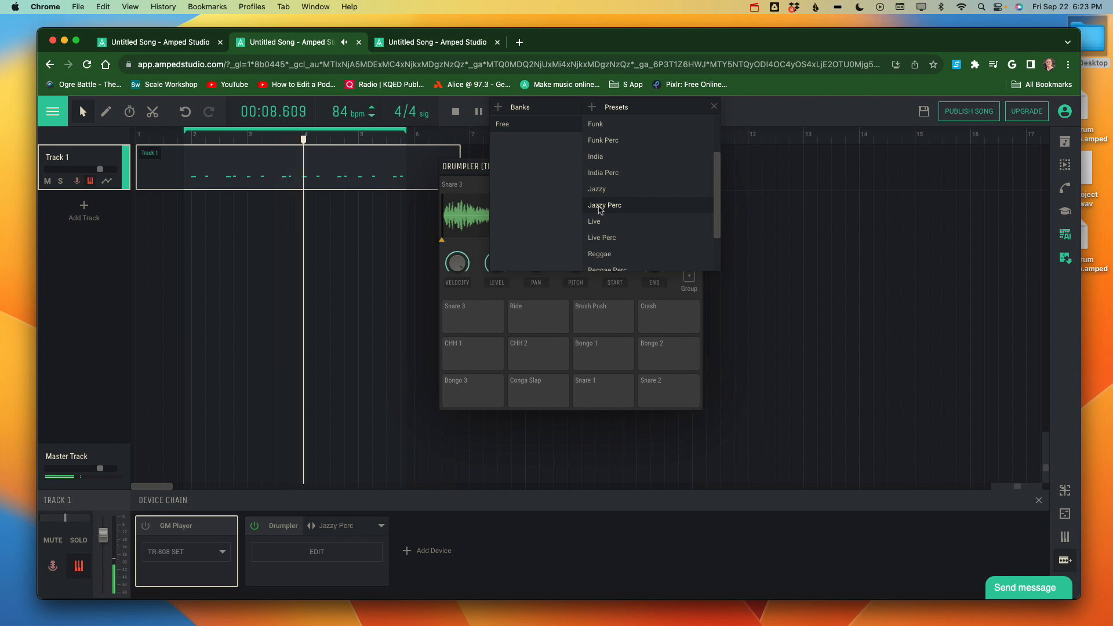
pyautogui.press('space')
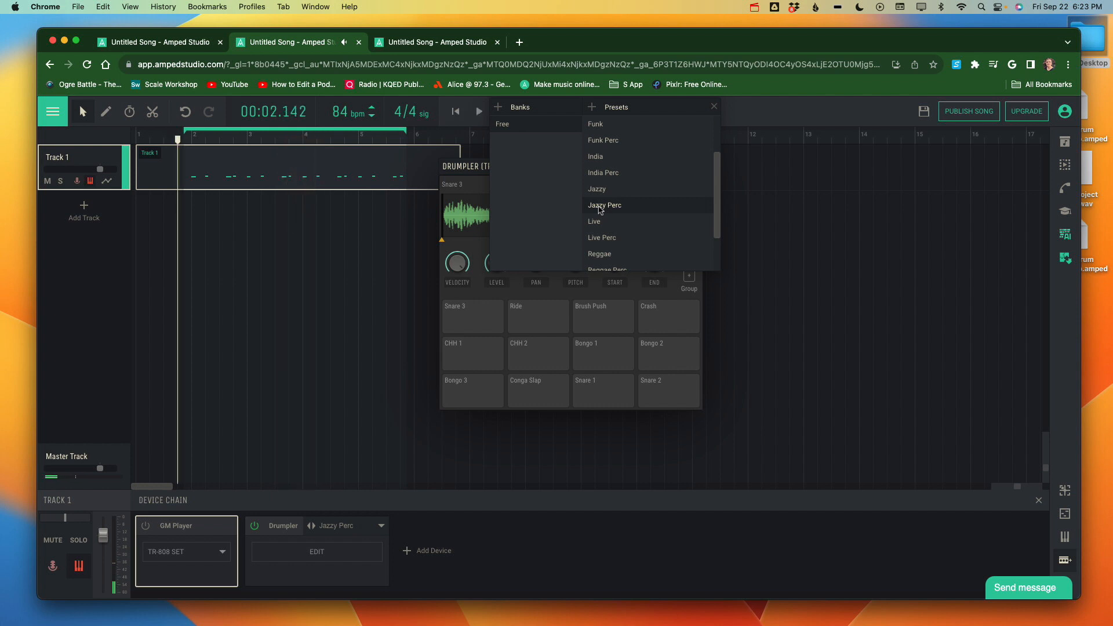
pyautogui.click(714, 106)
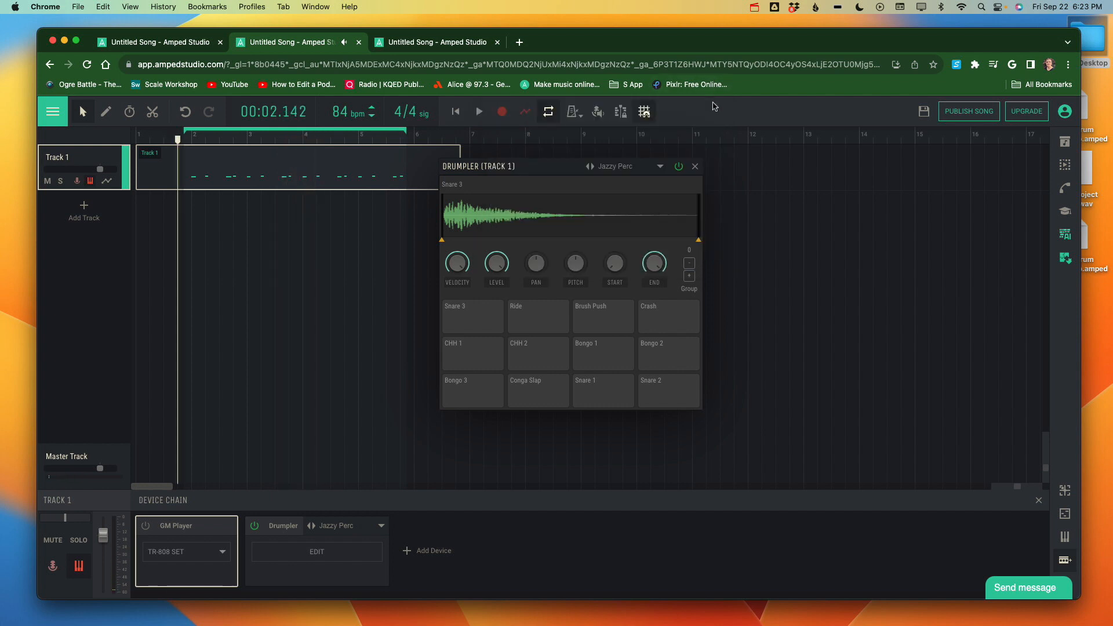
pyautogui.click(700, 172)
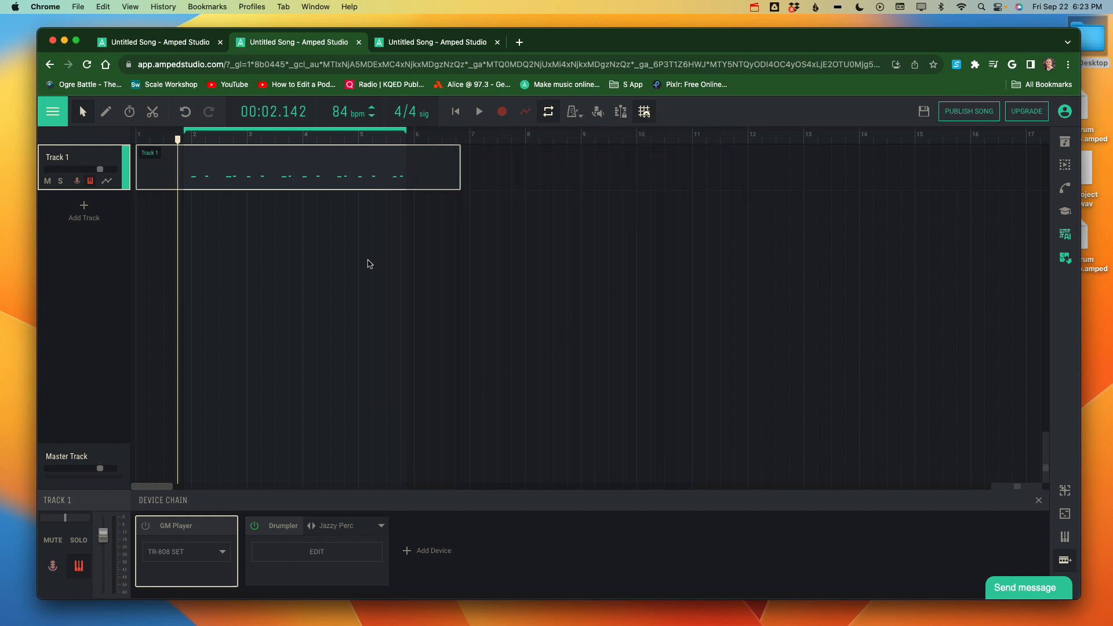
# Compare Track 1's region in the drum editor and the note editor, then reopen the Drumpler window
pyautogui.doubleClick(345, 167)
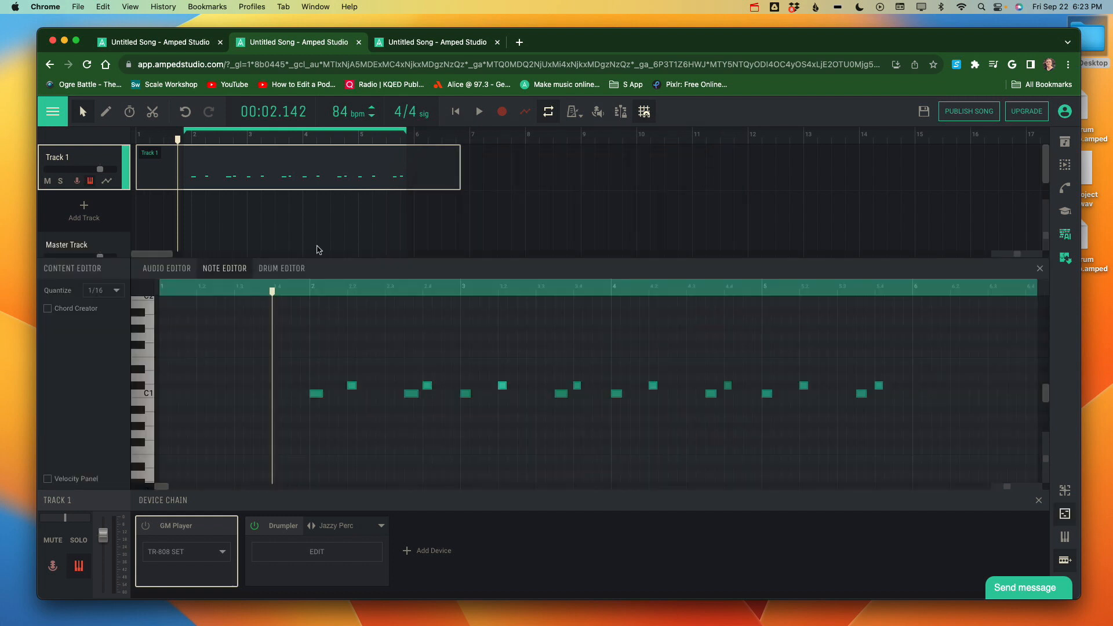
pyautogui.click(268, 273)
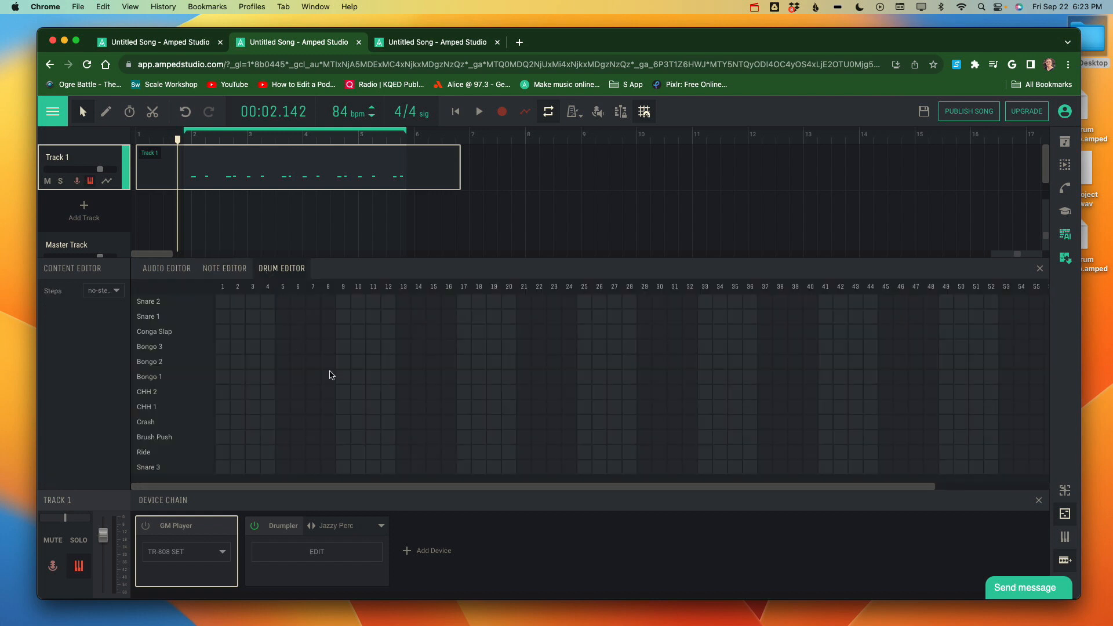
pyautogui.click(225, 270)
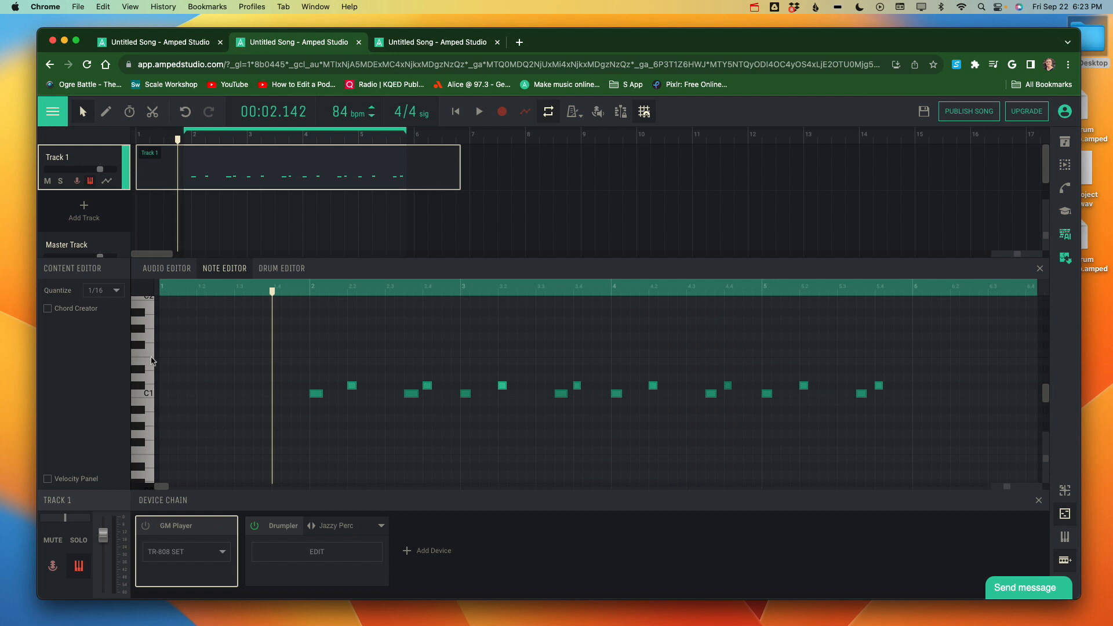
pyautogui.click(341, 548)
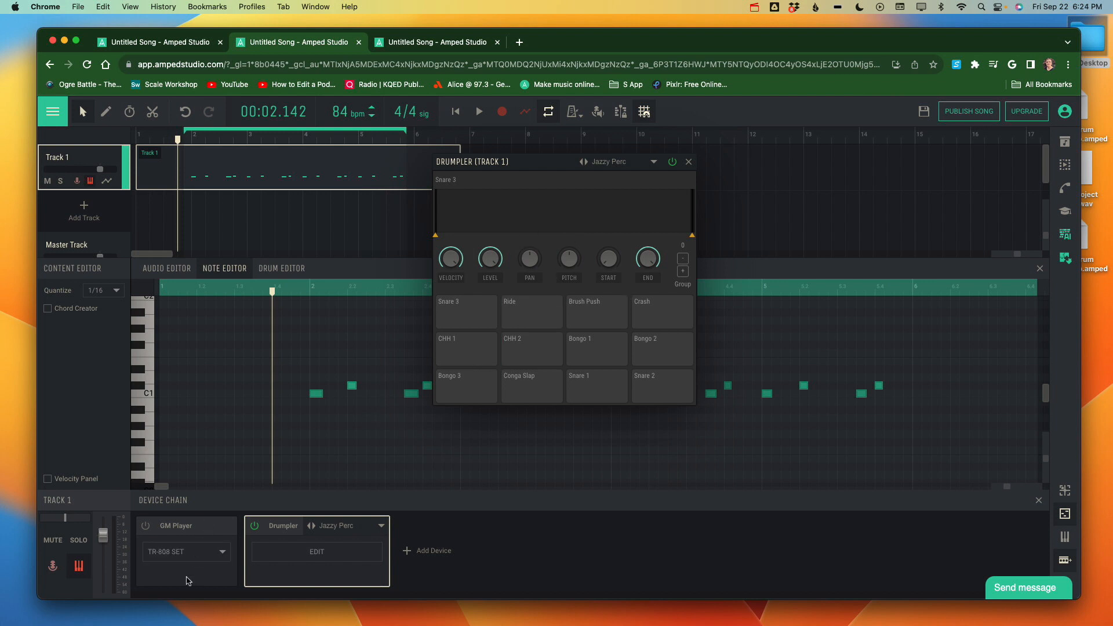
# Close the Drumpler window, switch the device off and open Track 1's VOLT Mini editor in the third song tab
pyautogui.click(689, 163)
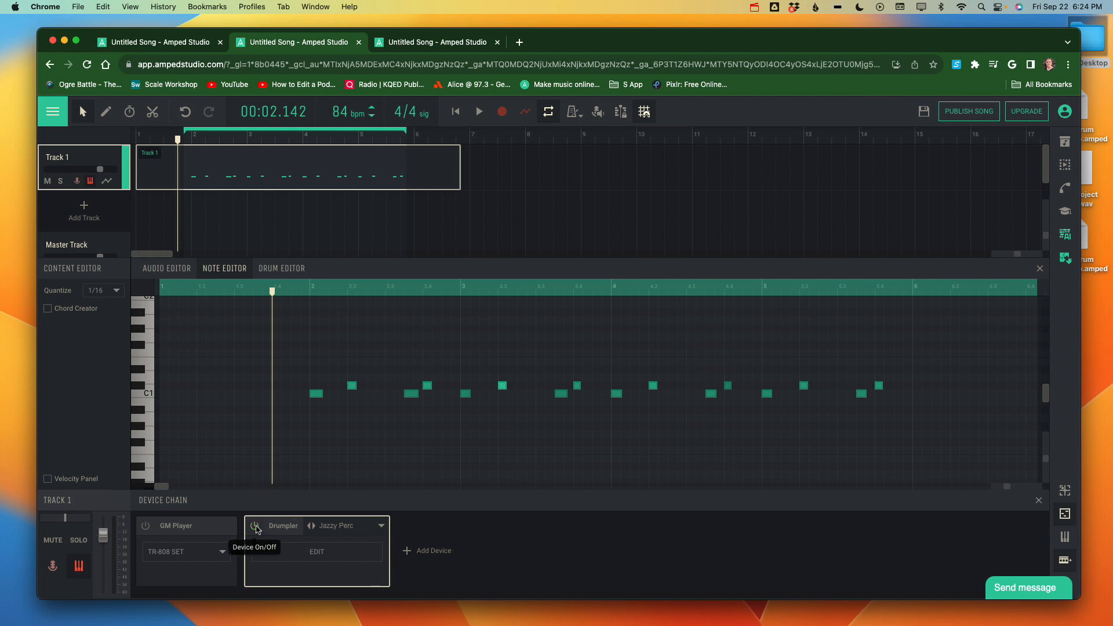
pyautogui.click(459, 42)
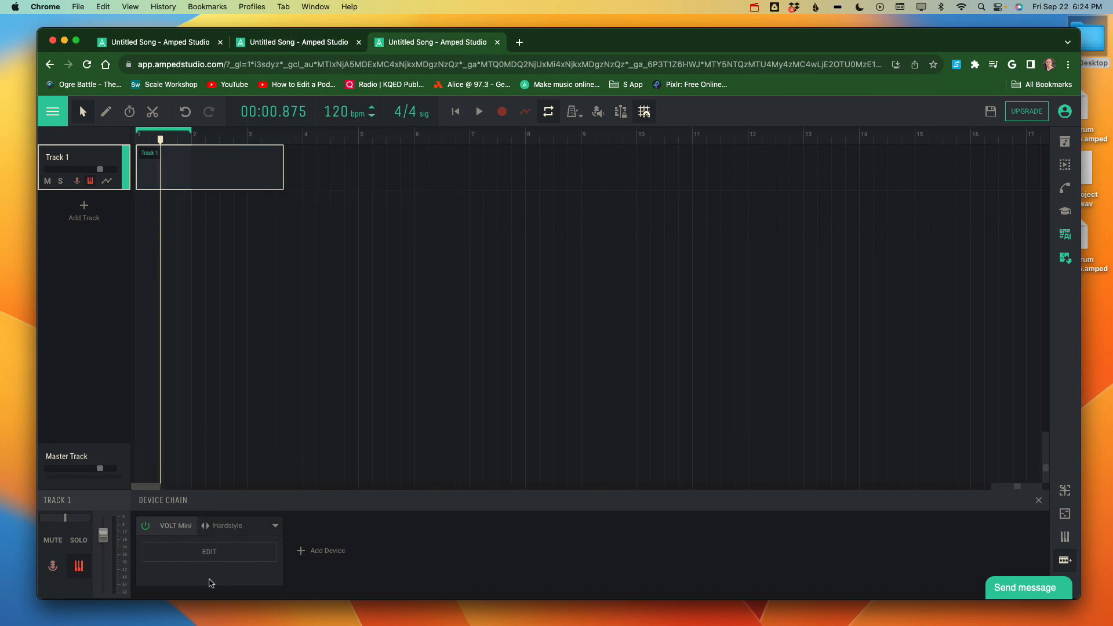
pyautogui.click(208, 552)
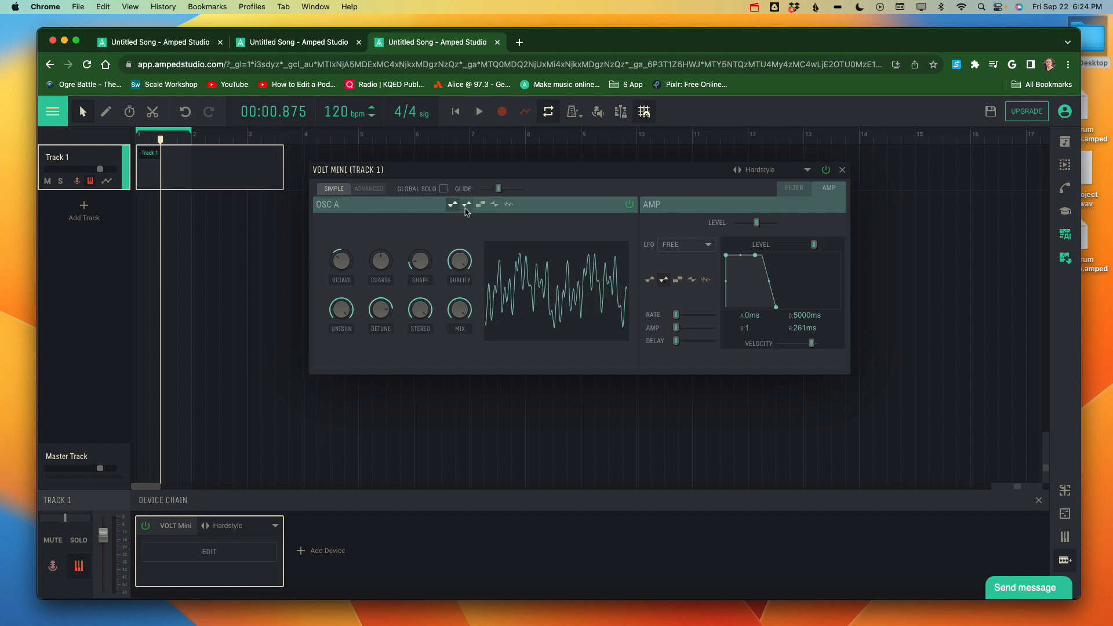
# Step VOLT Mini's oscillator A through its waveforms up to the last one, and view the filter settings
pyautogui.click(467, 210)
pyautogui.click(479, 210)
pyautogui.click(495, 206)
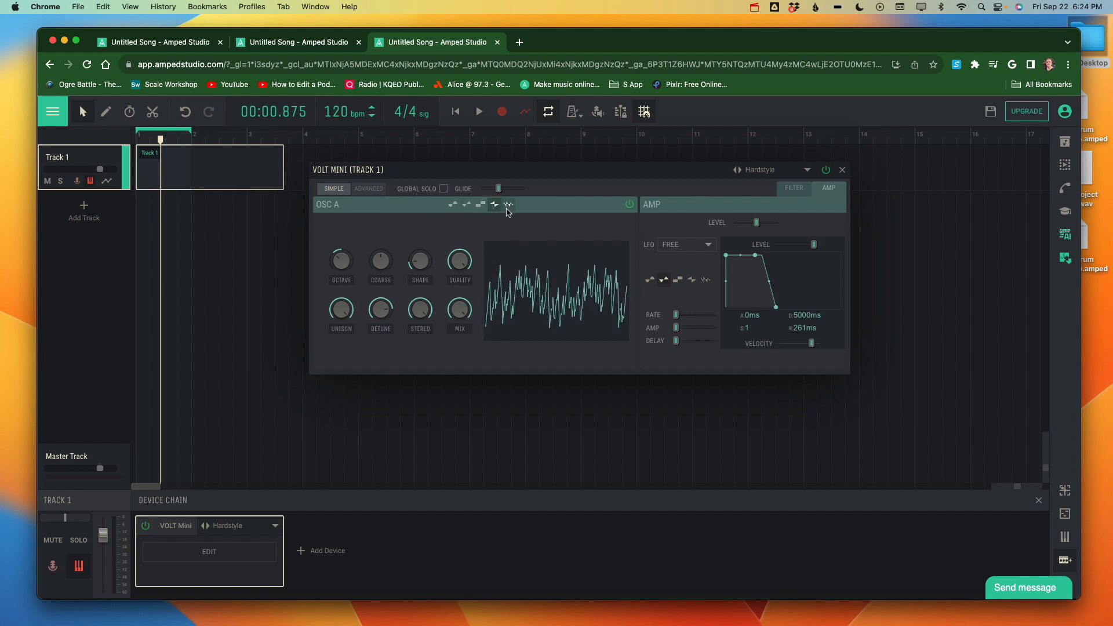
pyautogui.click(508, 207)
pyautogui.moveTo(450, 280)
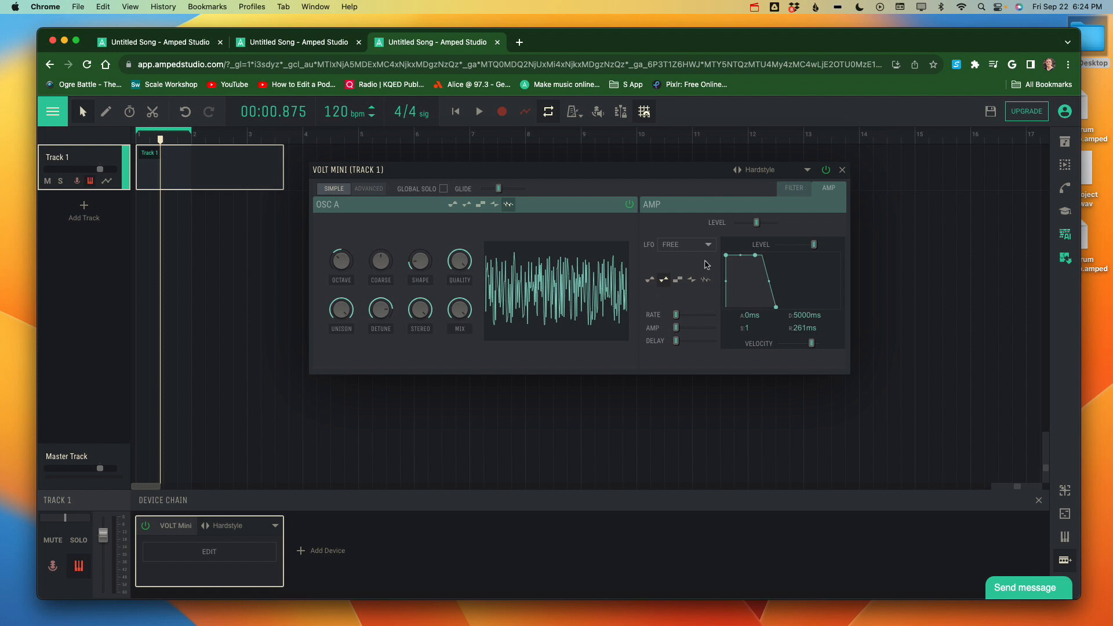
pyautogui.click(797, 195)
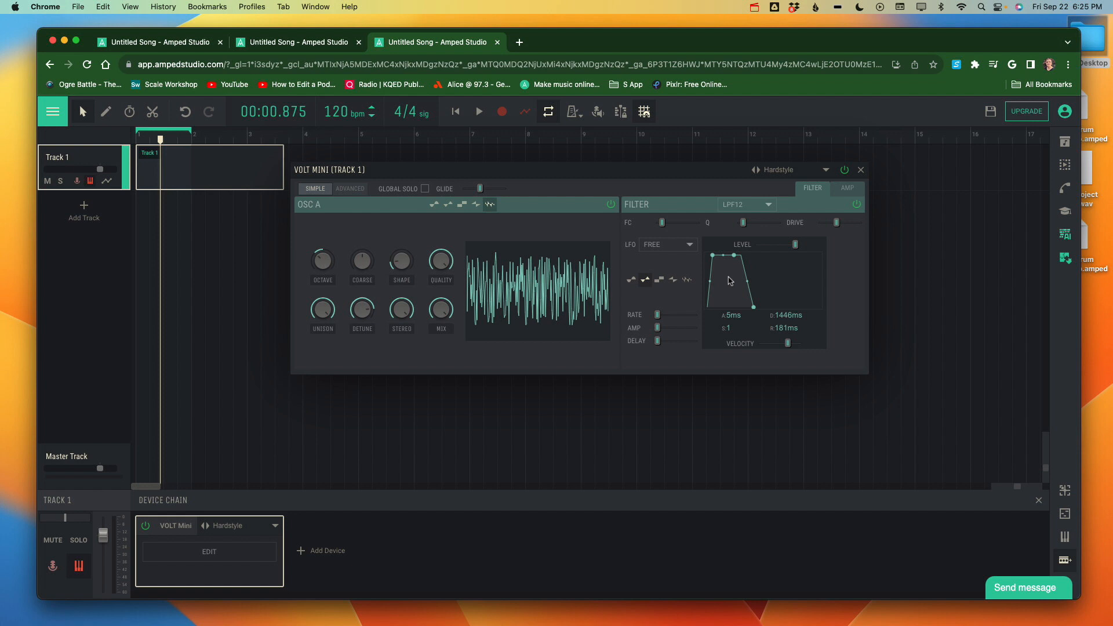
# Close the VOLT Mini editor, switch the device off and add a GM Player after it on Track 1
pyautogui.click(862, 171)
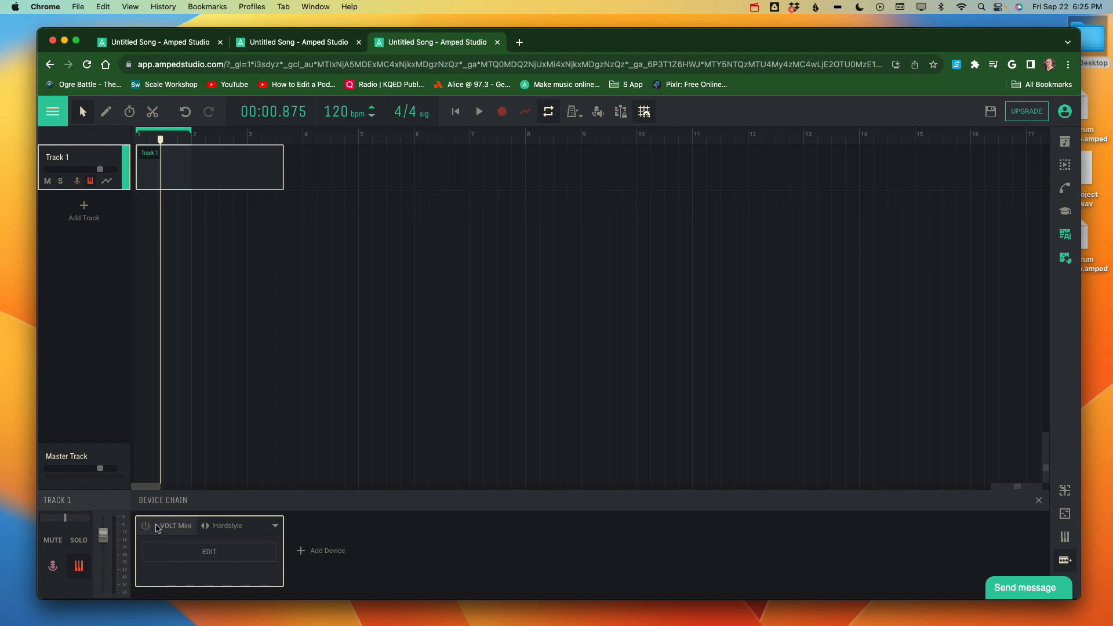
pyautogui.click(301, 551)
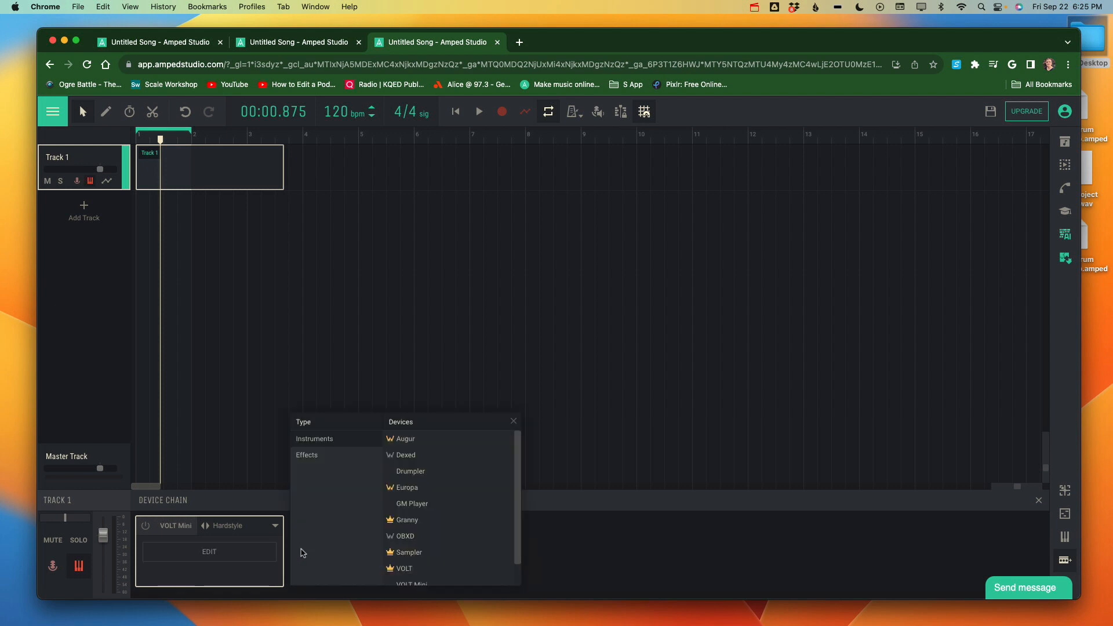
pyautogui.click(407, 505)
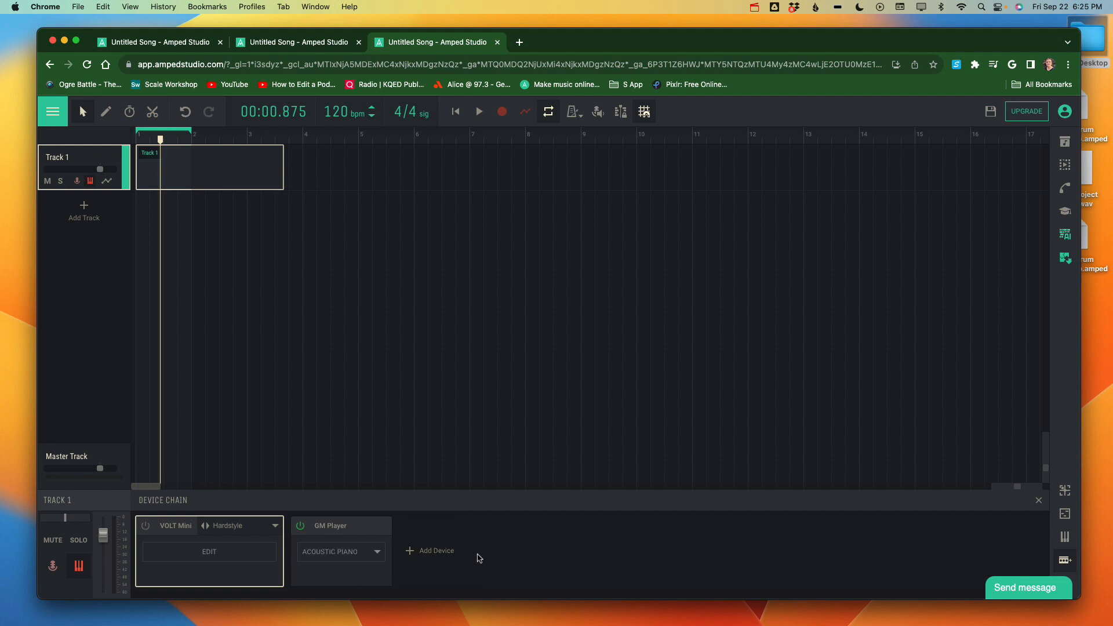
# Look through the GM Player's whole instrument list, from the pianos to the drum and SFX sets
pyautogui.click(366, 554)
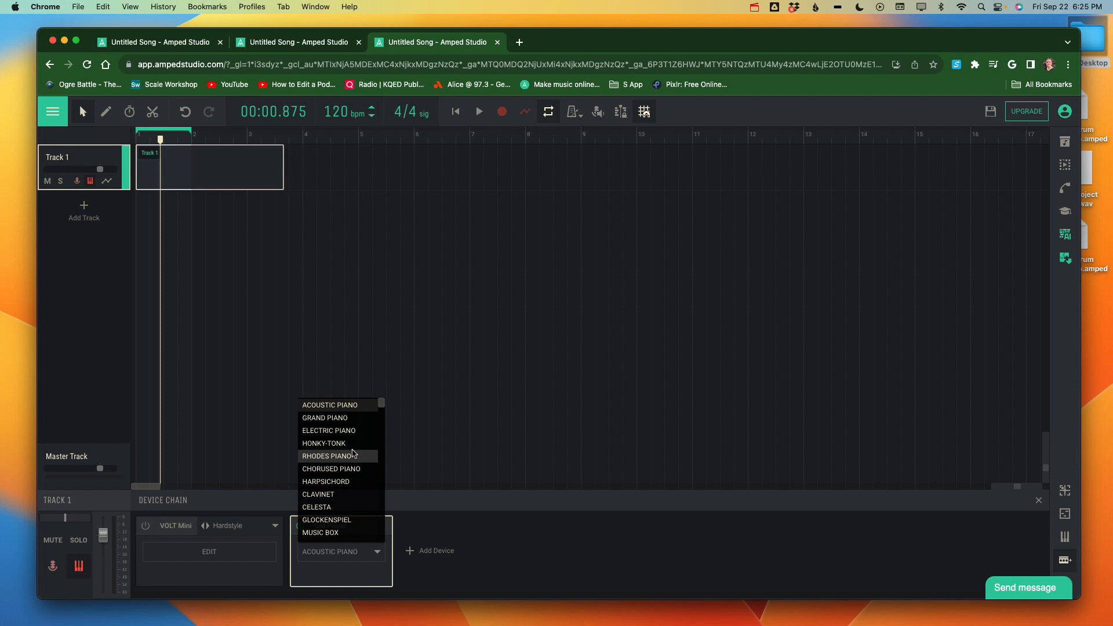
pyautogui.scroll(-5, 353, 453)
pyautogui.scroll(5, 353, 453)
pyautogui.scroll(-1, 353, 453)
pyautogui.scroll(1, 353, 453)
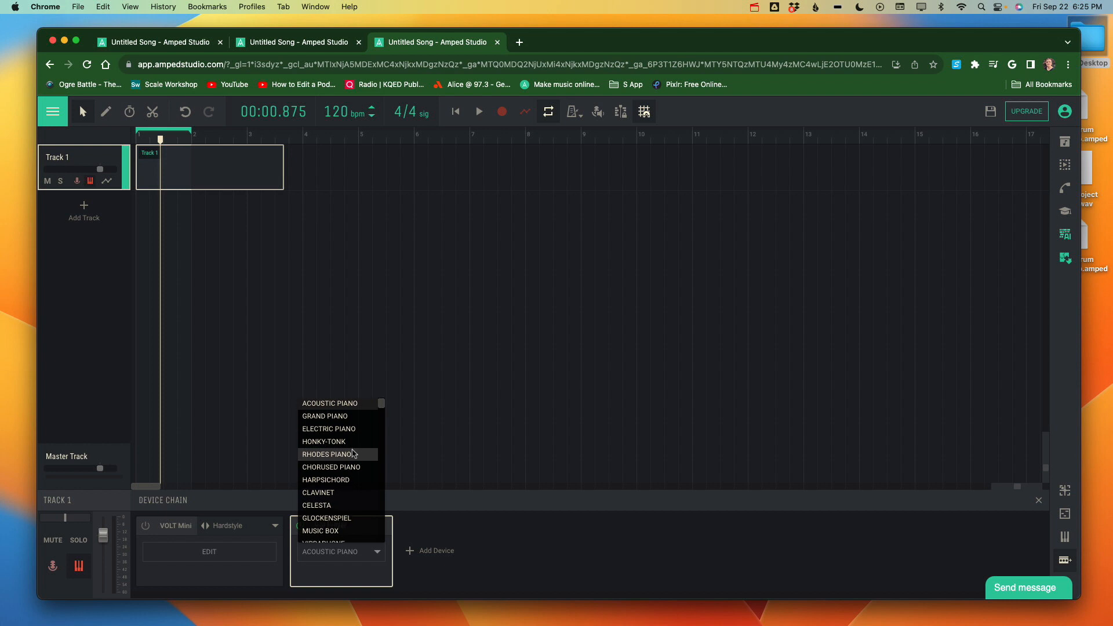
pyautogui.scroll(-5, 353, 452)
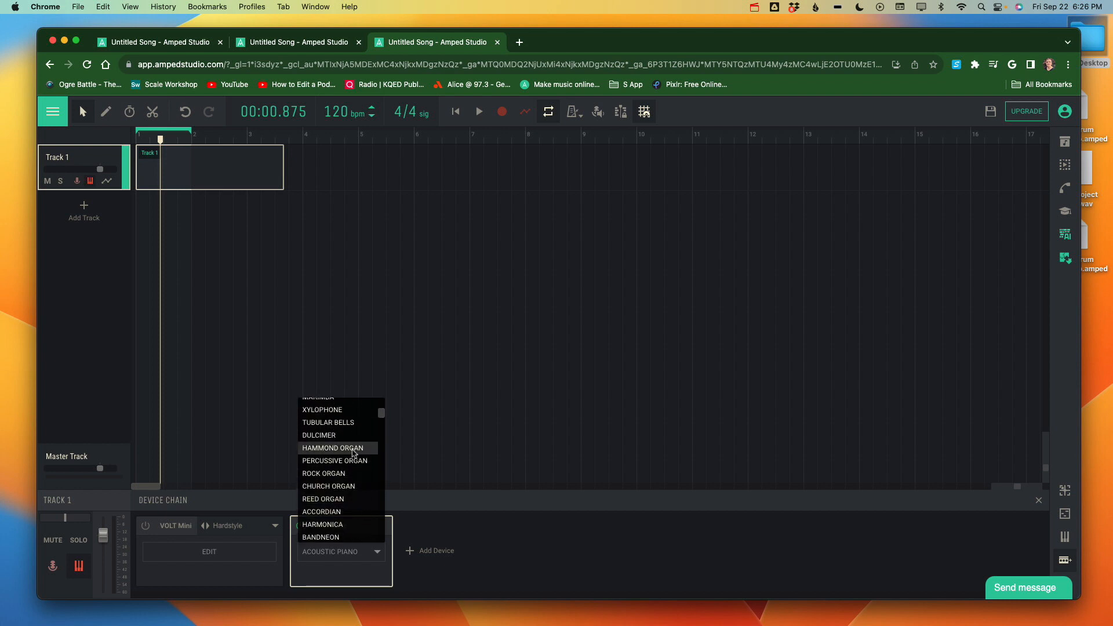
pyautogui.scroll(-2, 353, 453)
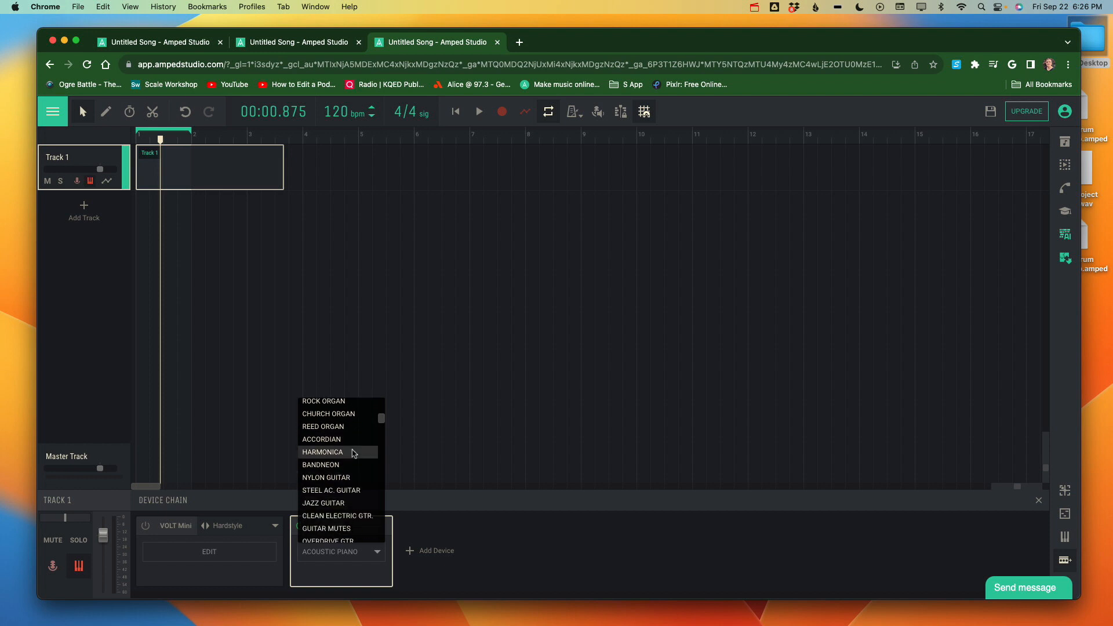
pyautogui.scroll(-5, 353, 452)
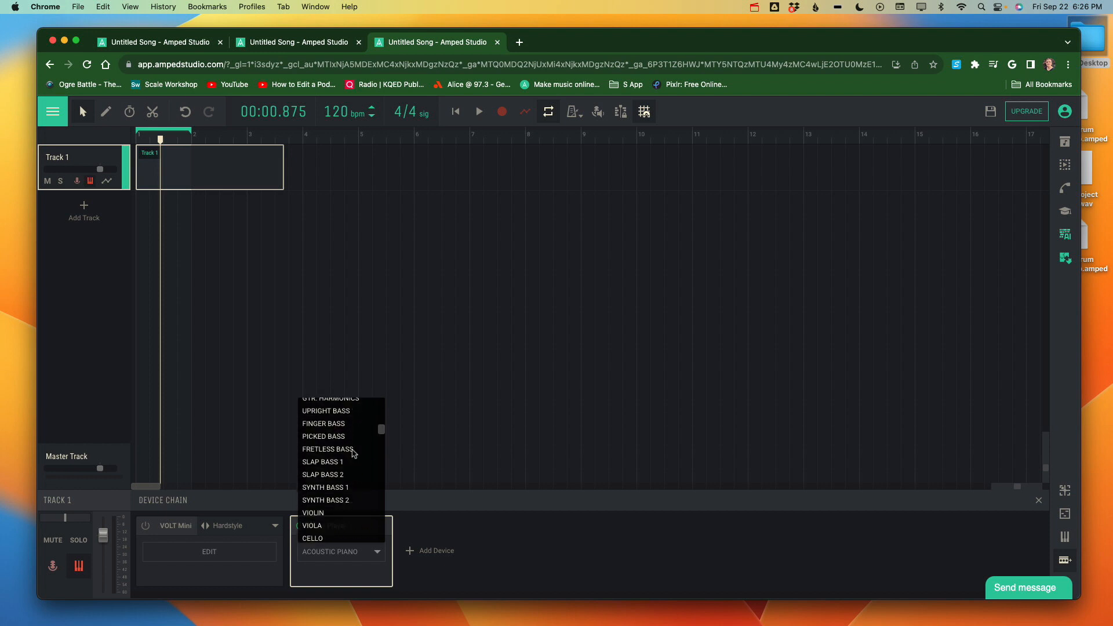
pyautogui.scroll(-7, 354, 453)
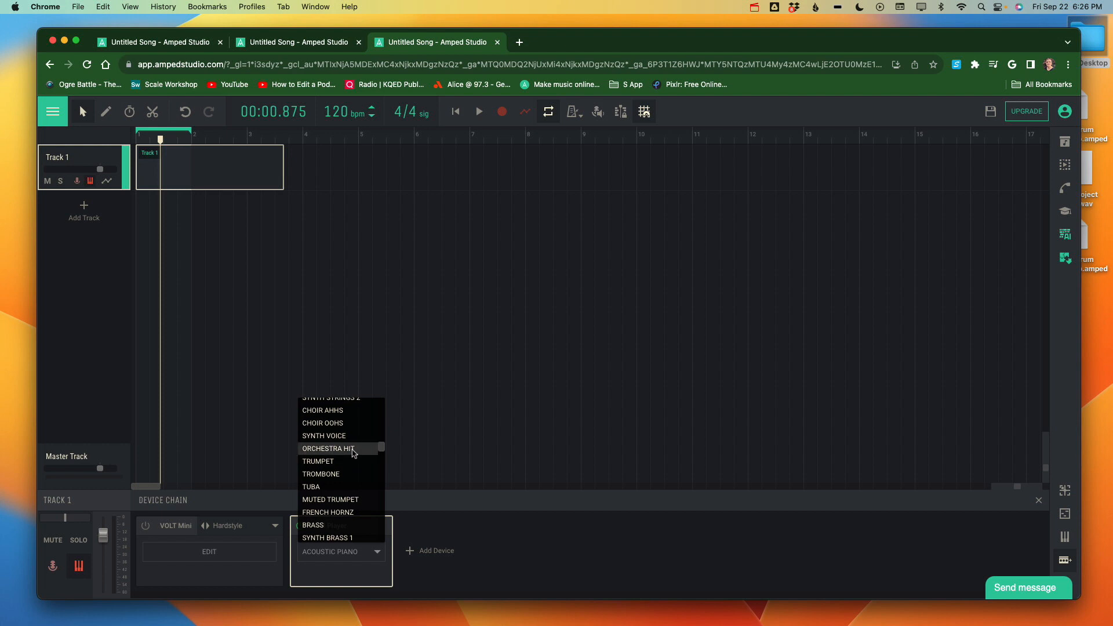
pyautogui.scroll(-9, 353, 453)
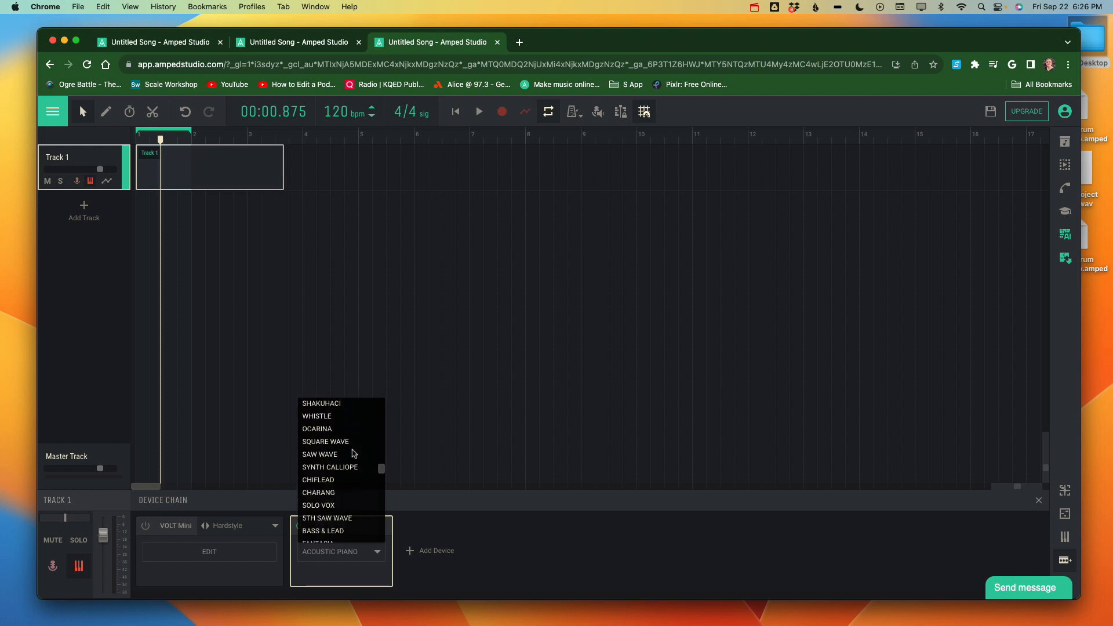
pyautogui.scroll(-13, 353, 452)
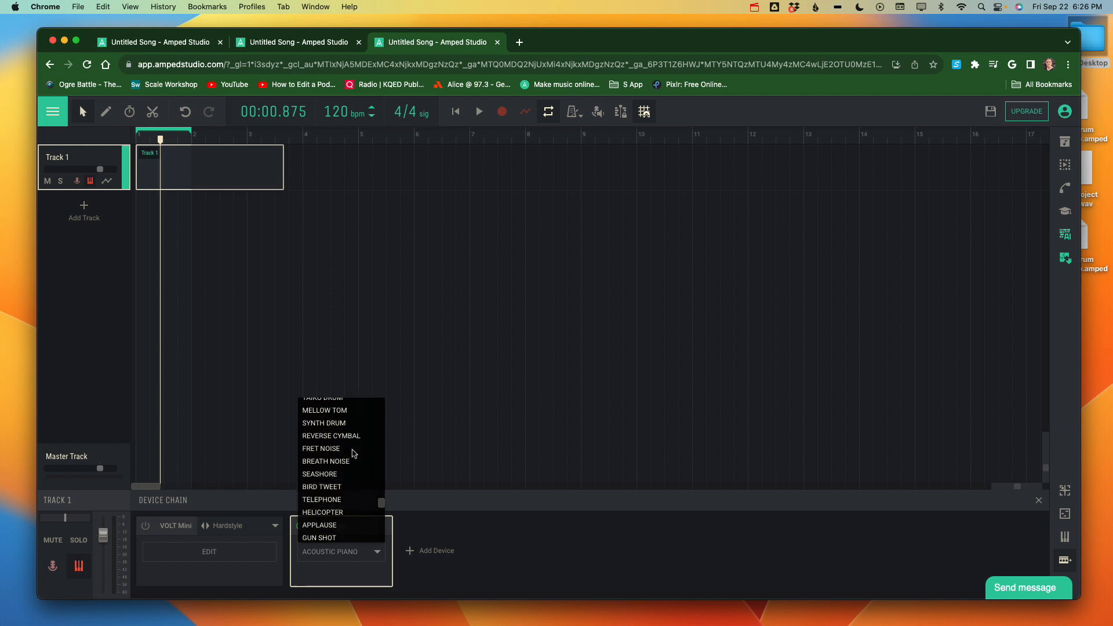
pyautogui.scroll(-8, 354, 453)
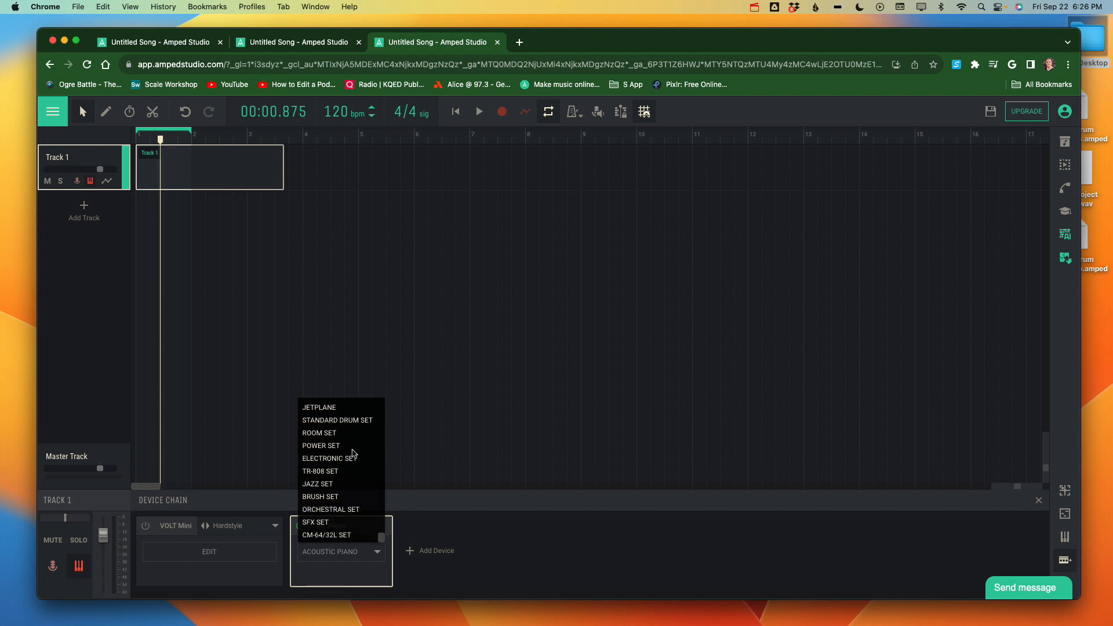
pyautogui.scroll(-8, 354, 453)
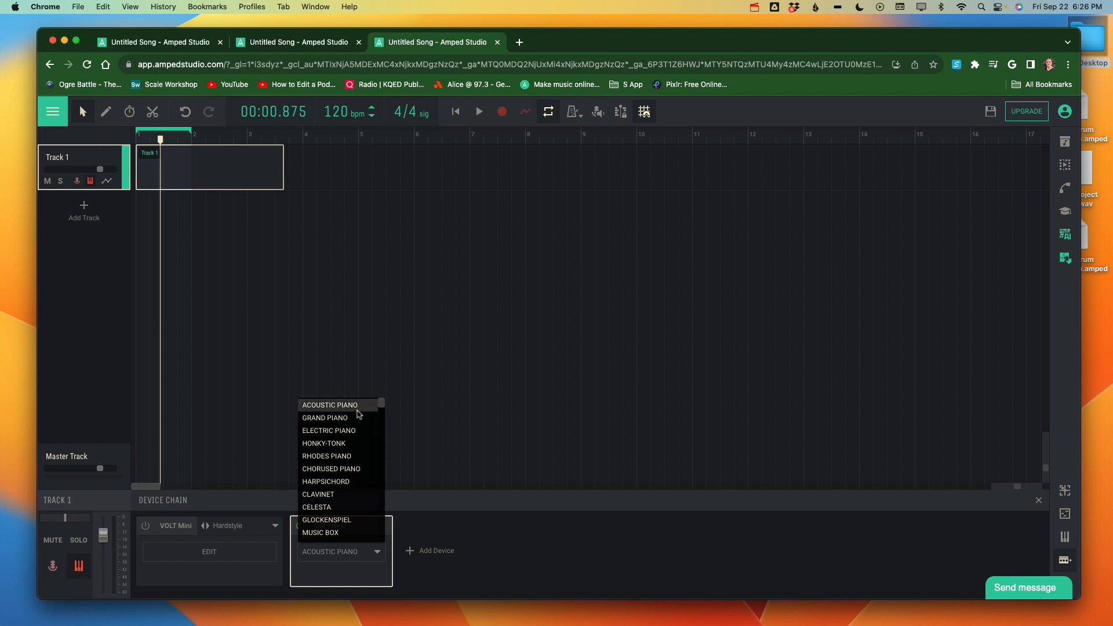
# Try the Pan Flute sound in Track 1's GM Player
pyautogui.scroll(-3, 359, 414)
pyautogui.scroll(-6, 342, 441)
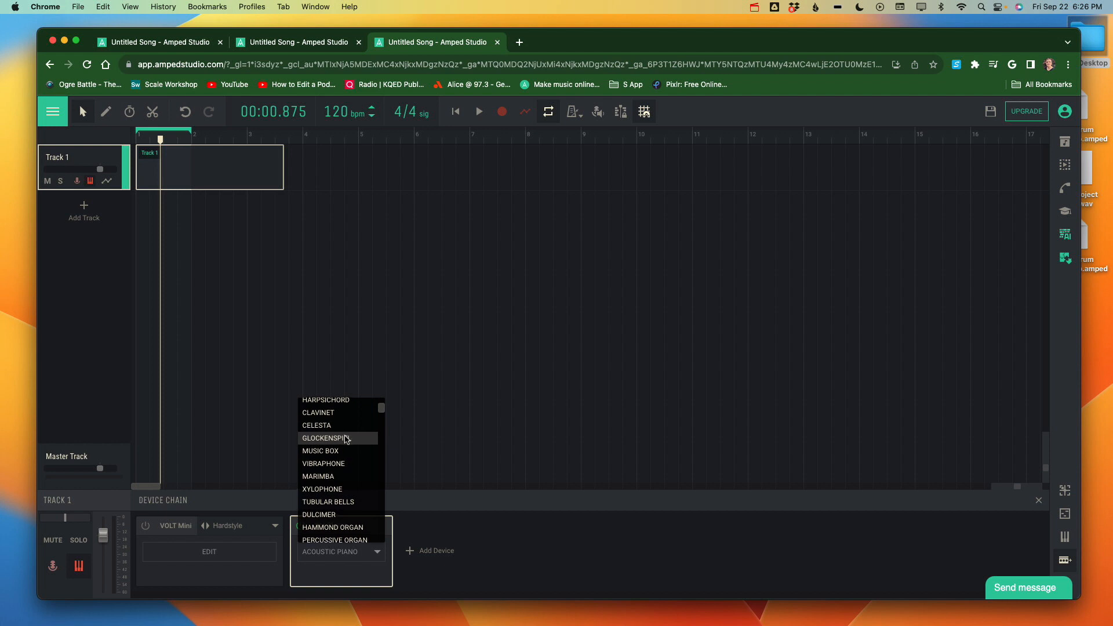
pyautogui.scroll(-6, 346, 439)
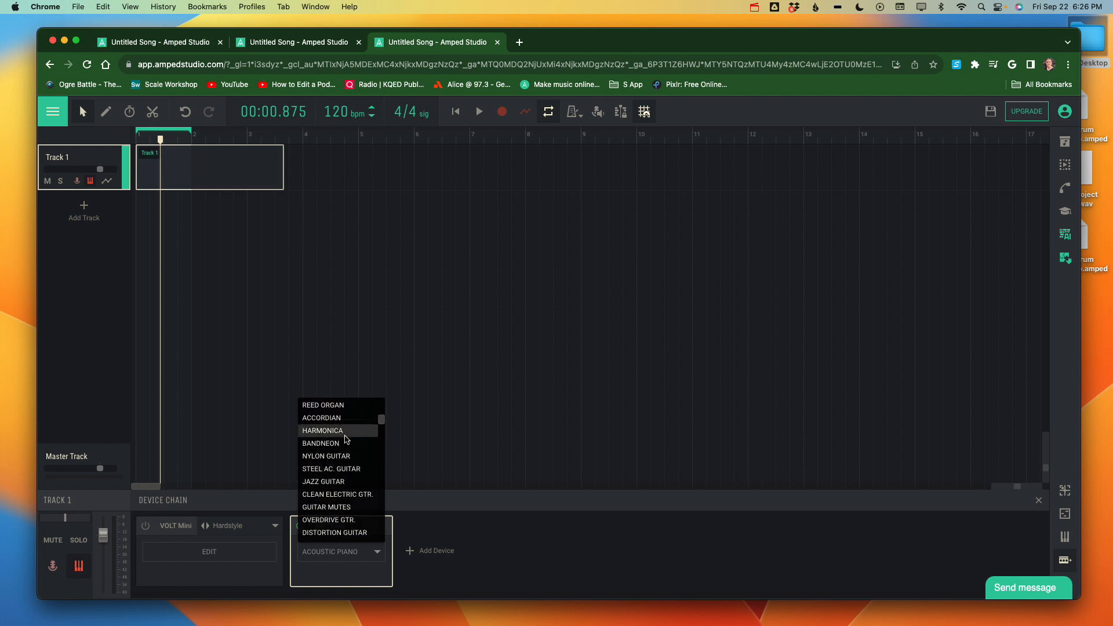
pyautogui.scroll(-5, 346, 440)
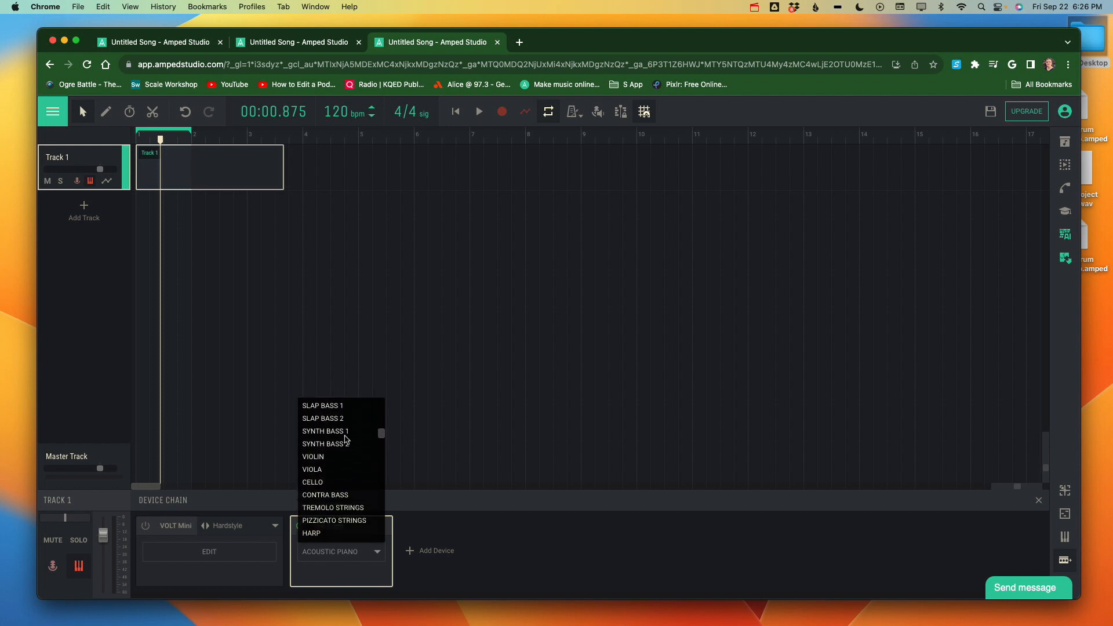
pyautogui.scroll(-5, 346, 451)
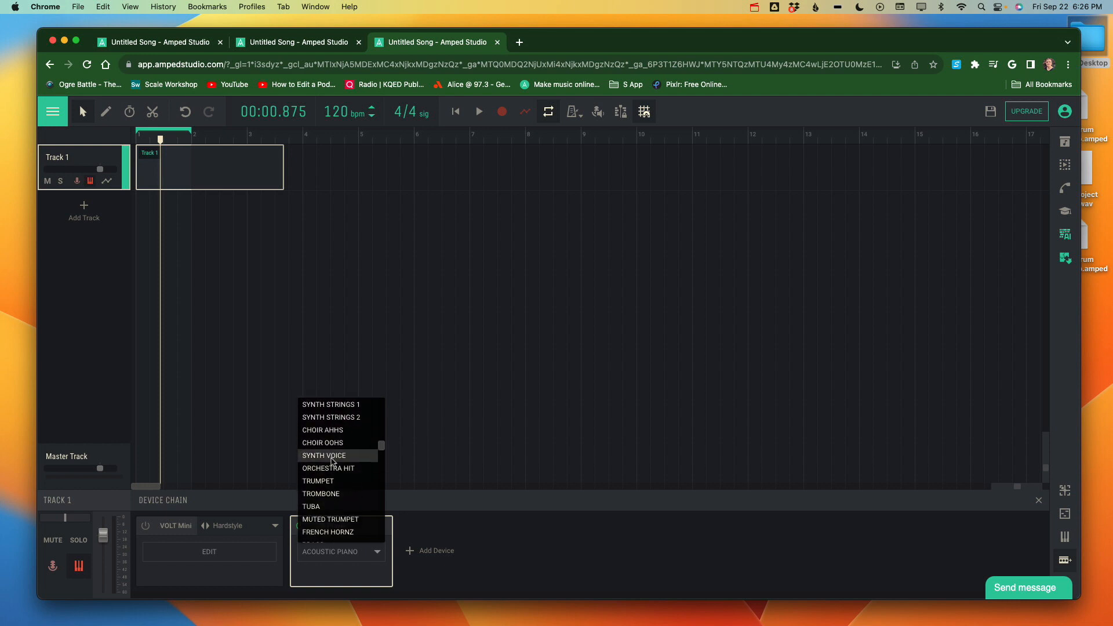
pyautogui.scroll(-4, 332, 461)
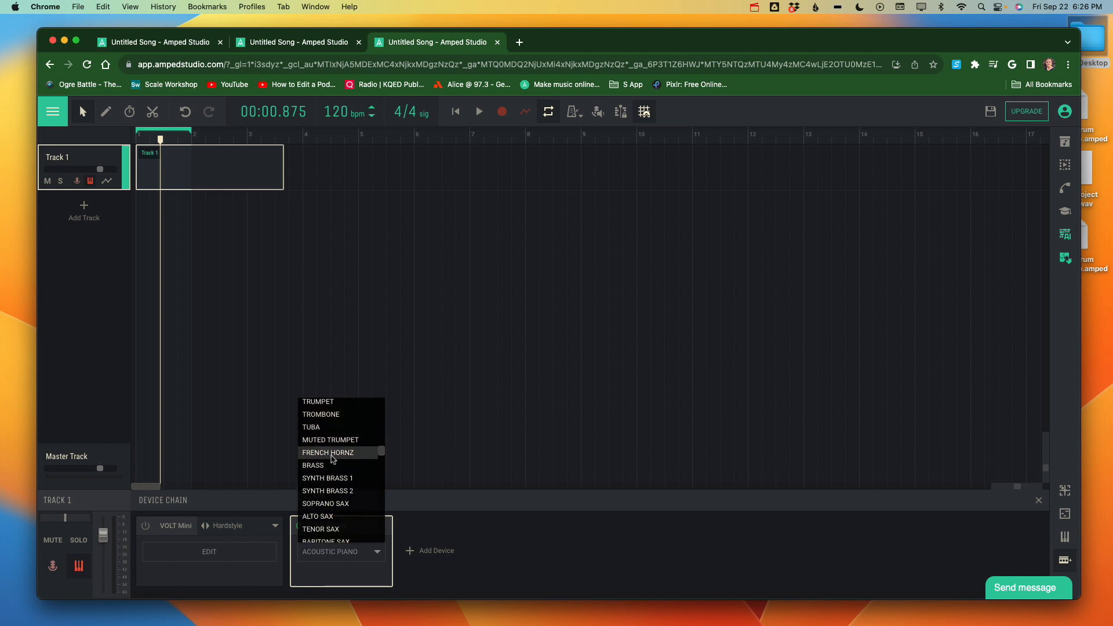
pyautogui.scroll(-1, 332, 461)
pyautogui.scroll(-8, 333, 465)
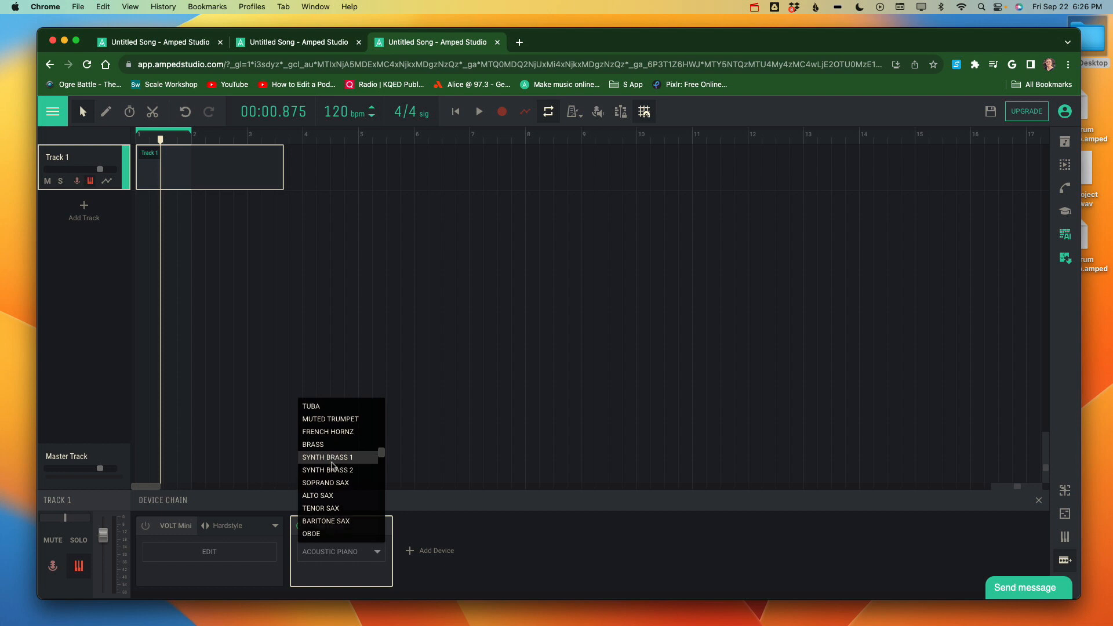
pyautogui.scroll(-7, 334, 466)
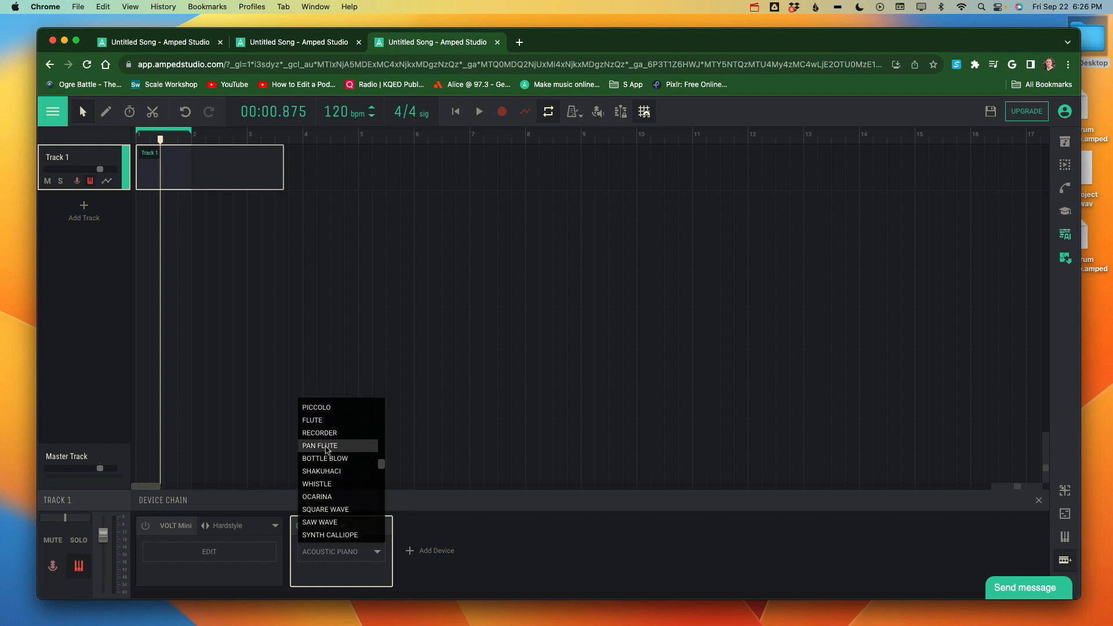
pyautogui.click(326, 447)
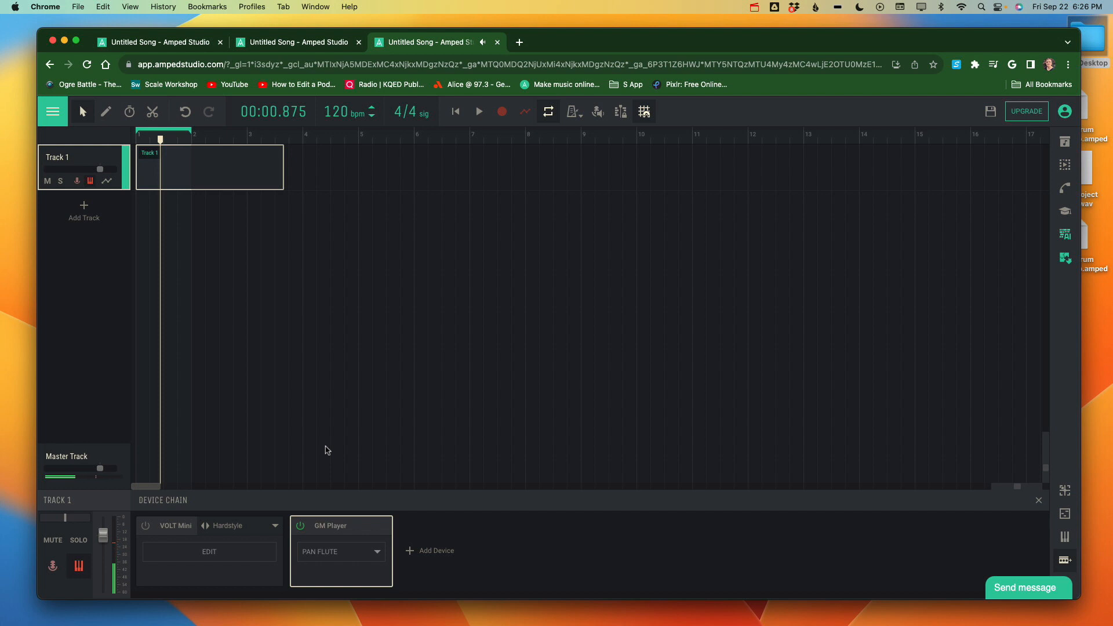
# Set the GM Player's instrument to Orchestra Hit and play a couple of test notes
pyautogui.click(360, 551)
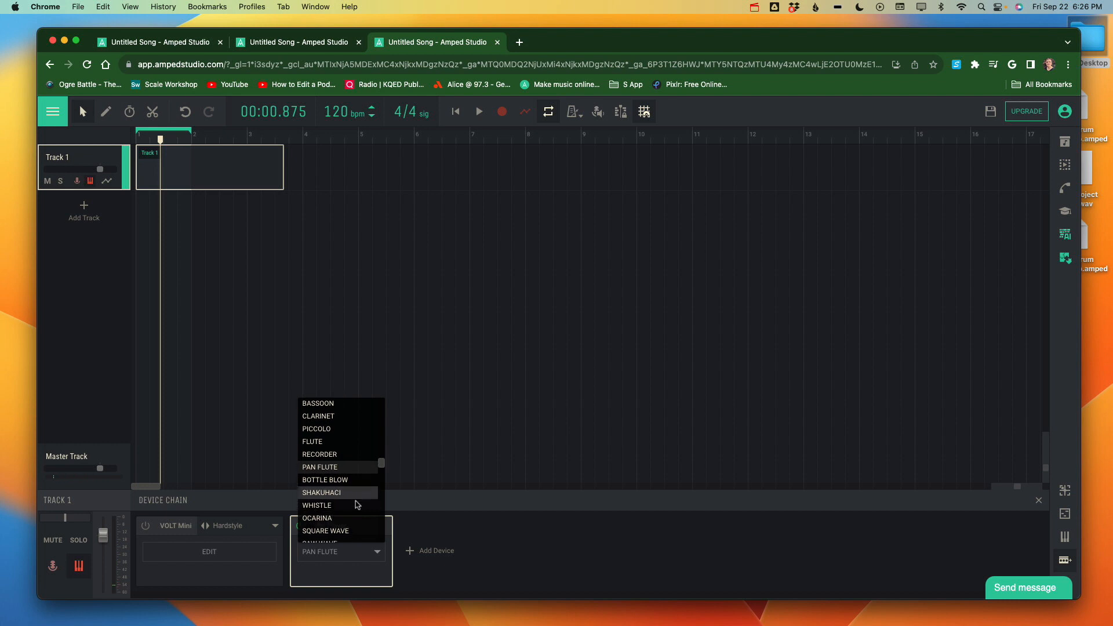
pyautogui.scroll(-1, 332, 506)
pyautogui.scroll(-1, 331, 510)
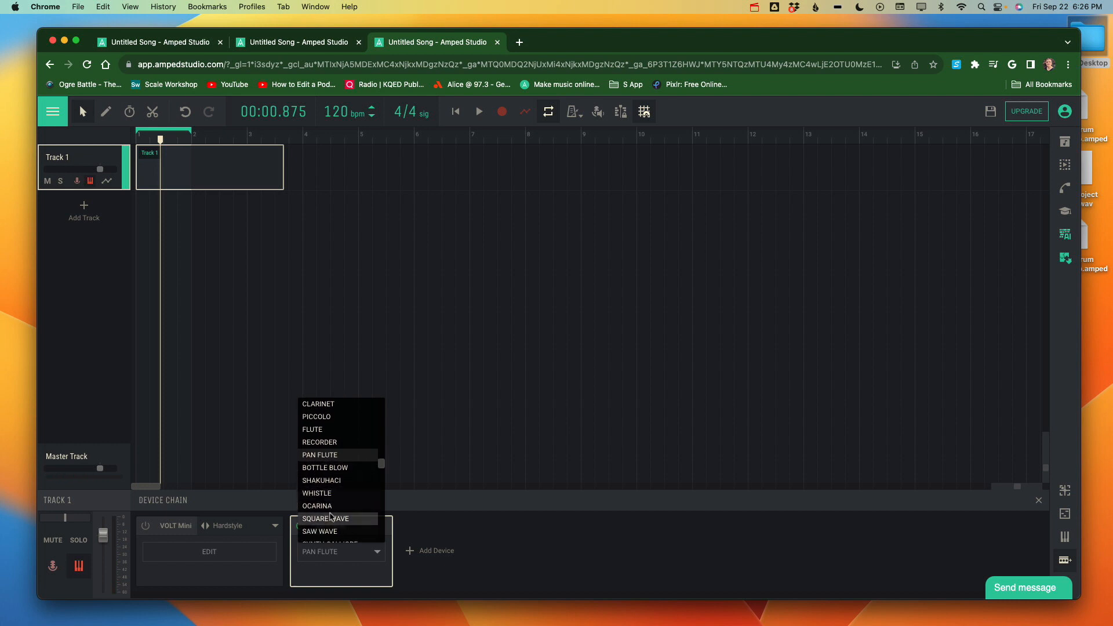
pyautogui.scroll(3, 331, 516)
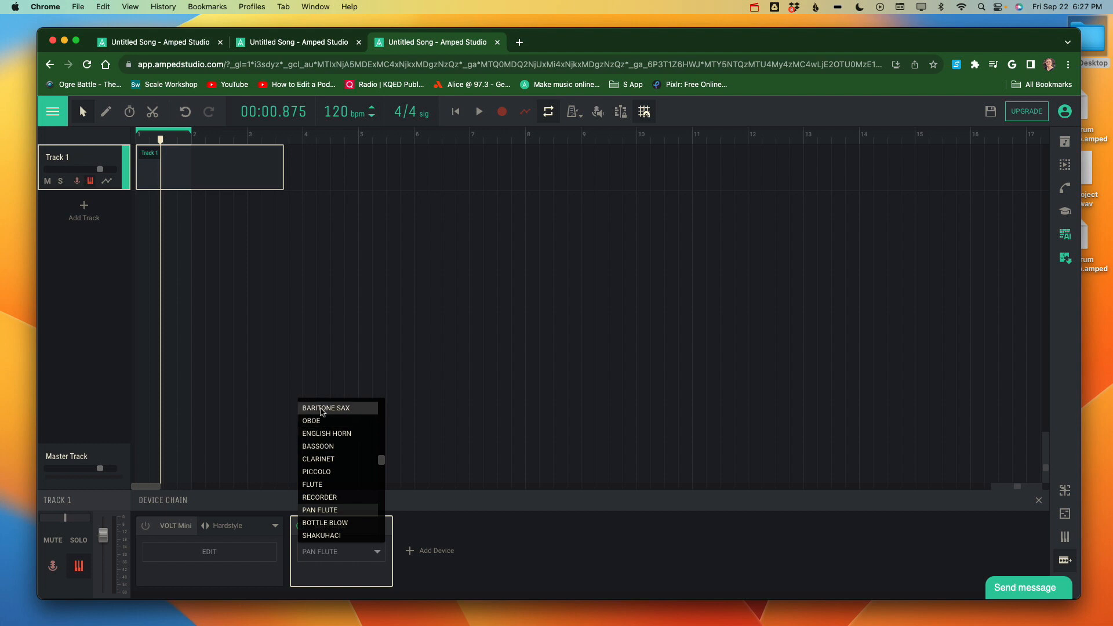
pyautogui.scroll(5, 326, 438)
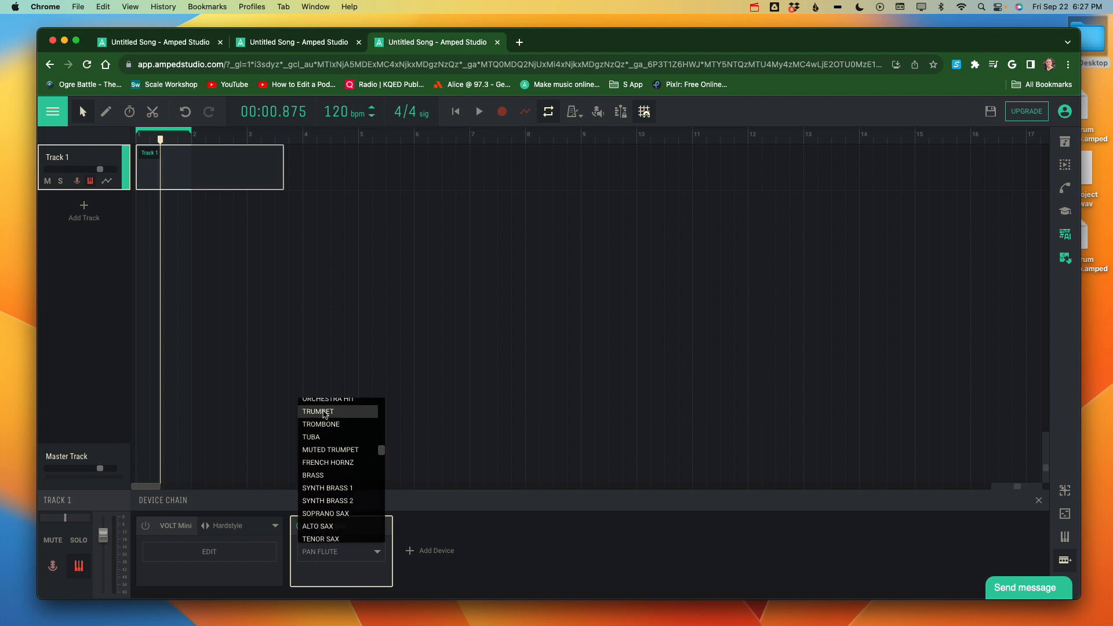
pyautogui.scroll(3, 325, 424)
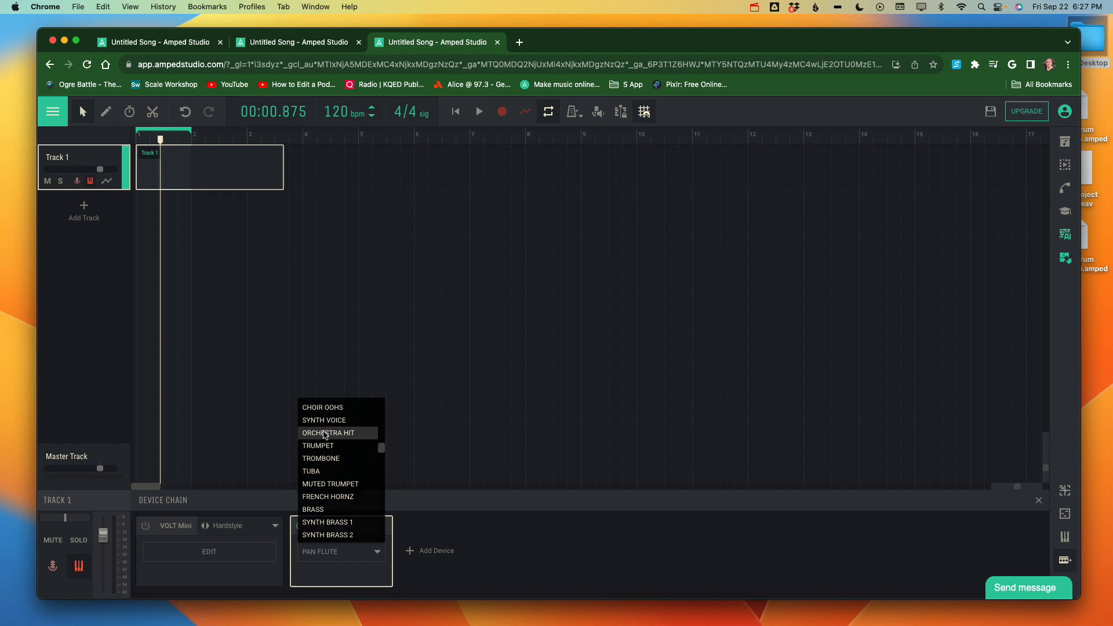
pyautogui.click(323, 435)
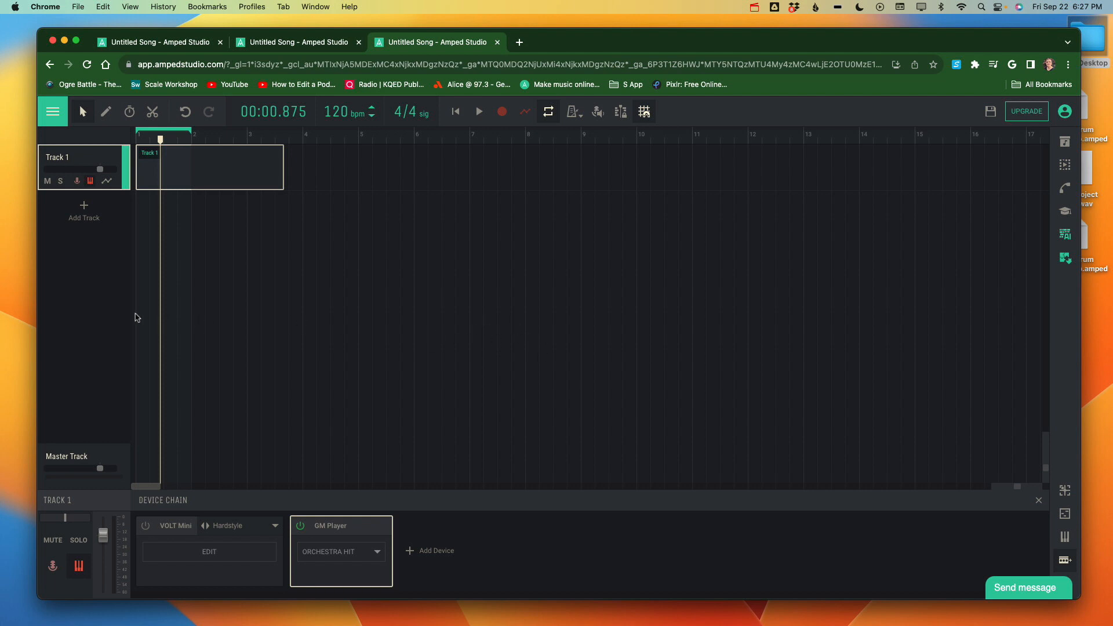
pyautogui.press('a')
pyautogui.press('a')
# Browse the rest of the GM Player's instrument list and set Track 1's instrument to TR-808 Set
pyautogui.click(350, 552)
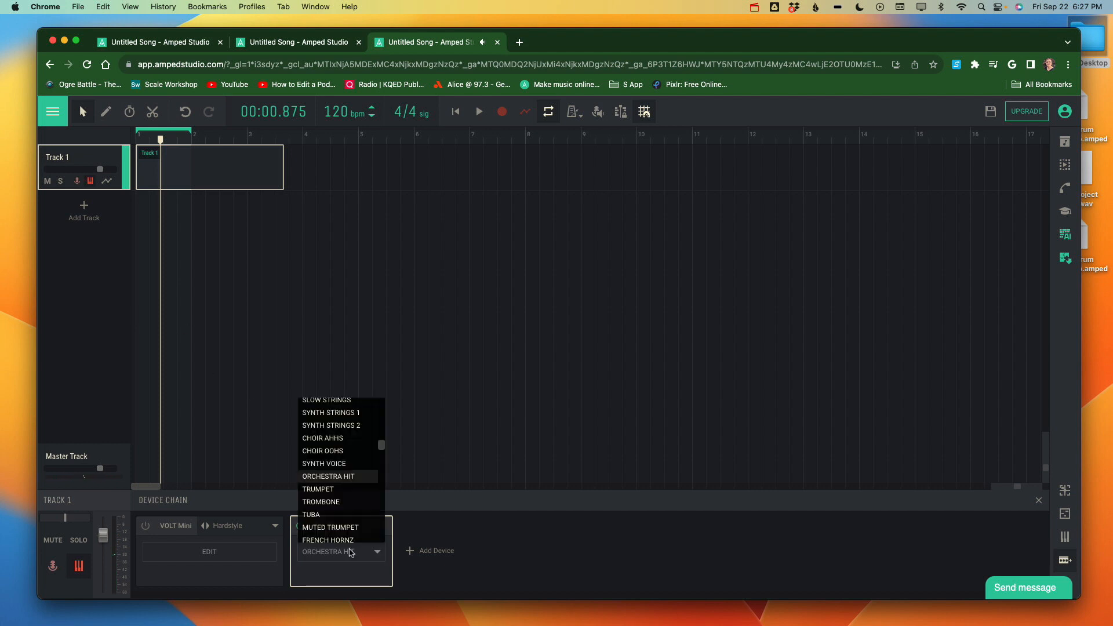
pyautogui.scroll(-2, 329, 474)
pyautogui.scroll(-8, 329, 474)
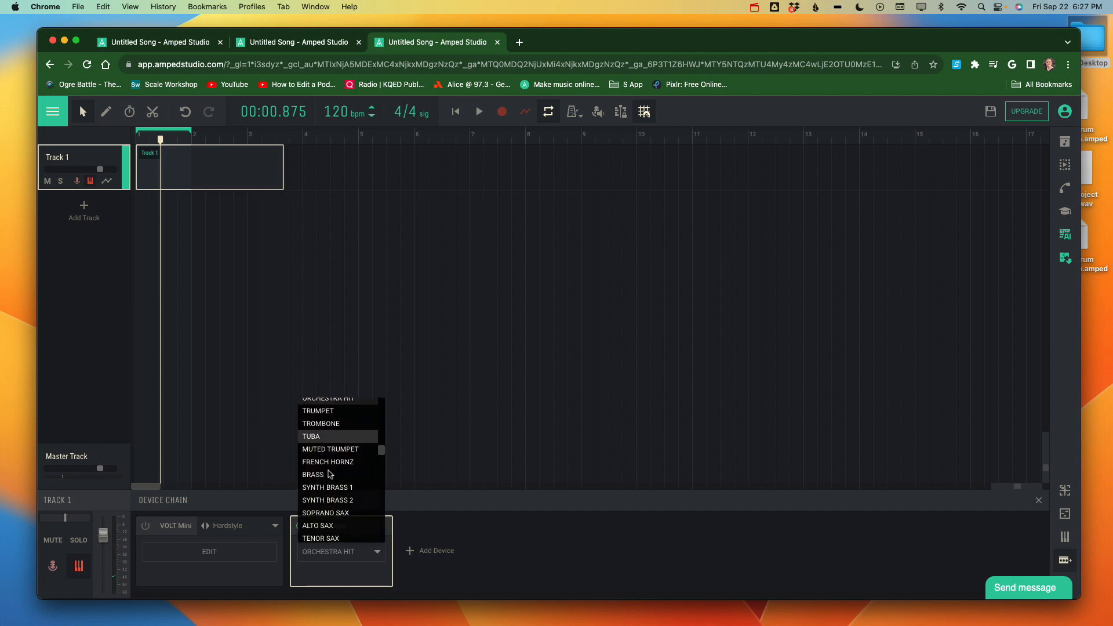
pyautogui.scroll(-7, 329, 474)
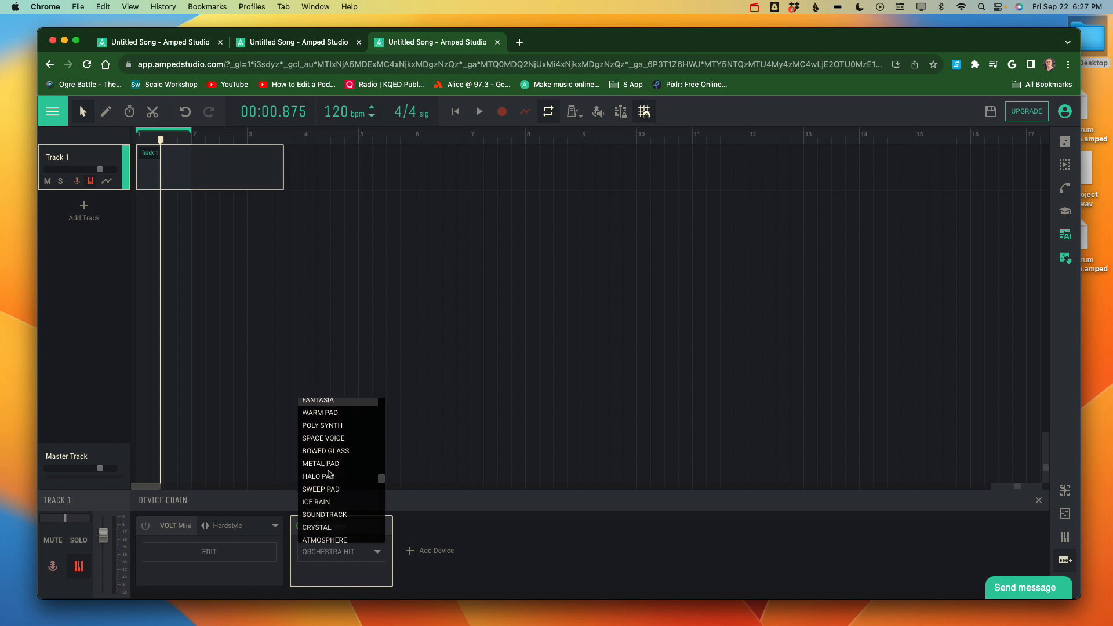
pyautogui.scroll(-8, 329, 474)
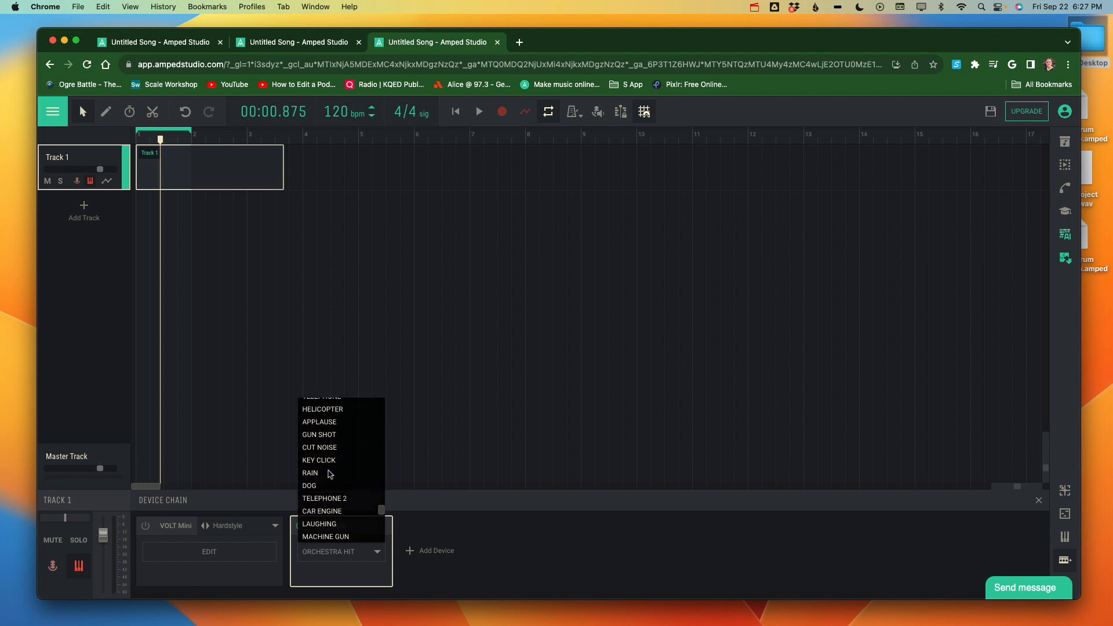
pyautogui.scroll(-8, 319, 493)
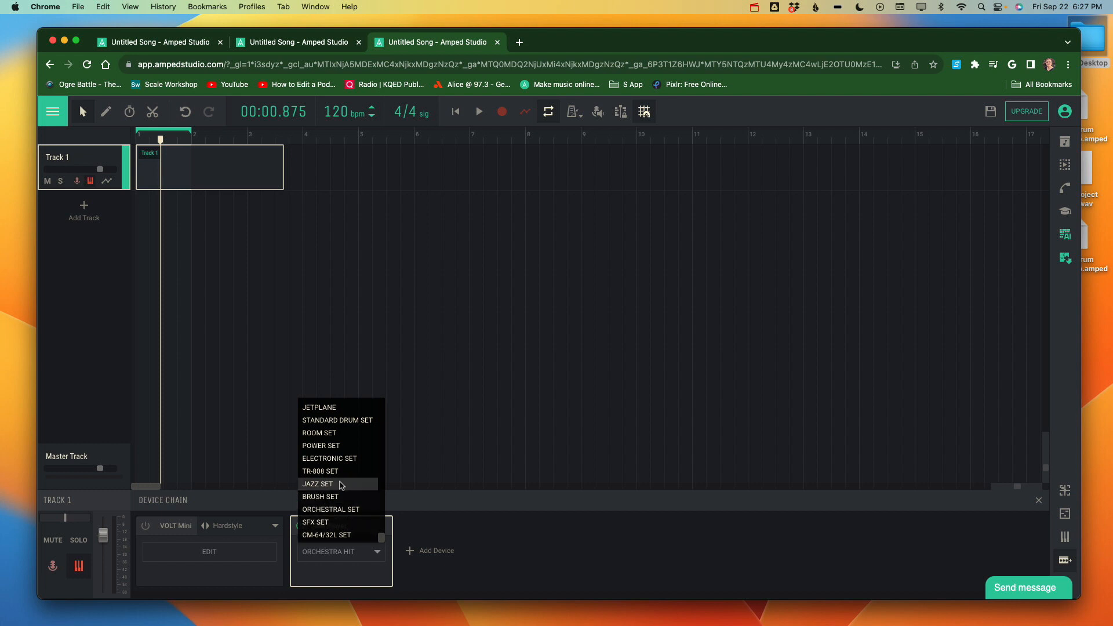
pyautogui.scroll(3, 342, 485)
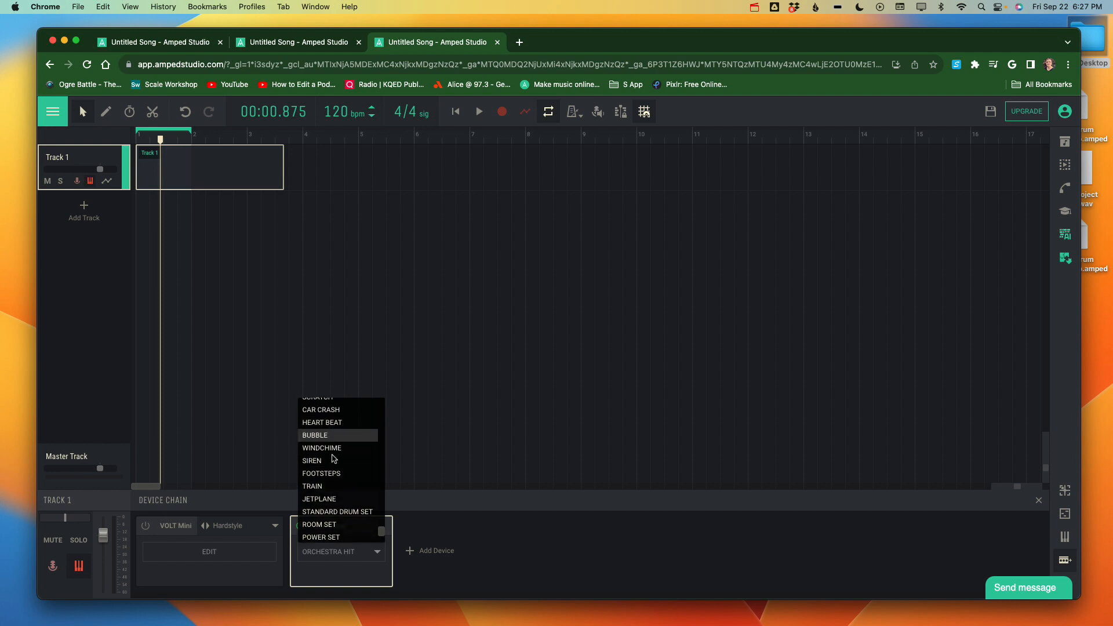
pyautogui.scroll(-3, 334, 458)
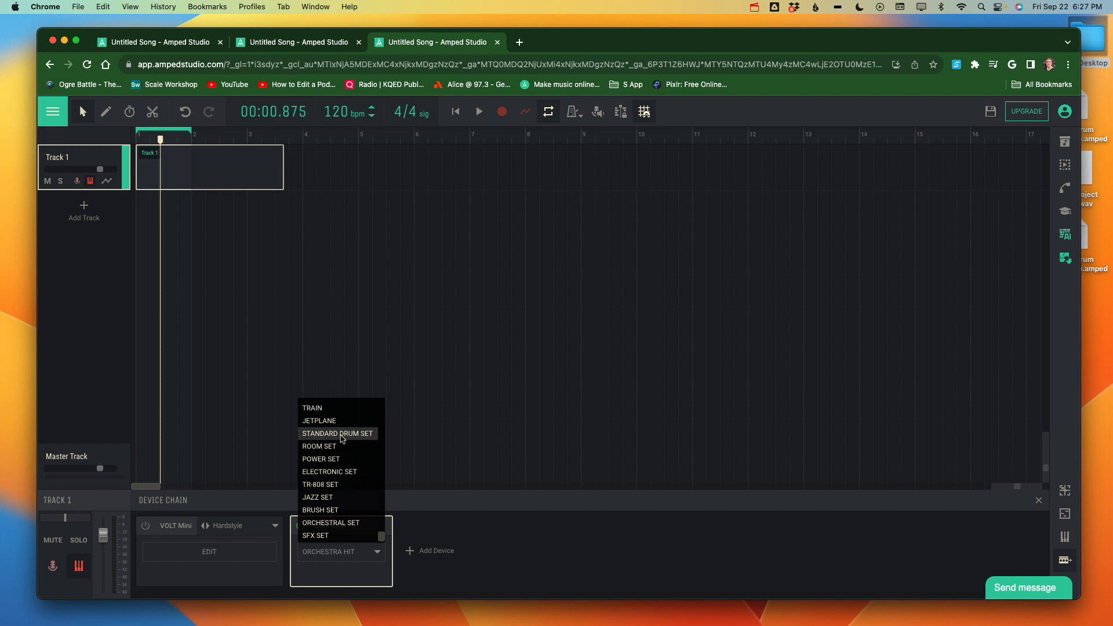
pyautogui.click(320, 485)
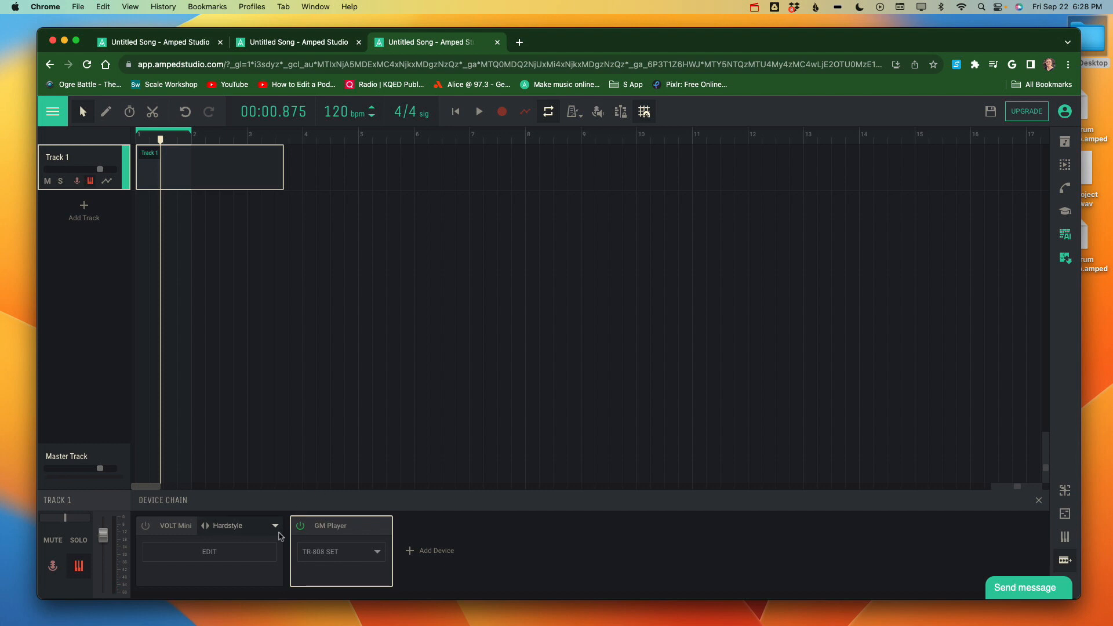
# Add a Drumpler instrument after the GM Player in Track 1's device chain
pyautogui.click(409, 552)
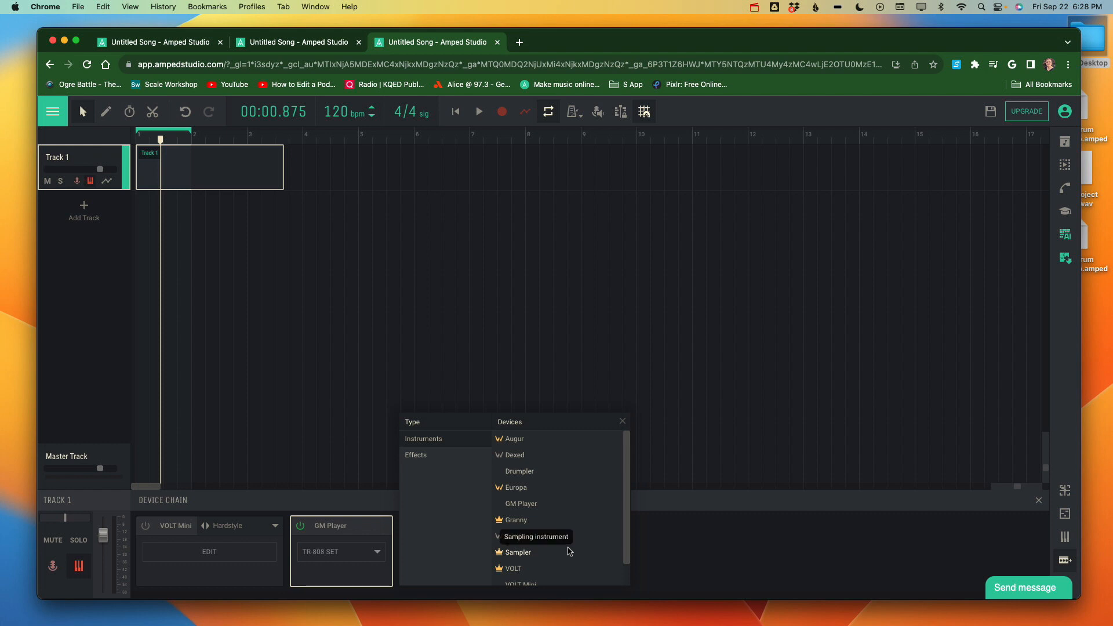
pyautogui.scroll(-1, 570, 551)
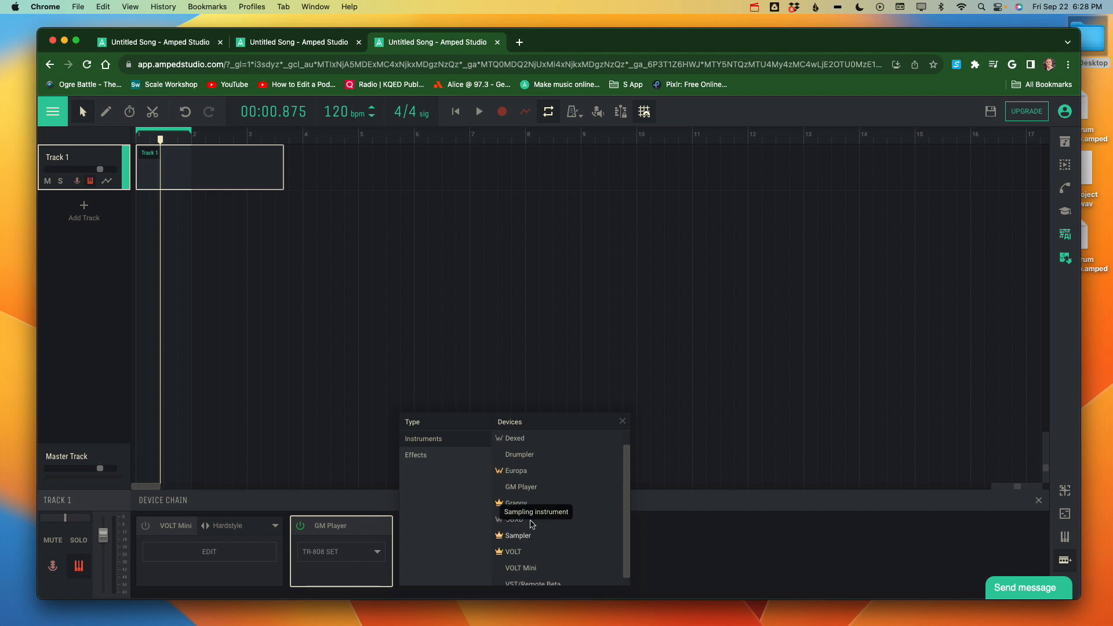
pyautogui.scroll(1, 527, 525)
pyautogui.click(517, 472)
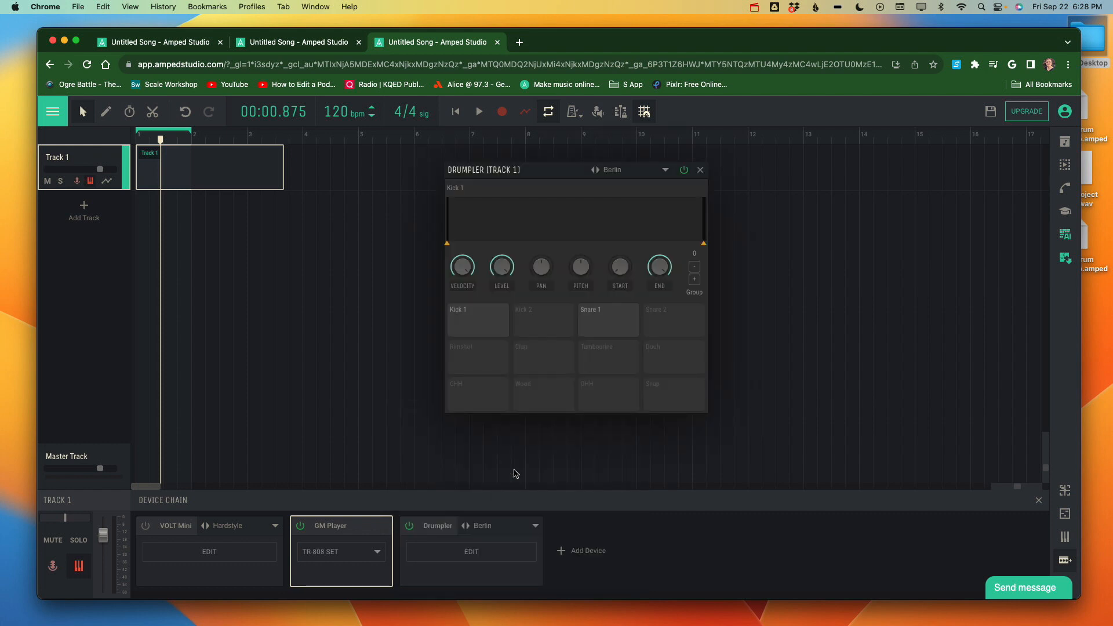
# Audition several pads of the Drumpler's Berlin kit, close its editor and switch the device off
pyautogui.click(655, 319)
pyautogui.click(653, 348)
pyautogui.click(663, 401)
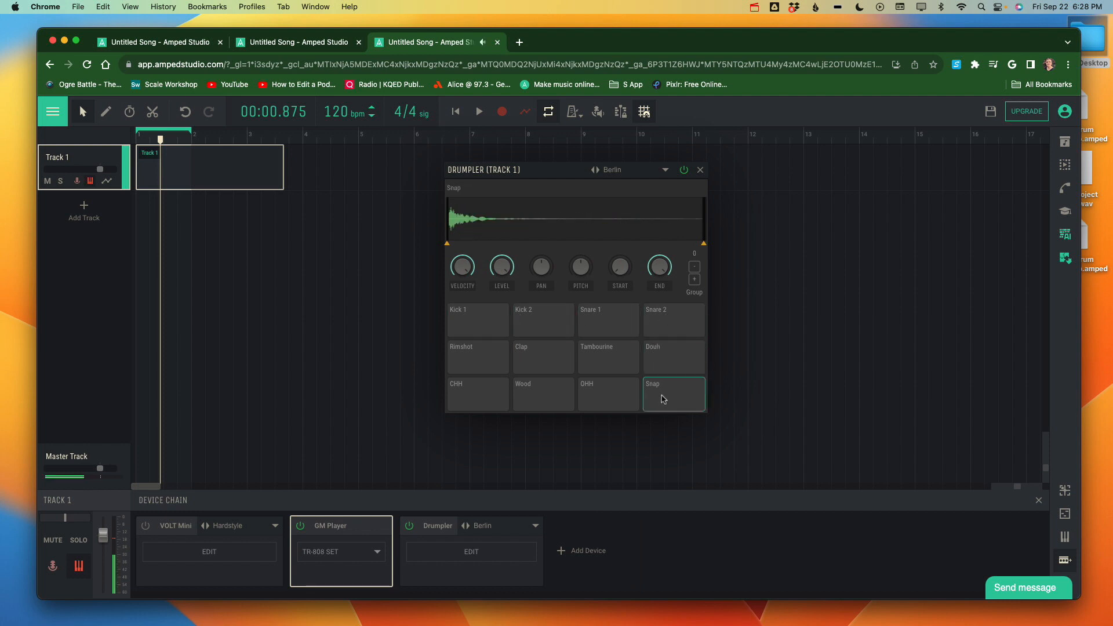
pyautogui.click(609, 397)
pyautogui.click(607, 359)
pyautogui.click(529, 319)
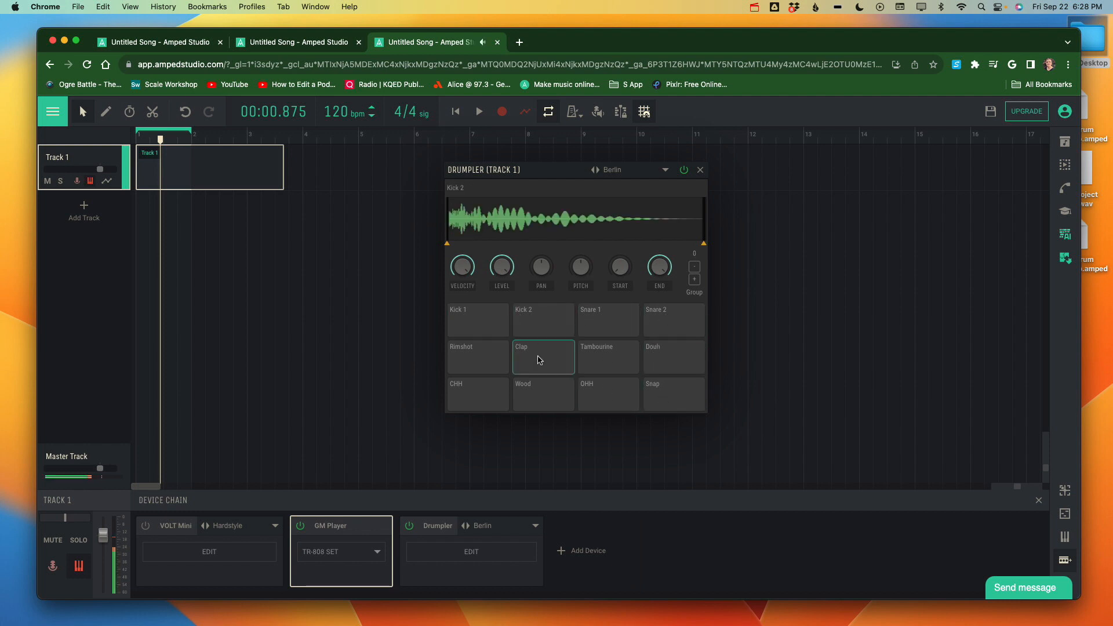
pyautogui.click(537, 355)
pyautogui.click(539, 401)
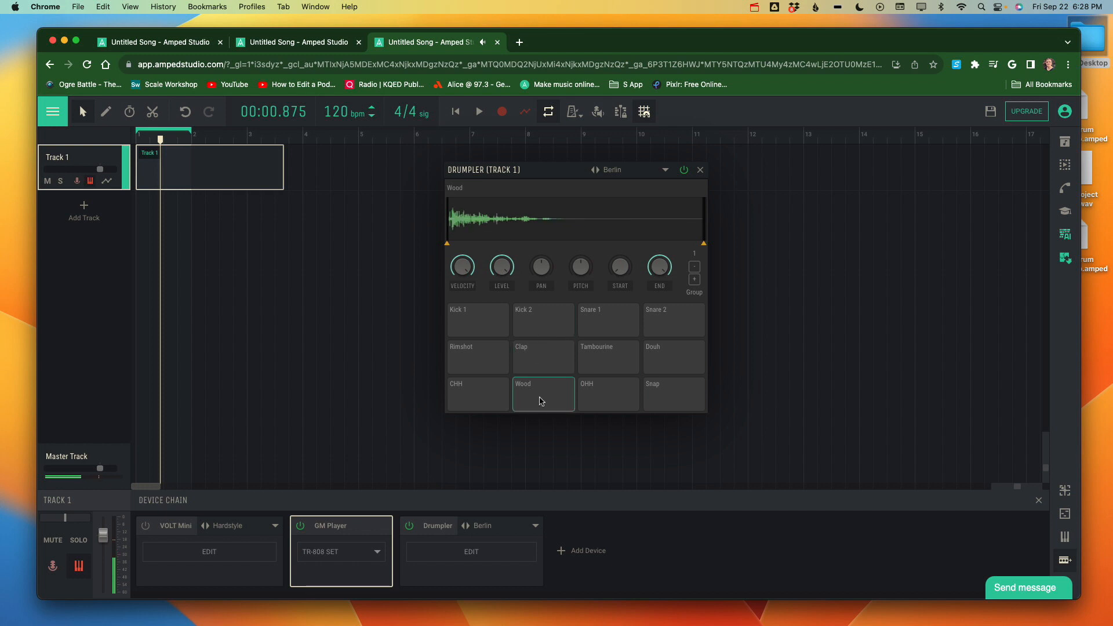
pyautogui.click(701, 169)
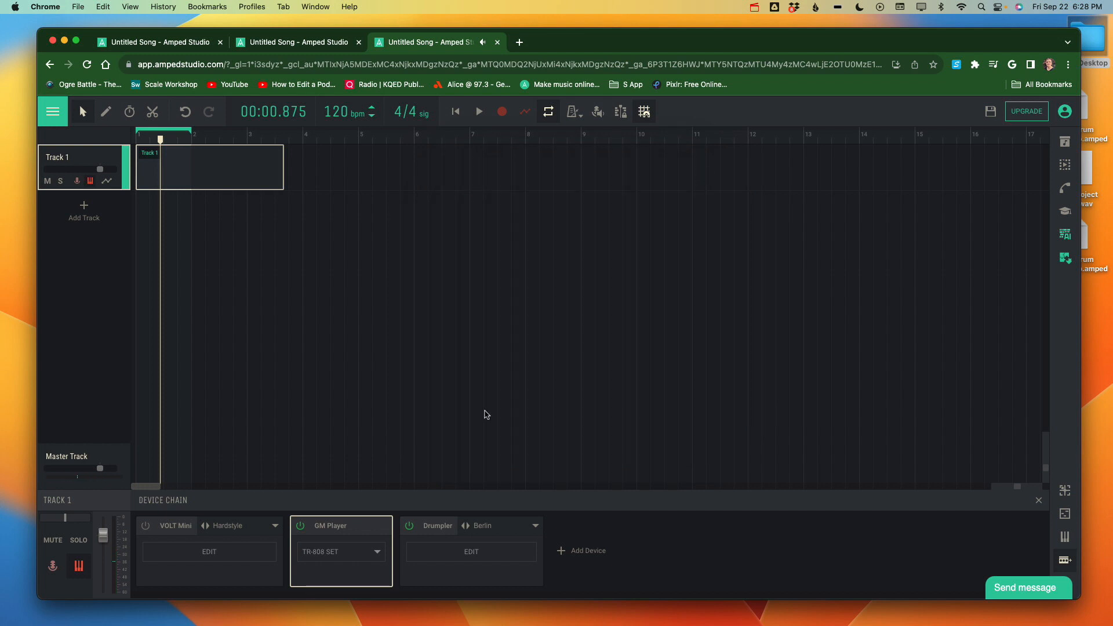
pyautogui.click(410, 526)
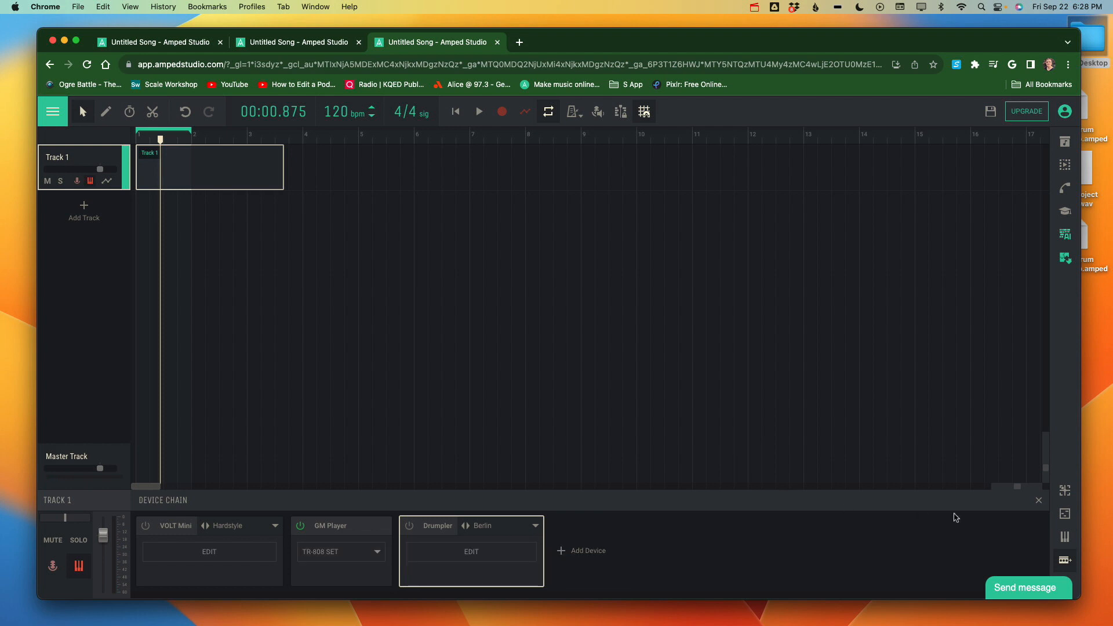
# Open the virtual keyboard and play notes across its whole range to hear the GM Player's TR-808 Set sounds
pyautogui.click(1066, 537)
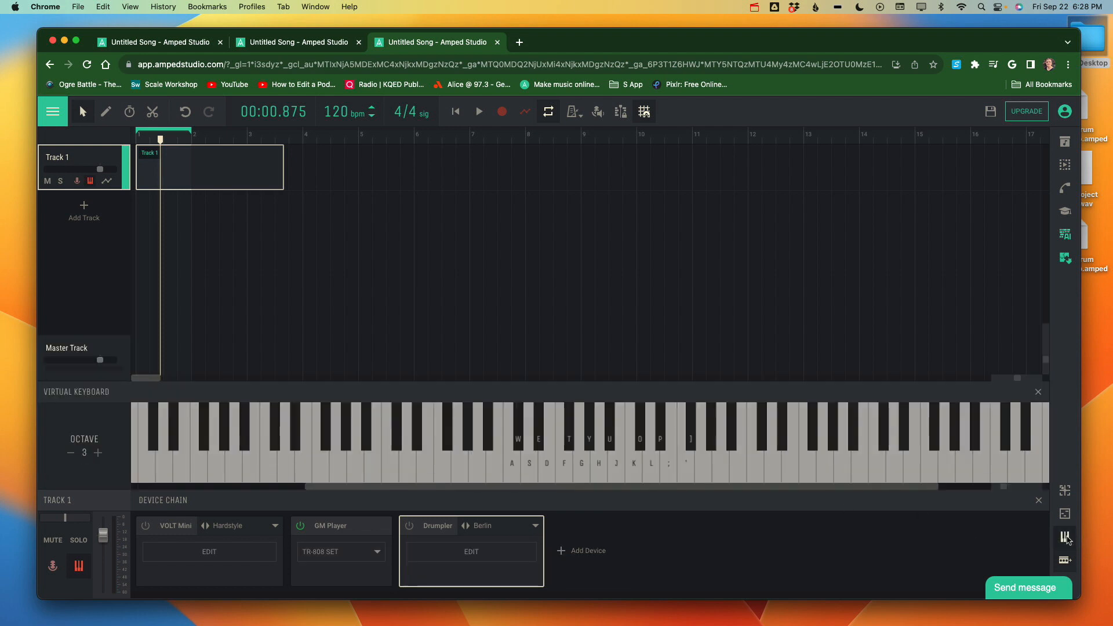
pyautogui.click(518, 468)
pyautogui.click(548, 468)
pyautogui.click(633, 468)
pyautogui.click(704, 467)
pyautogui.click(798, 468)
pyautogui.click(461, 461)
pyautogui.click(392, 457)
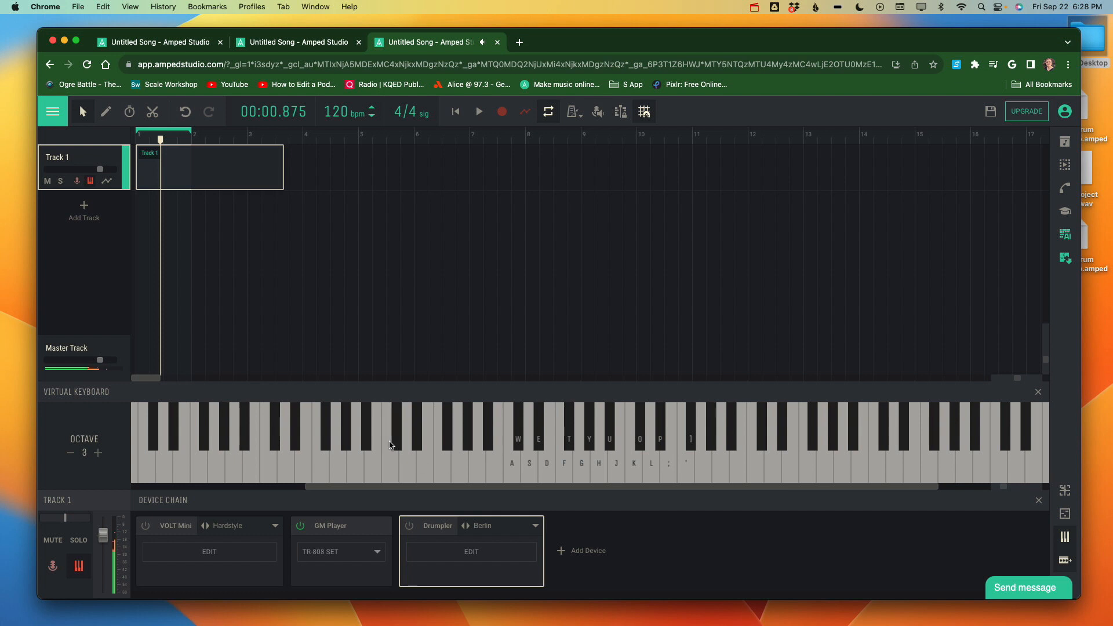
pyautogui.click(478, 444)
pyautogui.click(529, 442)
pyautogui.click(563, 440)
pyautogui.click(582, 441)
pyautogui.click(618, 441)
pyautogui.click(661, 438)
pyautogui.click(619, 446)
pyautogui.click(599, 458)
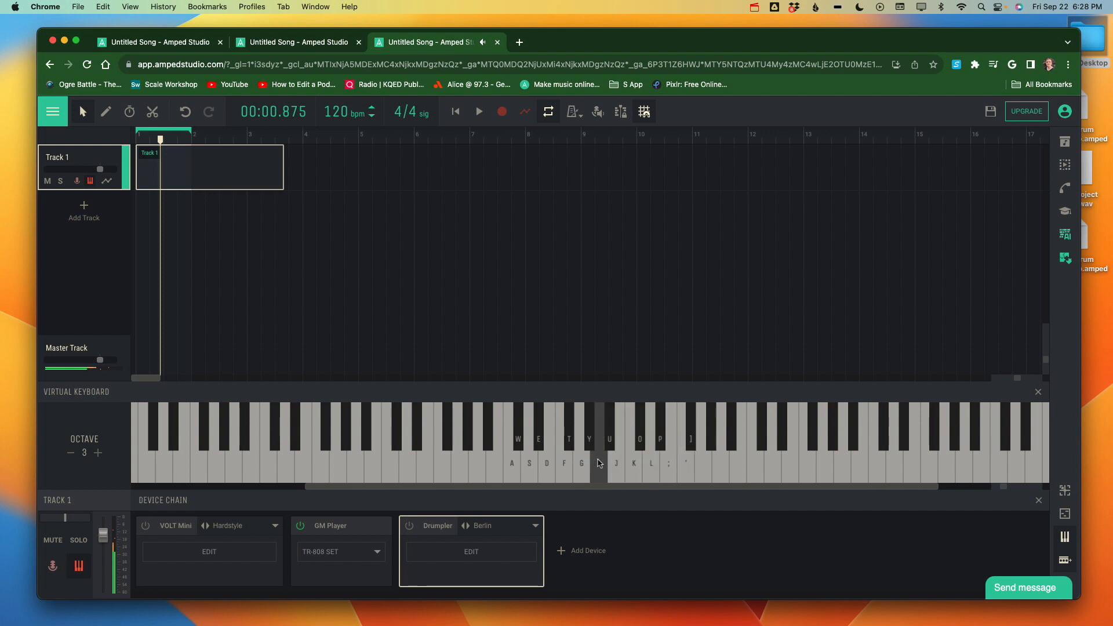
pyautogui.click(582, 455)
pyautogui.click(496, 442)
pyautogui.click(408, 435)
pyautogui.click(373, 441)
pyautogui.click(338, 432)
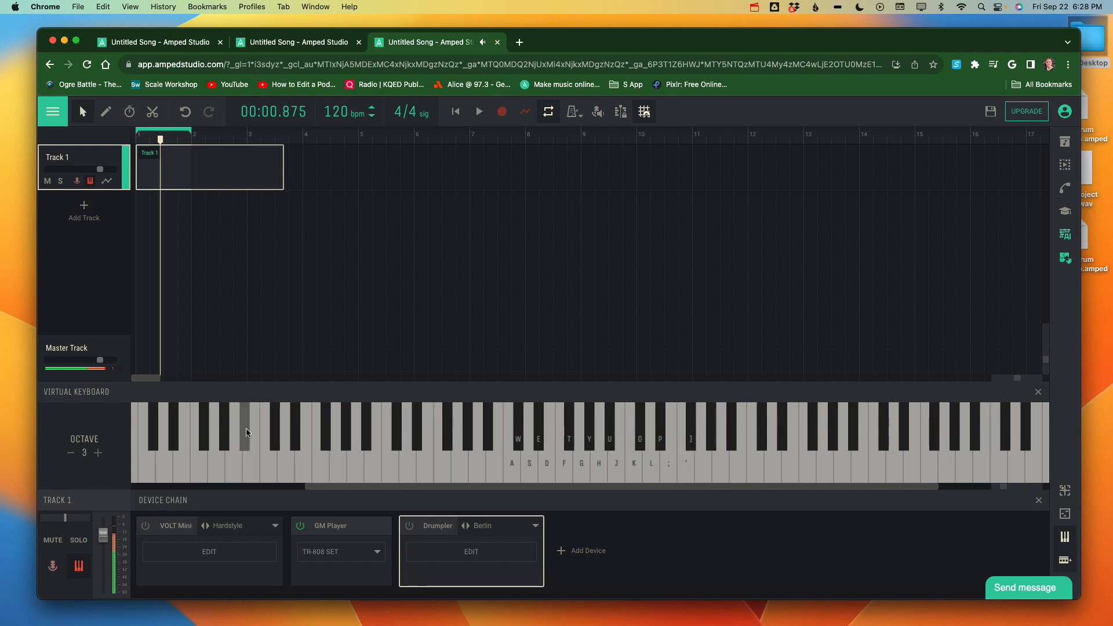
pyautogui.click(203, 432)
pyautogui.click(164, 441)
pyautogui.click(154, 432)
pyautogui.click(269, 444)
pyautogui.click(373, 443)
pyautogui.click(390, 443)
pyautogui.click(547, 443)
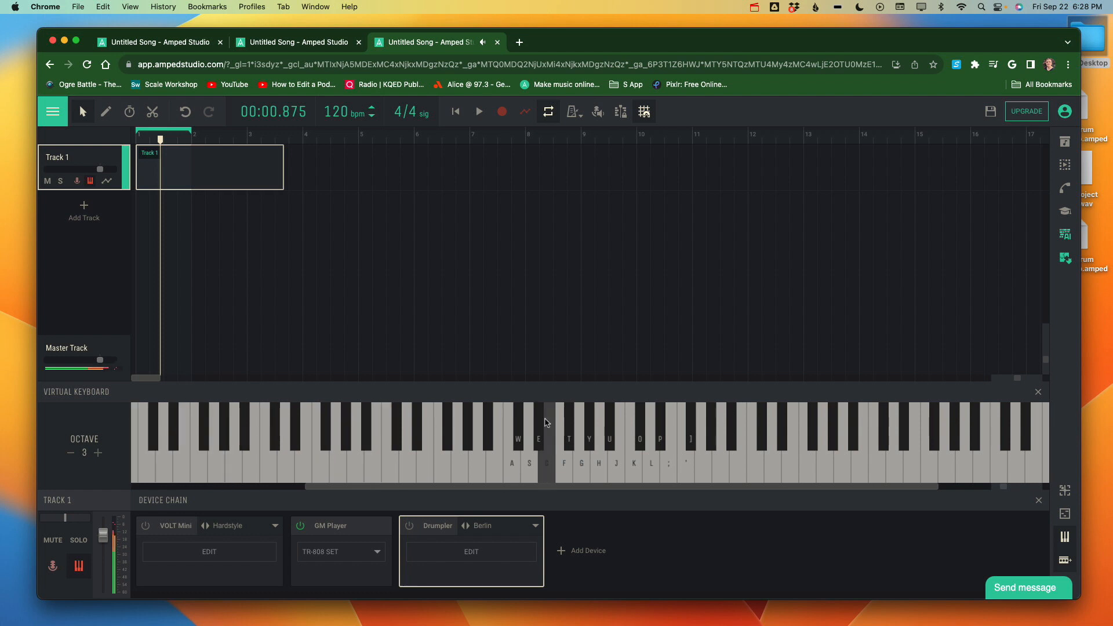
pyautogui.click(704, 444)
pyautogui.click(813, 429)
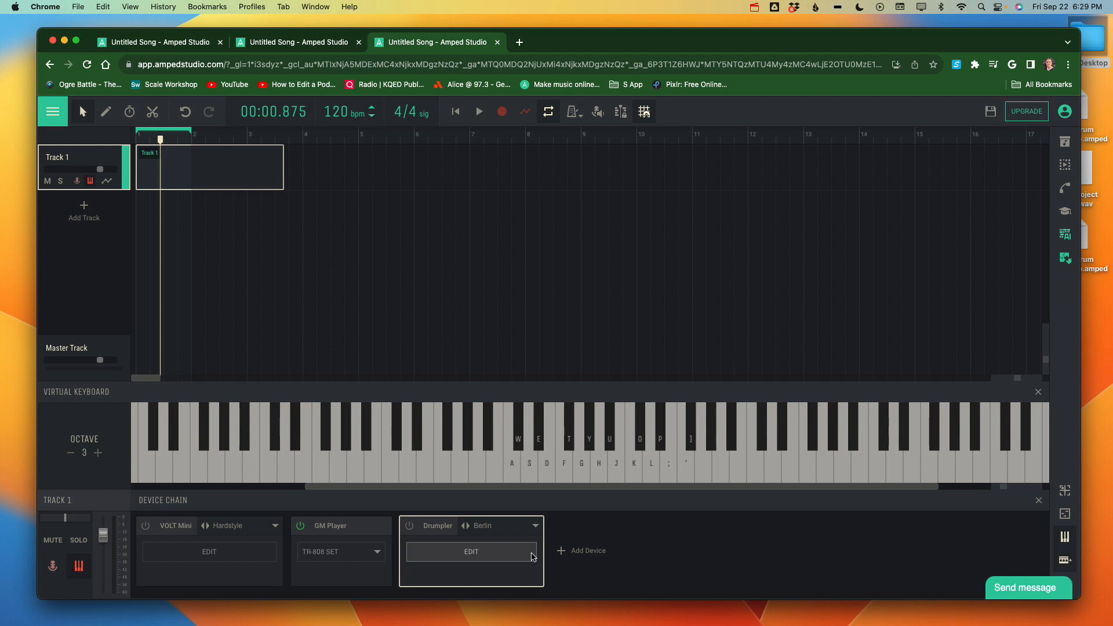
# Switch off the GM Player and go to the 84 bpm project containing the drum pattern
pyautogui.click(302, 529)
pyautogui.click(302, 530)
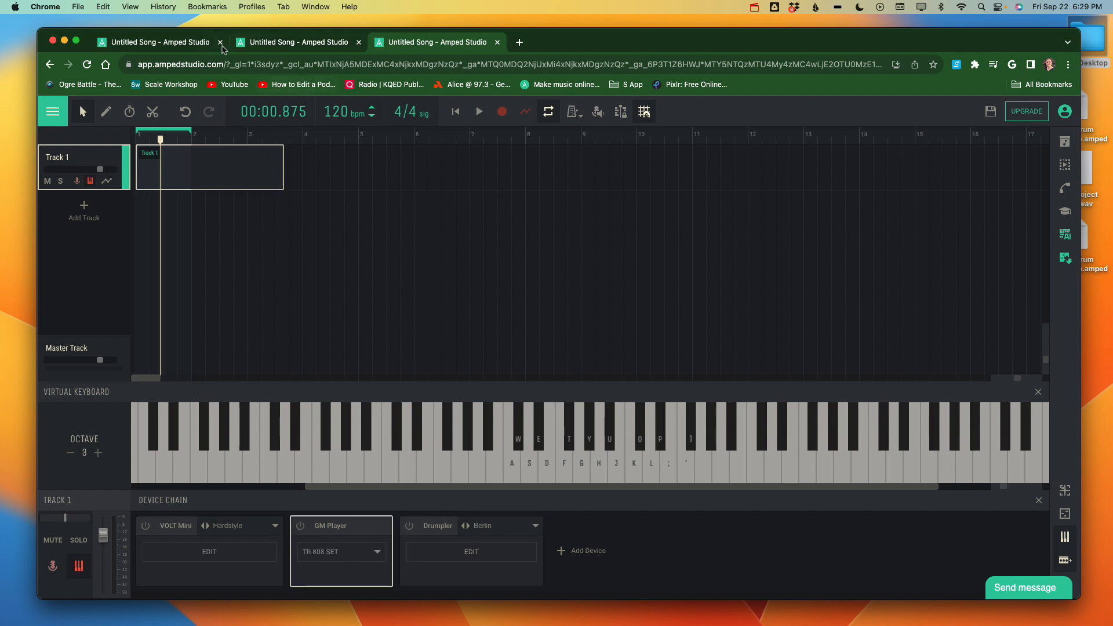
pyautogui.click(197, 45)
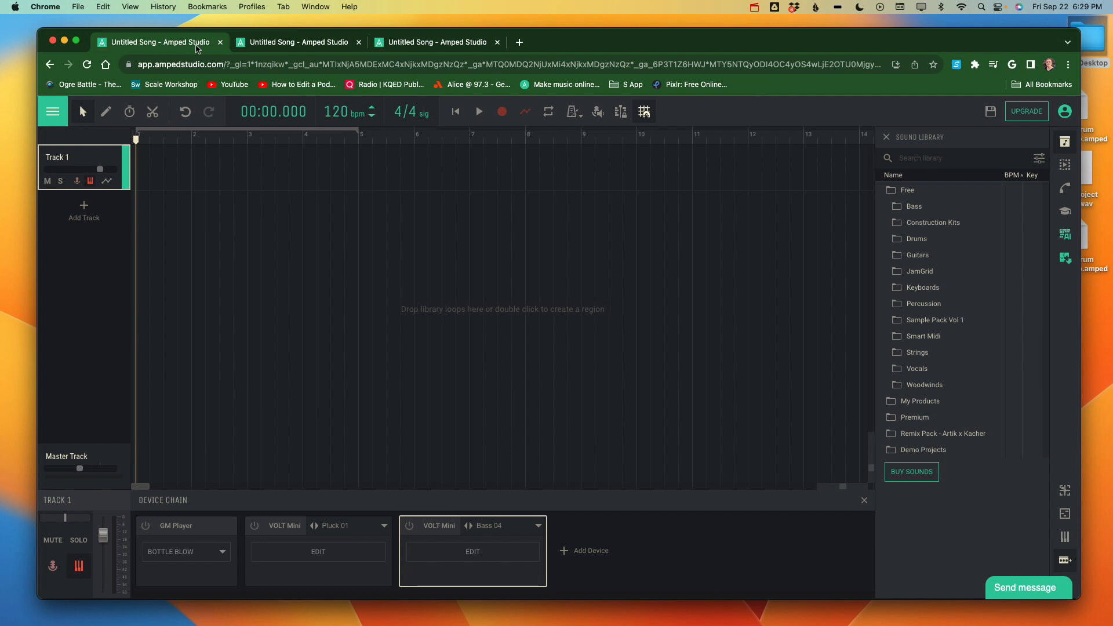
pyautogui.click(271, 46)
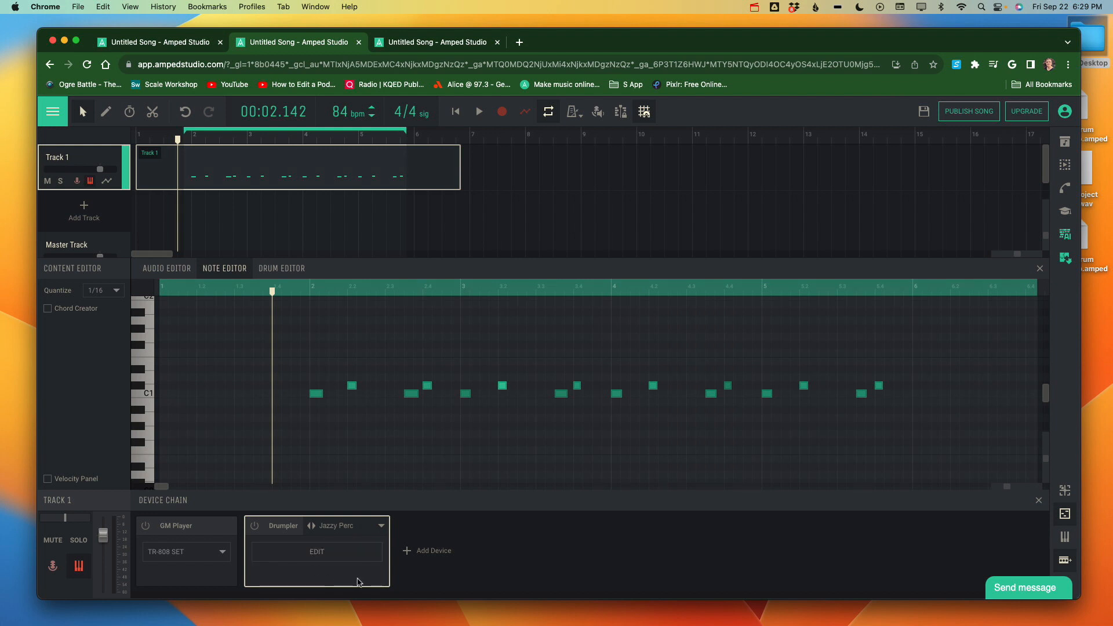
# Delete the Drumpler from Track 1, and switch on the GM Player to play the drum pattern with its TR-808 Set
pyautogui.press('Delete')
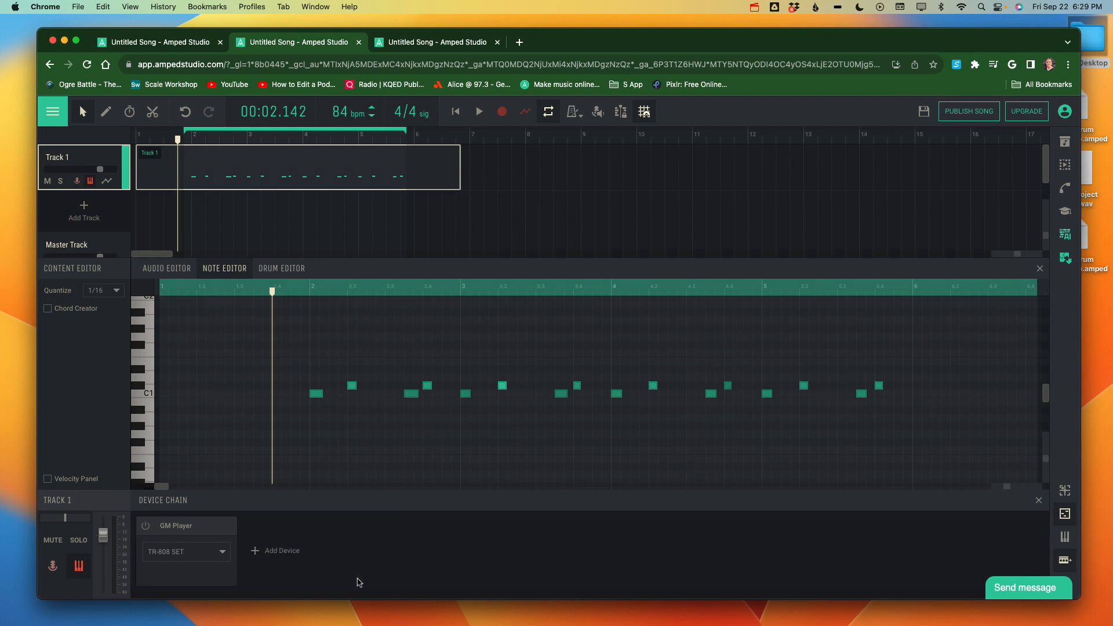
pyautogui.click(151, 531)
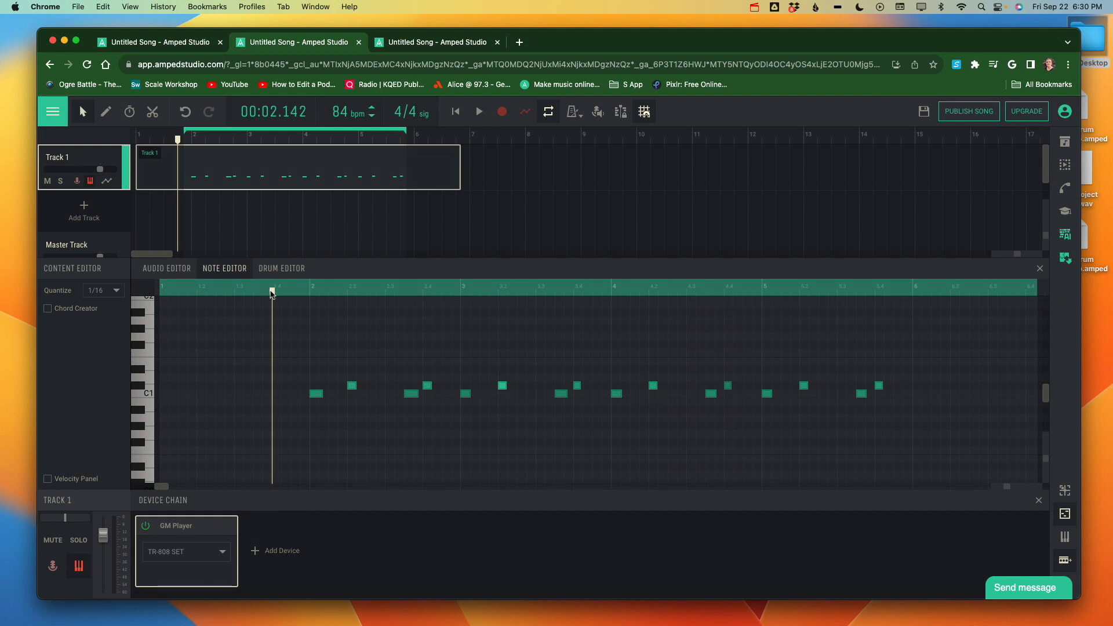
pyautogui.press('space')
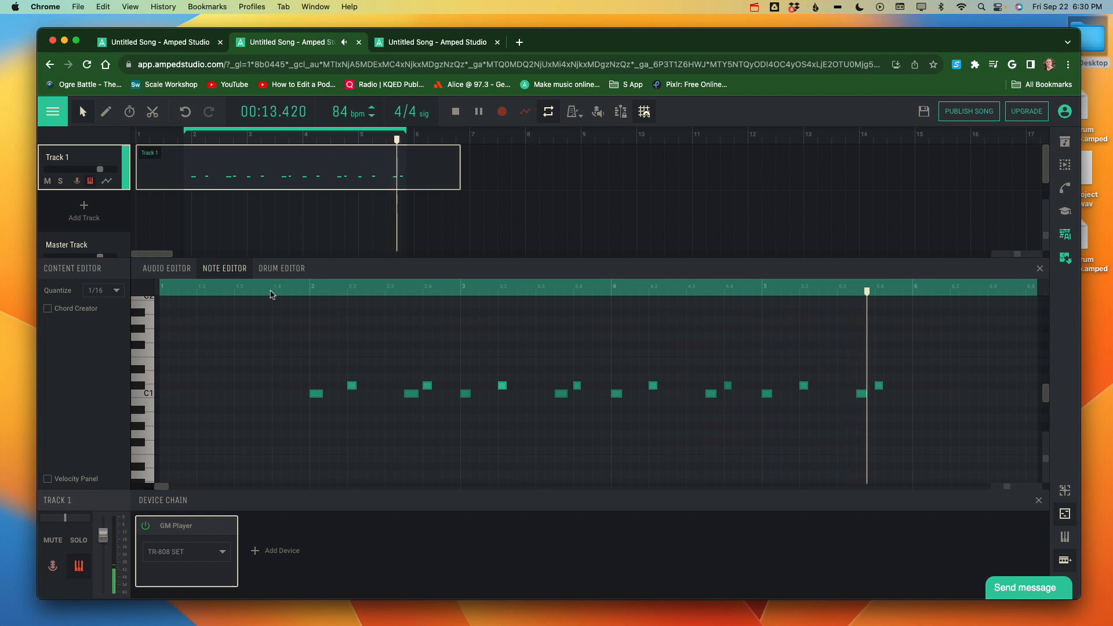
pyautogui.click(272, 292)
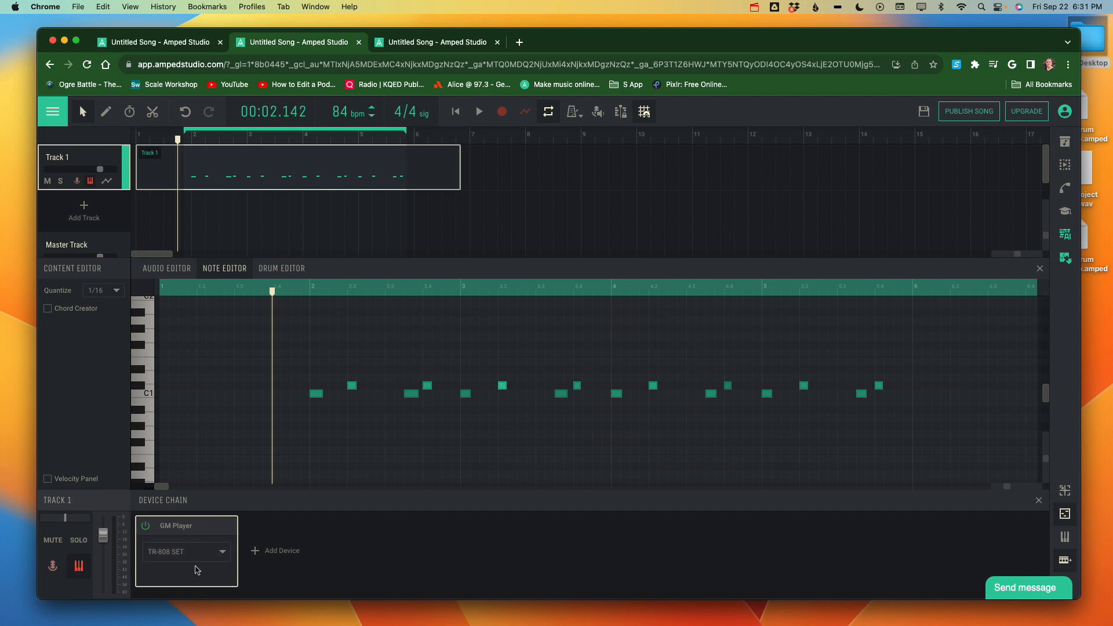
# Add a VOLT Mini after the GM Player on Track 1 and close its editor
pyautogui.click(255, 552)
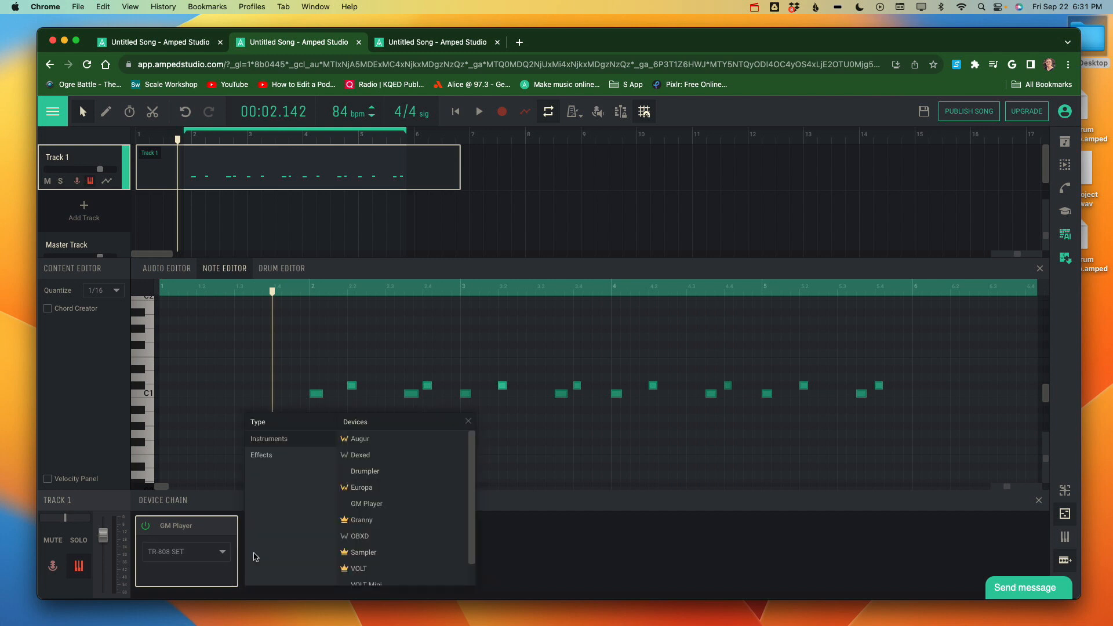
pyautogui.scroll(-2, 375, 540)
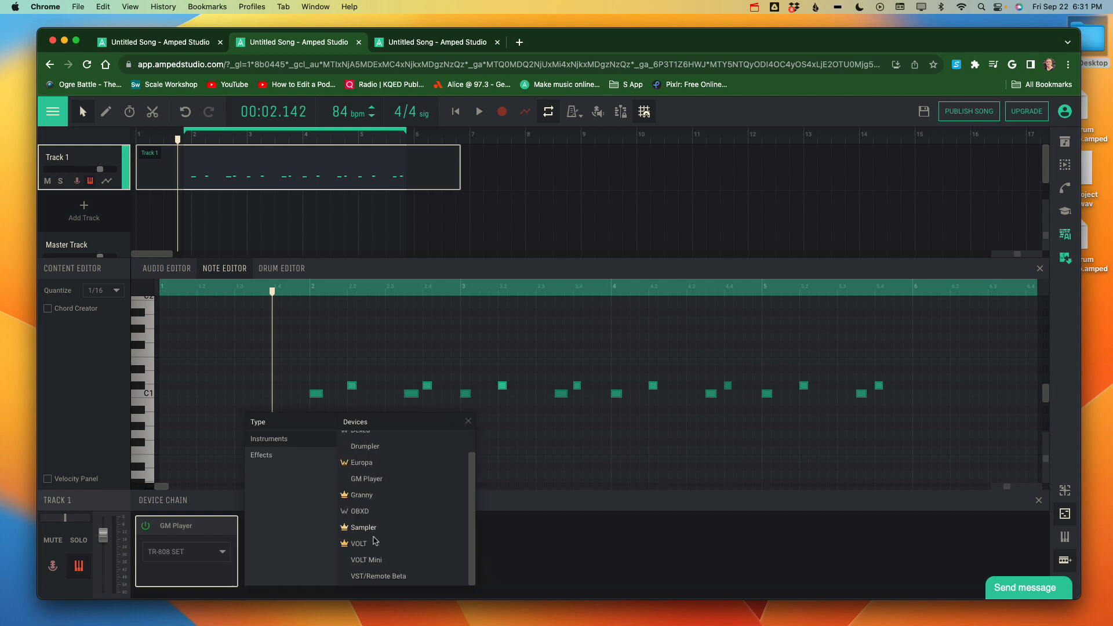
pyautogui.click(369, 560)
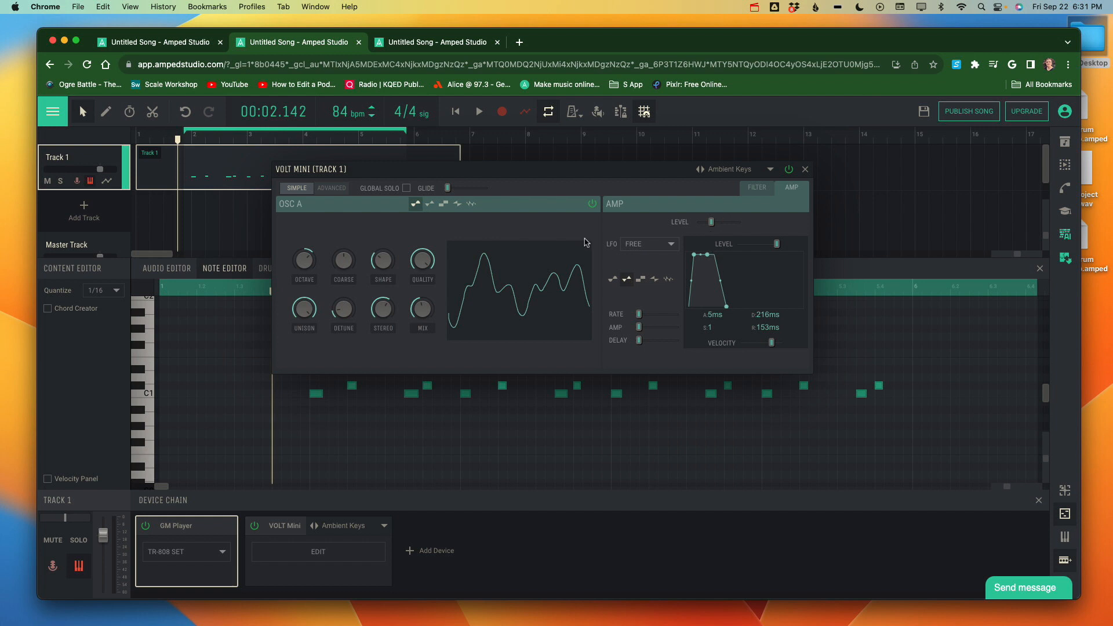
pyautogui.click(806, 169)
# Load the Clean Kick preset into the VOLT Mini and play the drum pattern with it
pyautogui.click(378, 528)
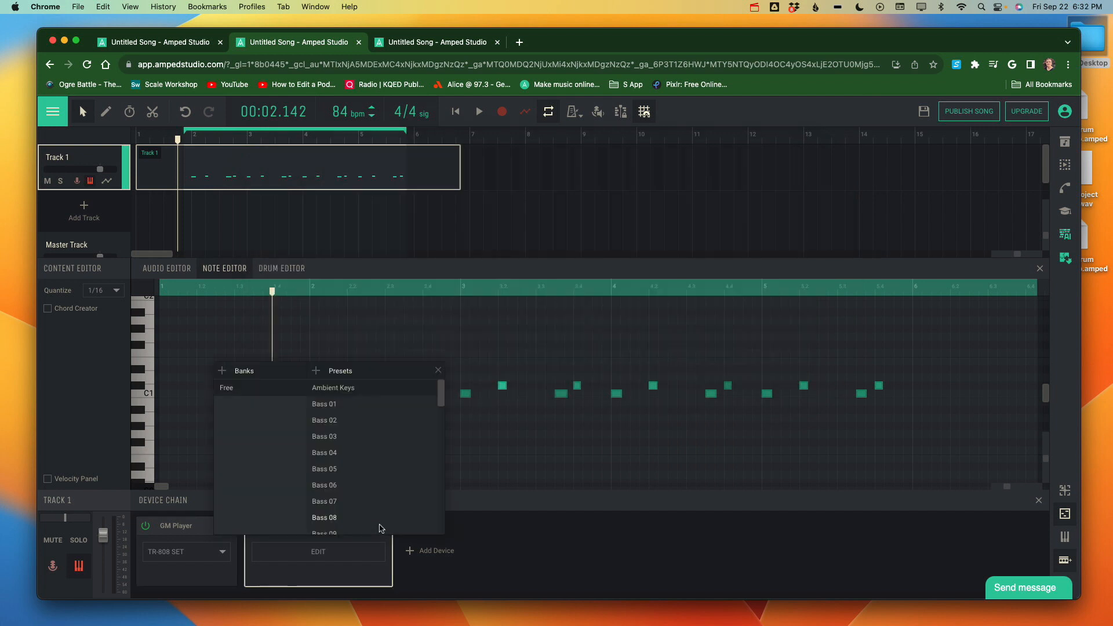
pyautogui.scroll(-5, 374, 463)
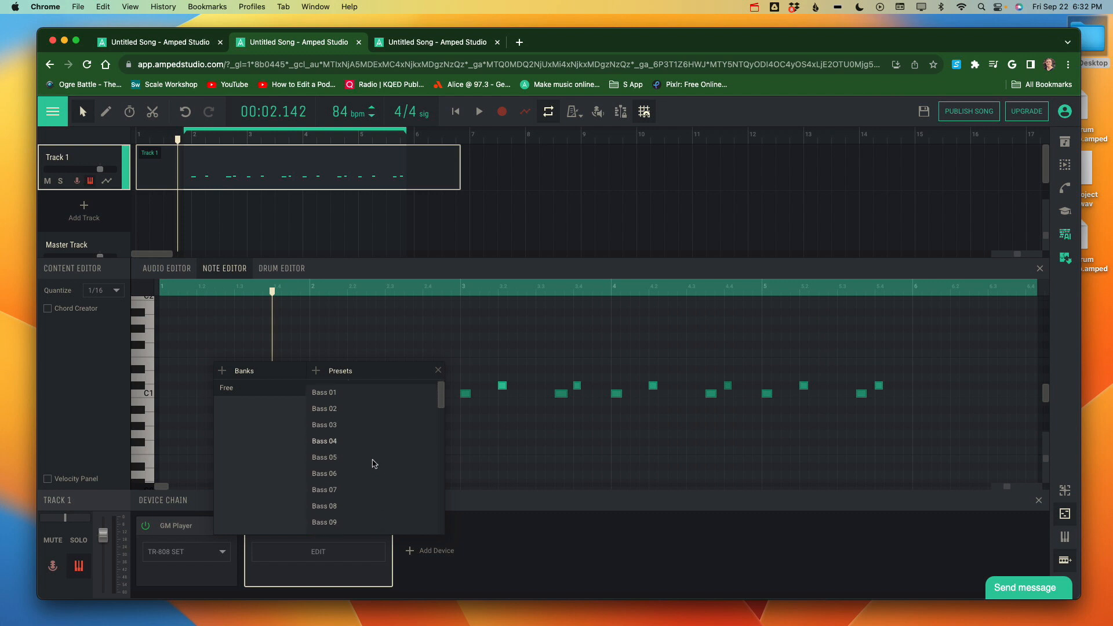
pyautogui.scroll(-4, 374, 464)
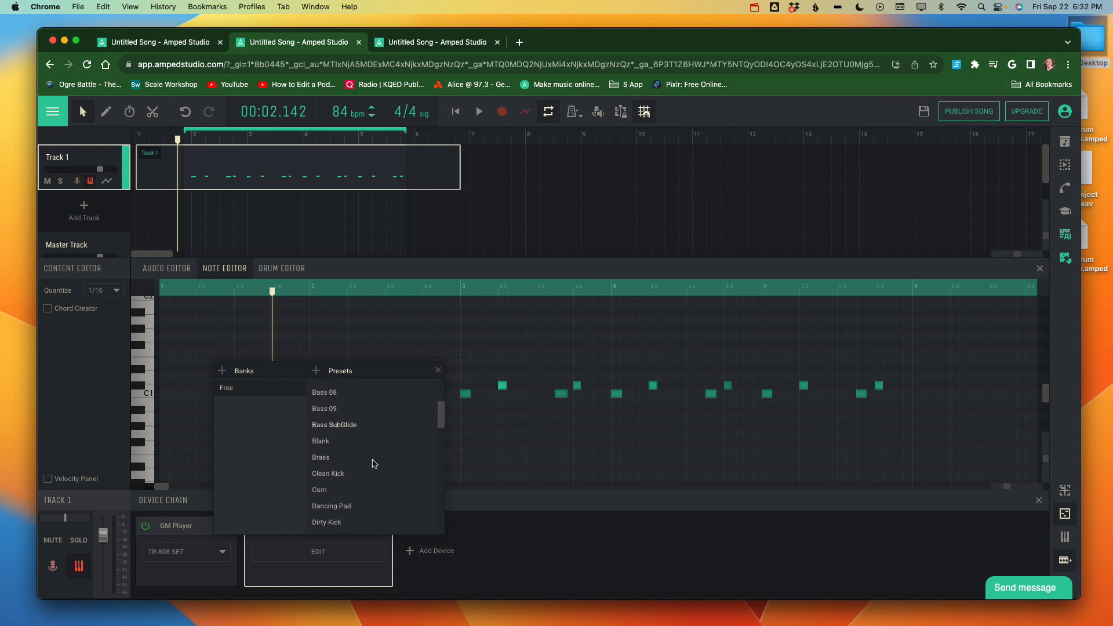
pyautogui.scroll(-1, 374, 464)
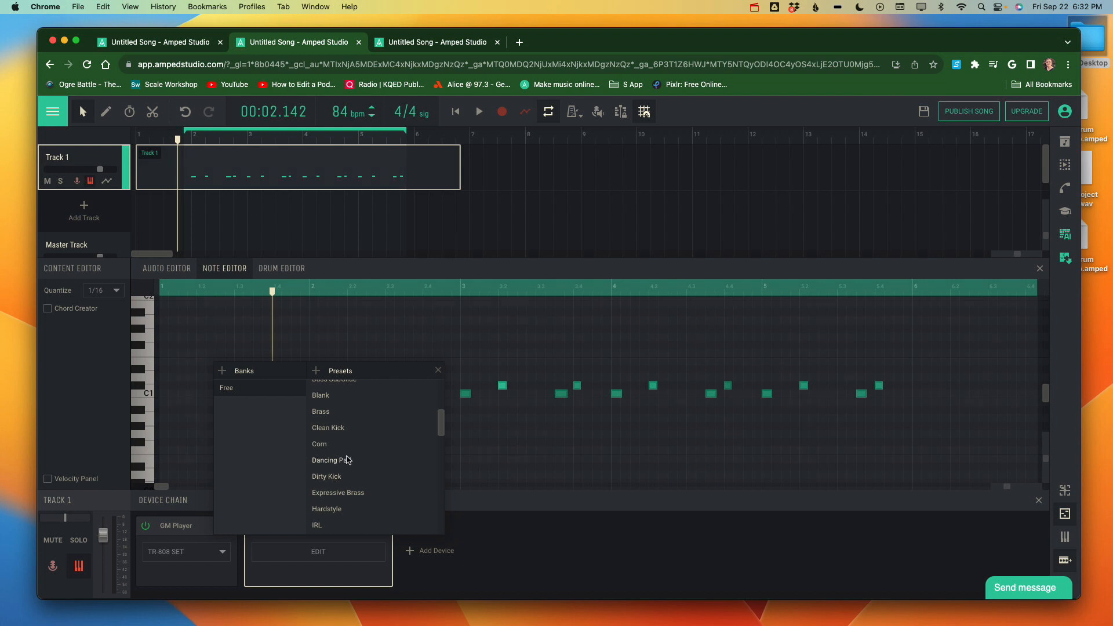
pyautogui.scroll(2, 348, 460)
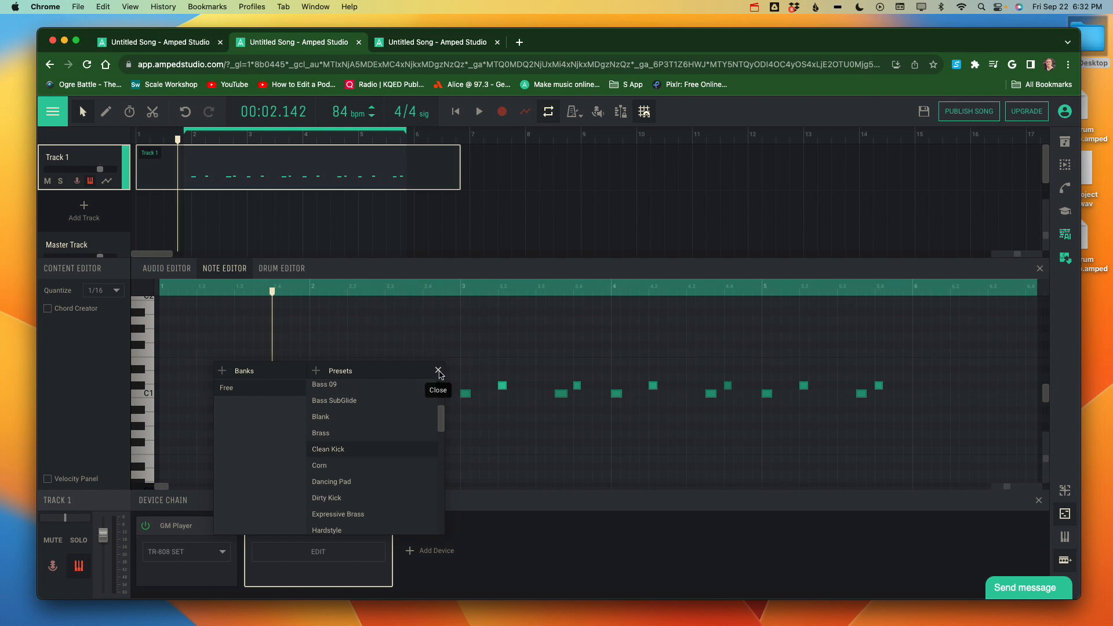
pyautogui.click(438, 371)
pyautogui.press('space')
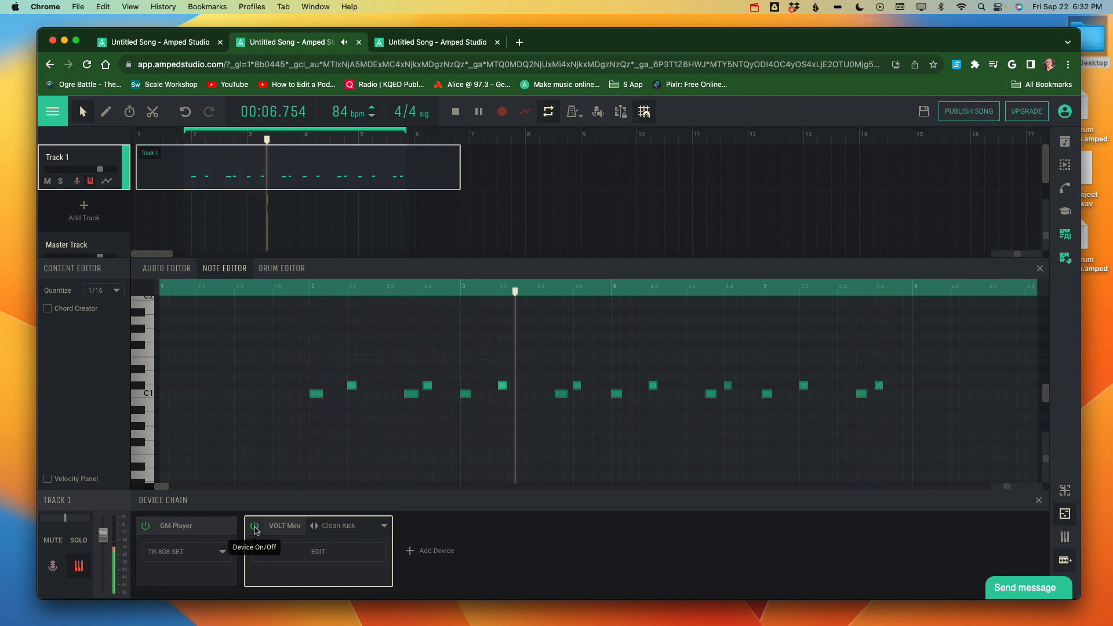
# Raise the VOLT Mini's overall amp level to 1.67 and compare the playing pattern with the device switched off and on
pyautogui.click(308, 554)
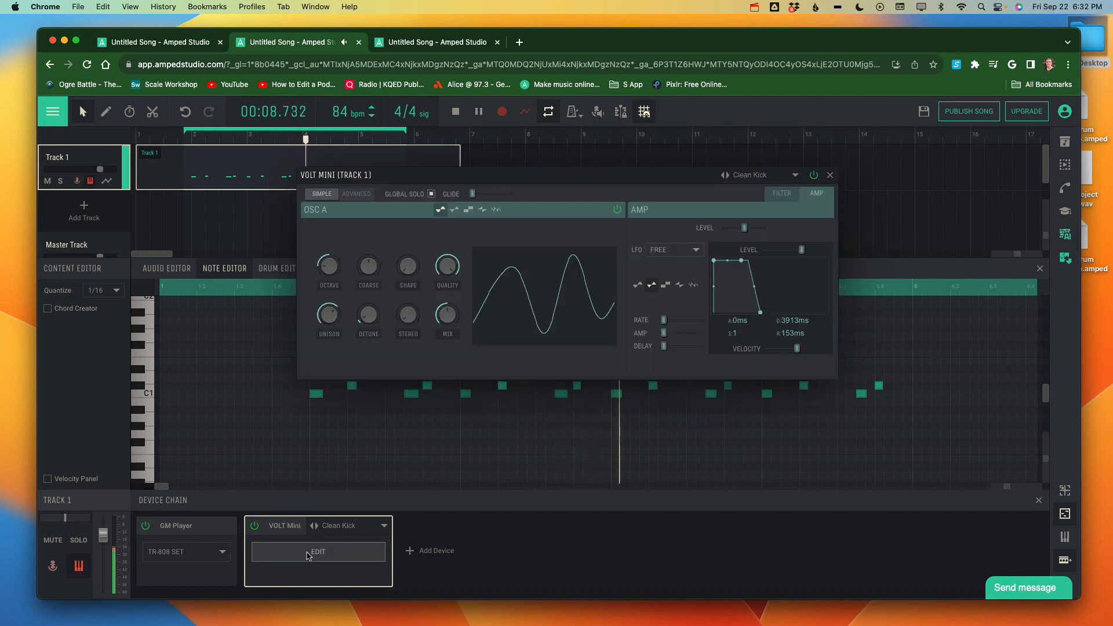
pyautogui.moveTo(447, 315)
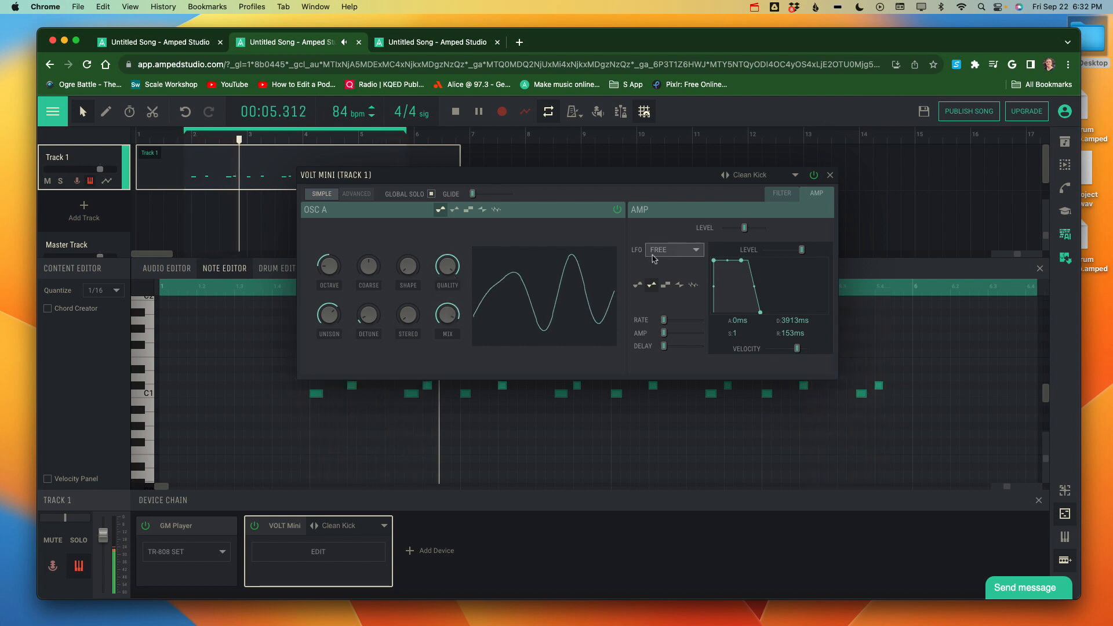
pyautogui.moveTo(745, 230)
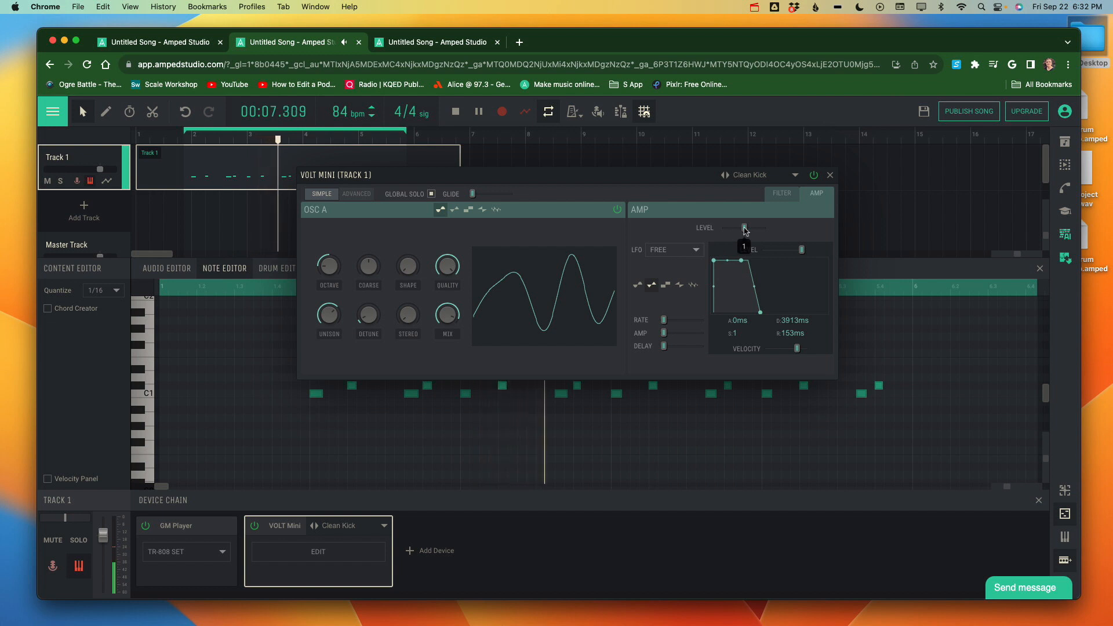
pyautogui.moveTo(746, 229); pyautogui.dragTo(756, 233)
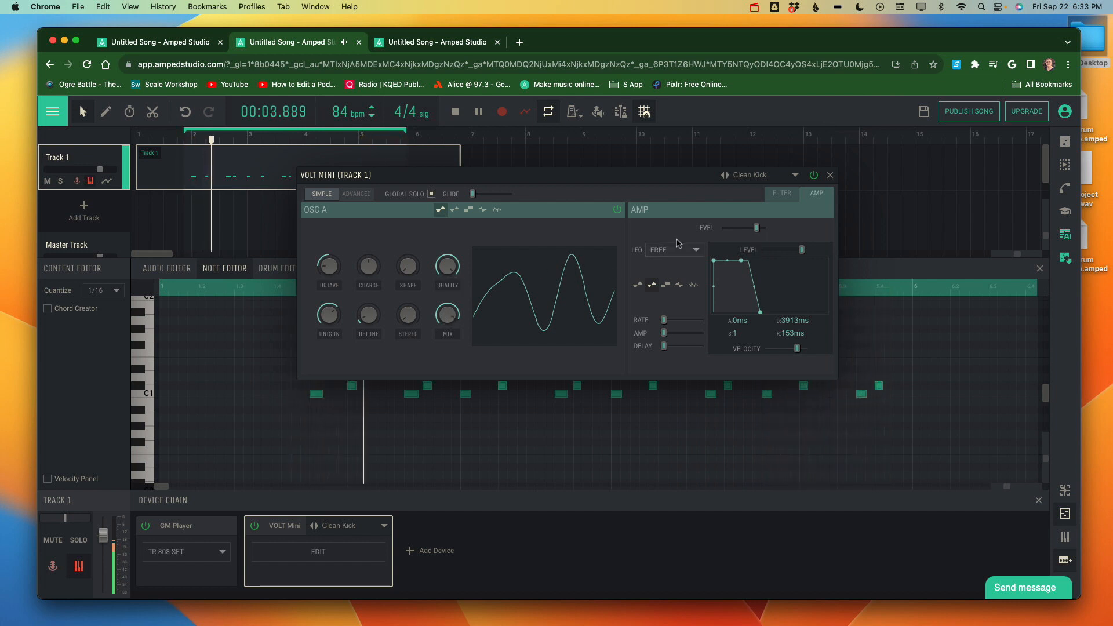
pyautogui.moveTo(760, 232)
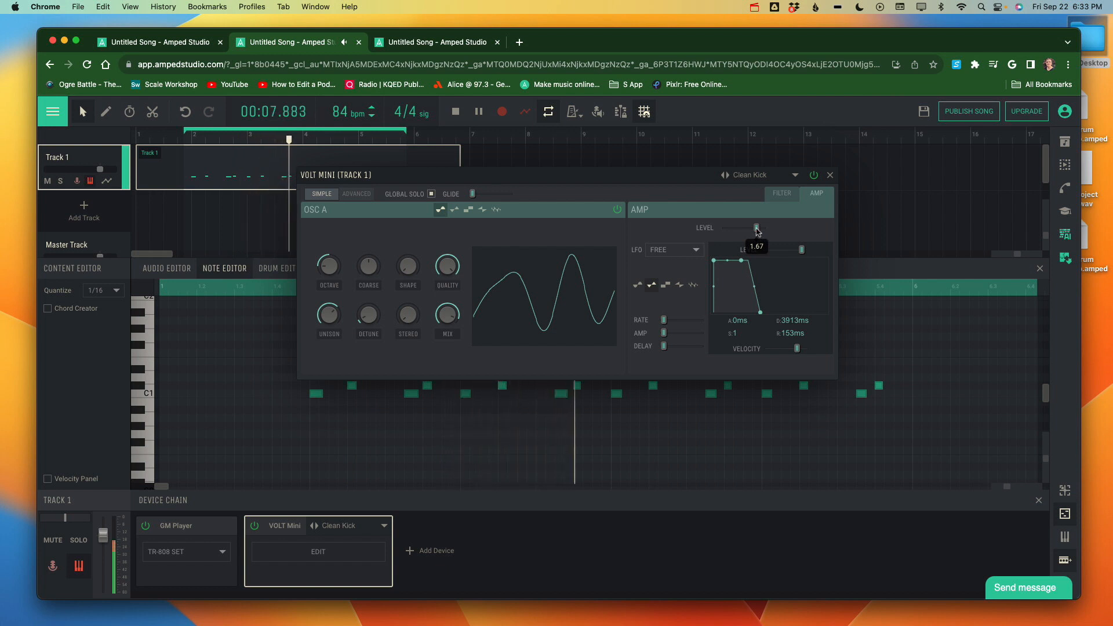
pyautogui.click(813, 175)
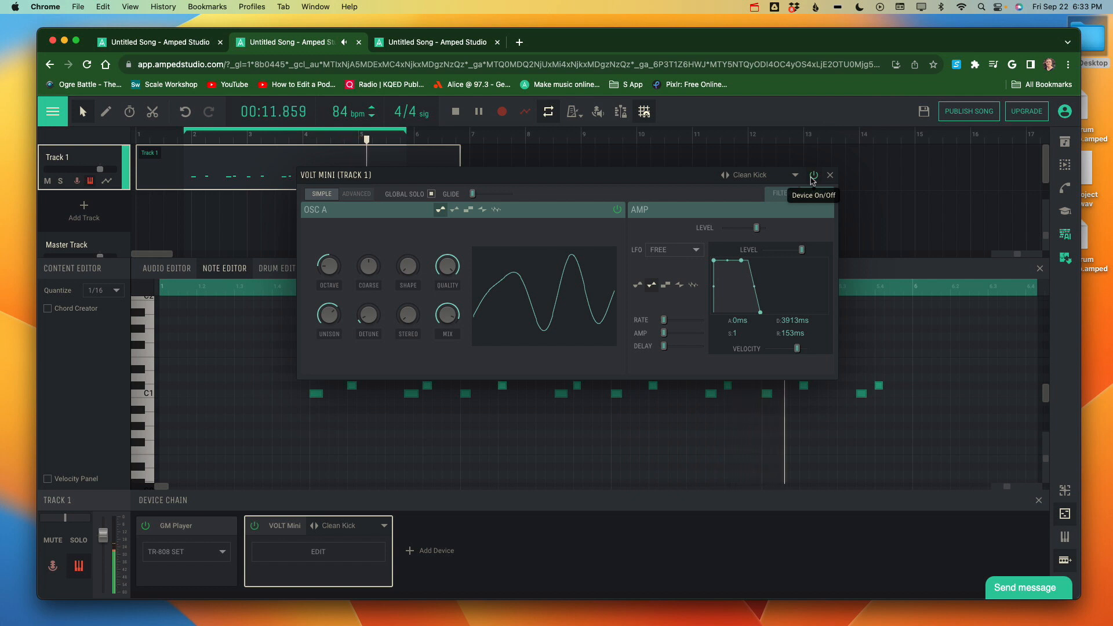
pyautogui.click(814, 175)
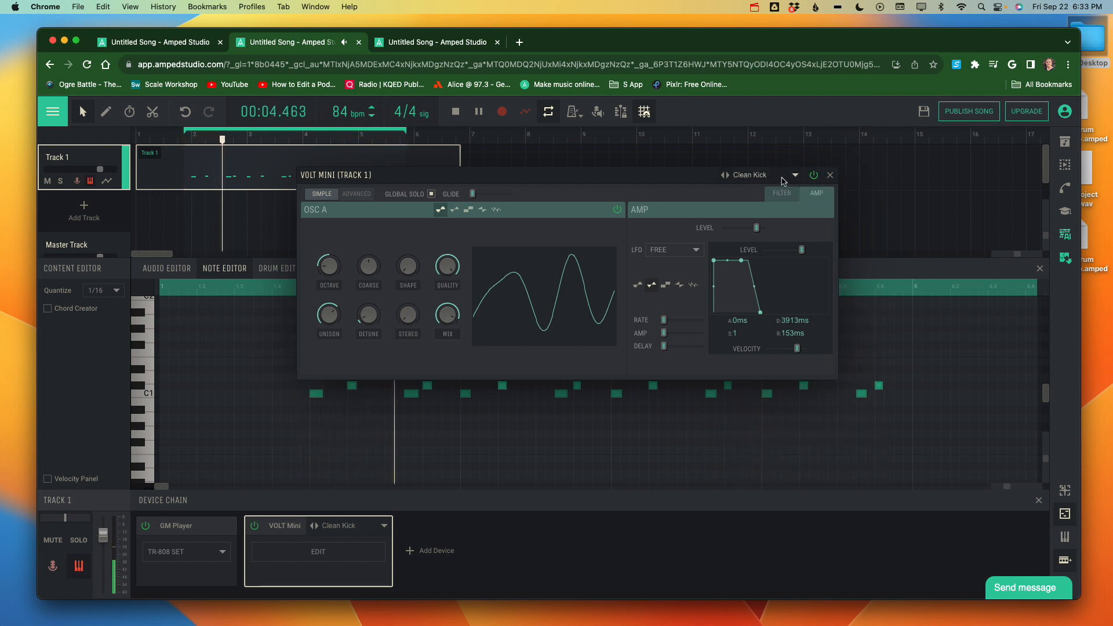
# Switch the VOLT Mini to the Dirty Kick preset, lower its overall amp level to about 0.57, and close its editor
pyautogui.click(783, 180)
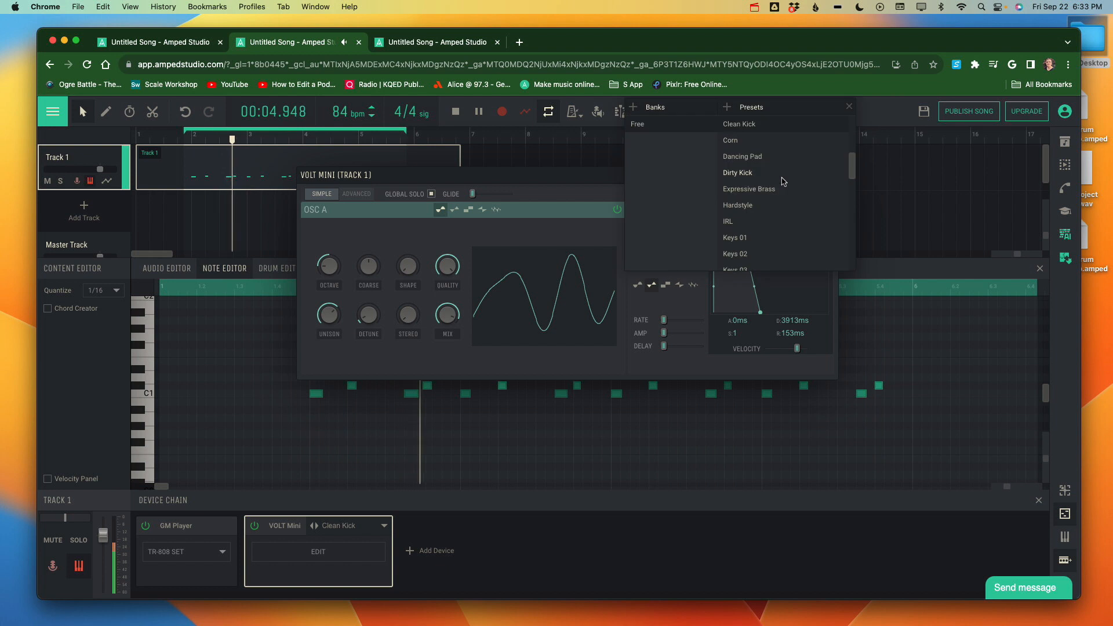
pyautogui.click(747, 174)
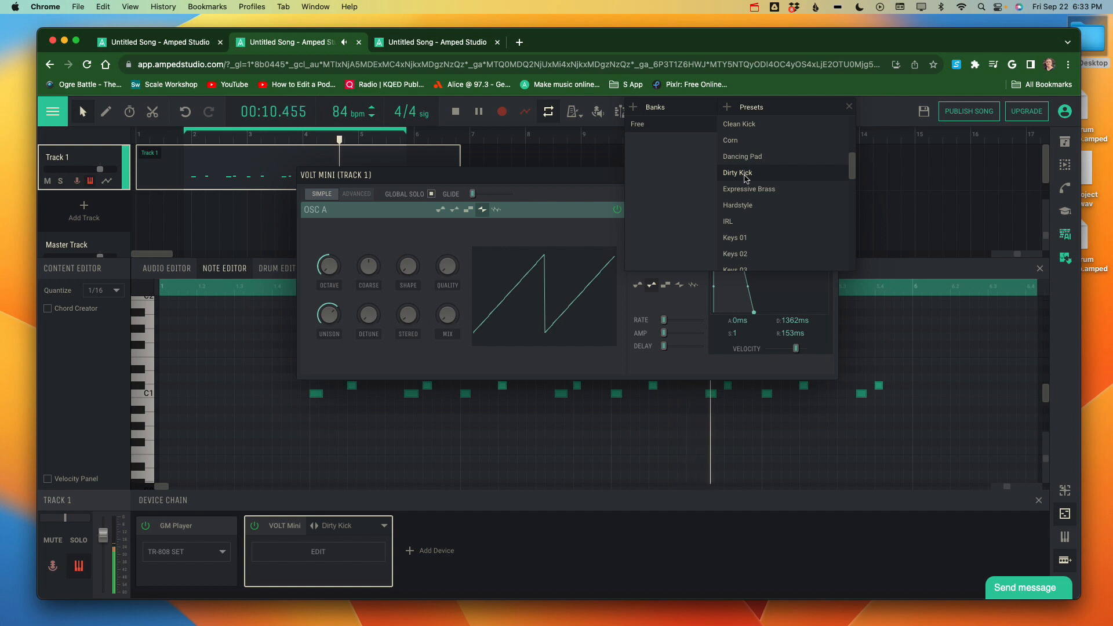
pyautogui.click(849, 106)
pyautogui.moveTo(767, 232); pyautogui.dragTo(736, 235)
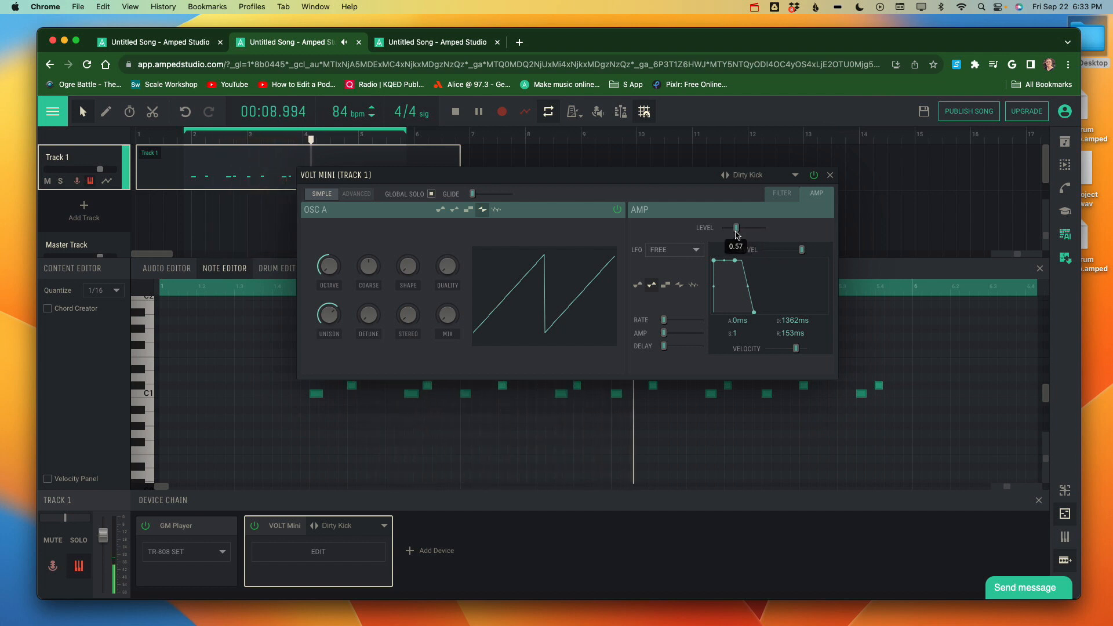
pyautogui.moveTo(735, 235); pyautogui.dragTo(735, 234)
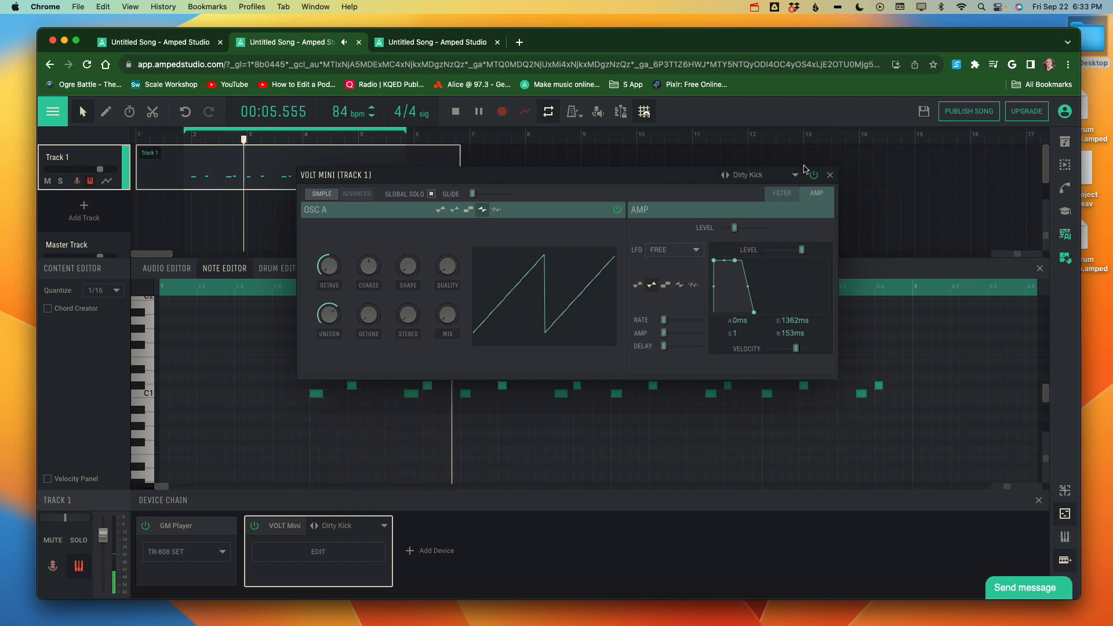
pyautogui.click(829, 175)
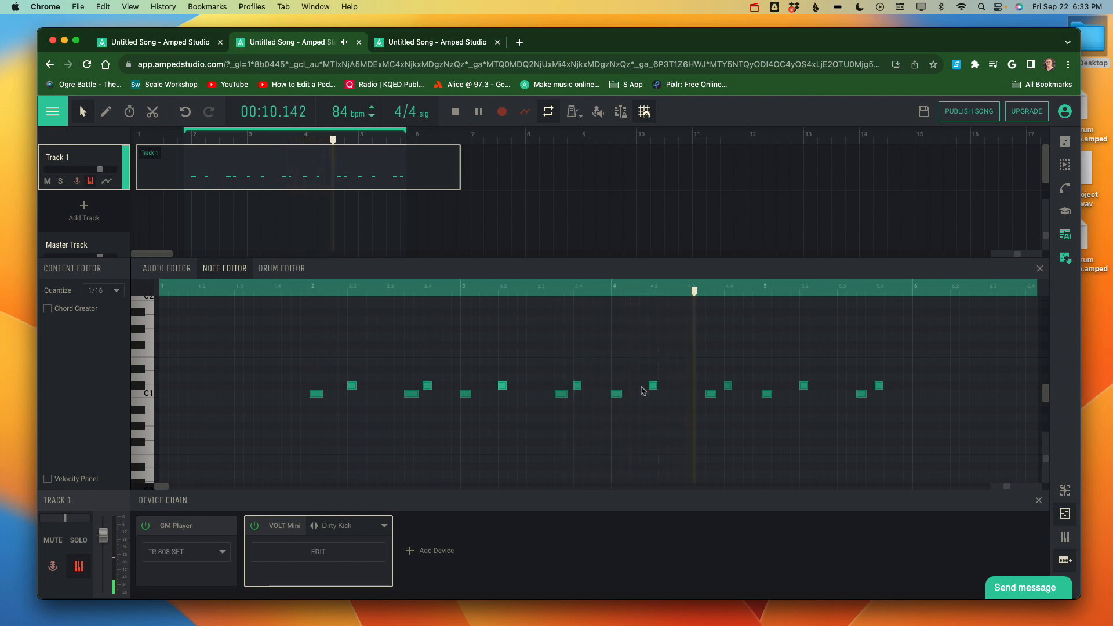
# Reopen the VOLT Mini editor and try the Corn preset on the playing drum pattern
pyautogui.click(344, 559)
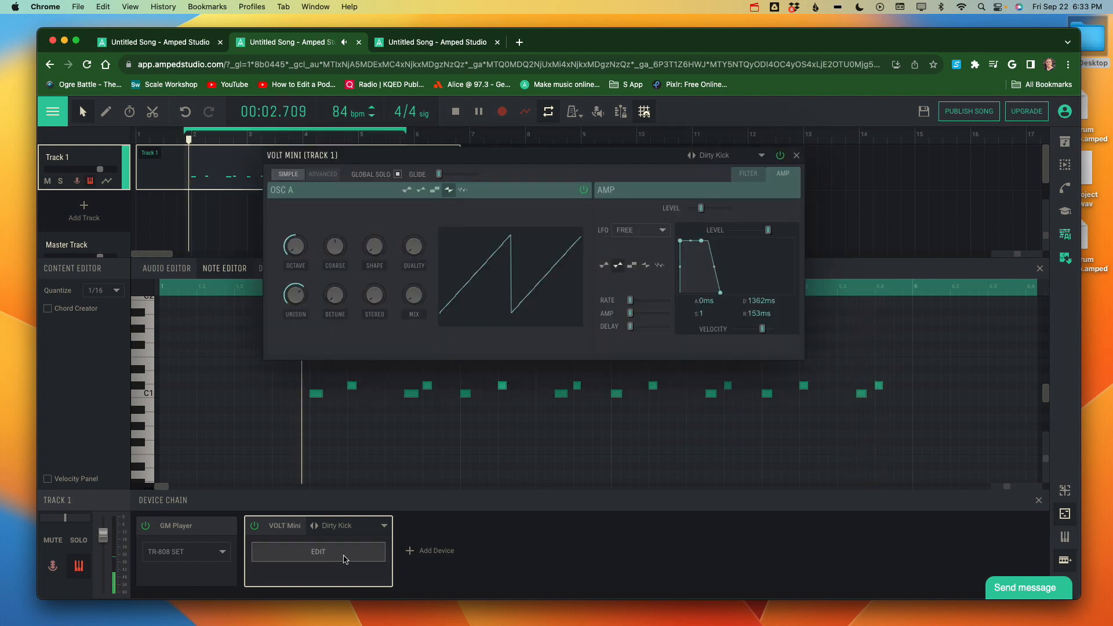
pyautogui.click(741, 160)
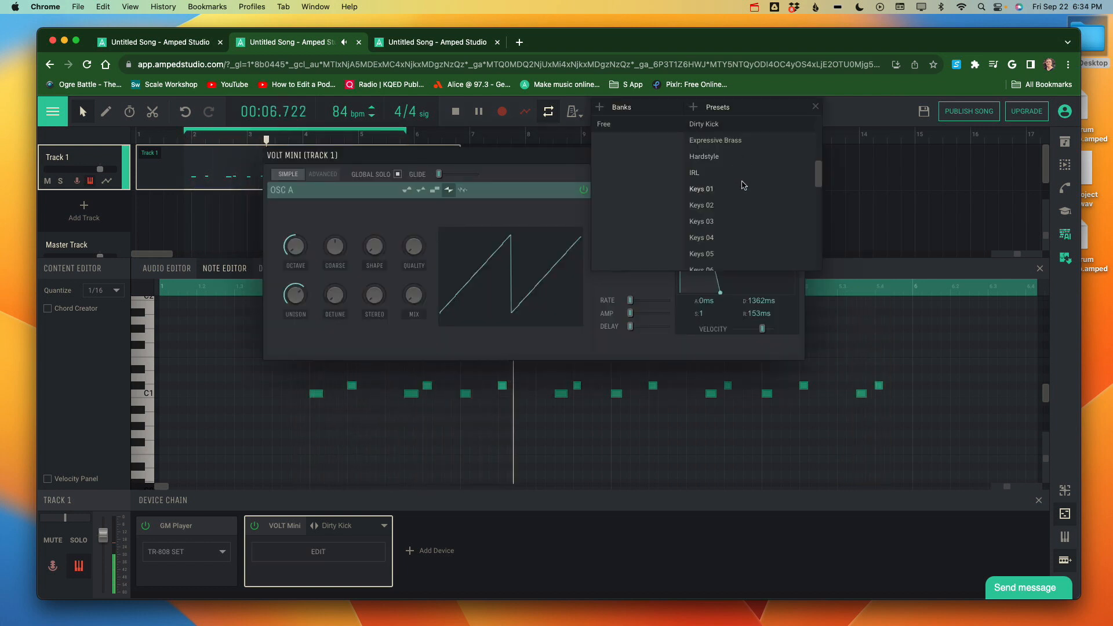
pyautogui.scroll(2, 743, 183)
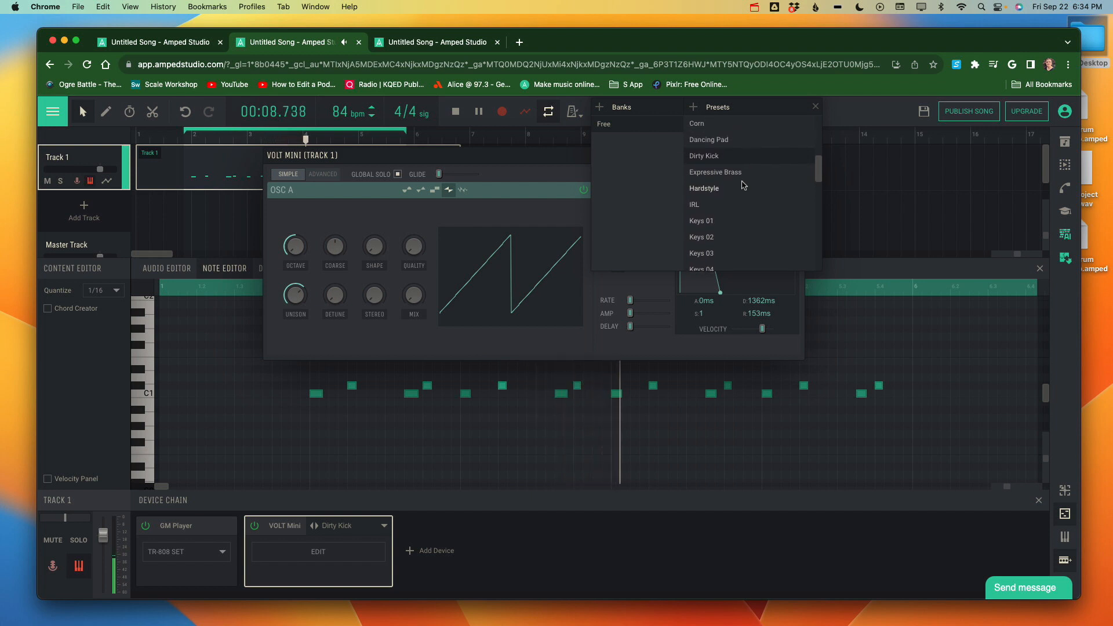
pyautogui.scroll(1, 741, 184)
pyautogui.click(697, 145)
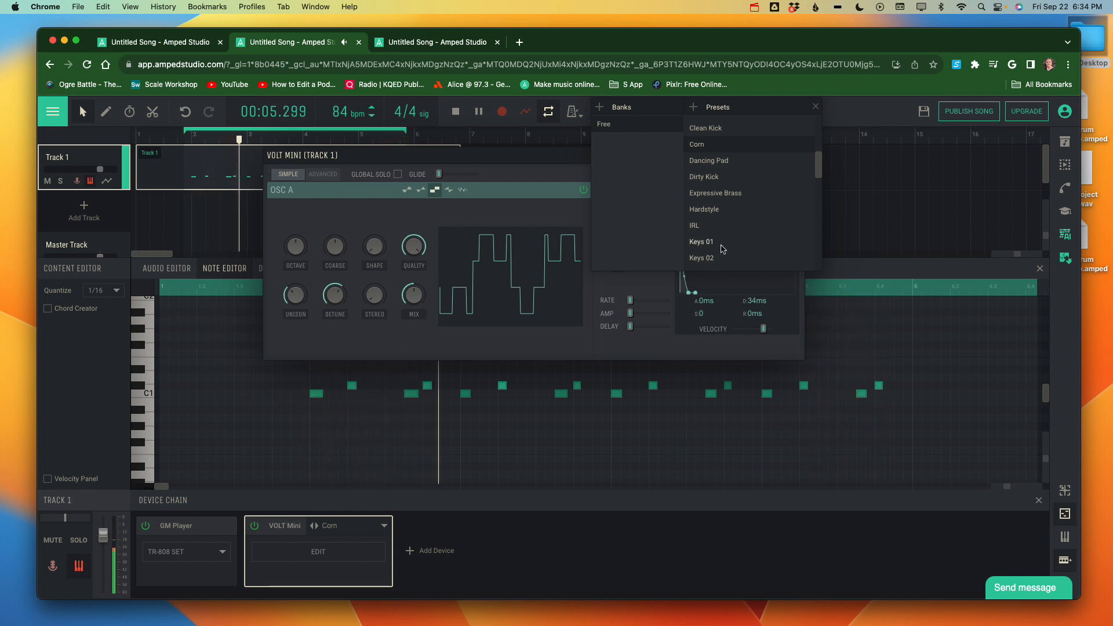
# Load the Brass preset into the VOLT Mini, listen to the pattern, then close its editor and stop playback
pyautogui.scroll(2, 719, 249)
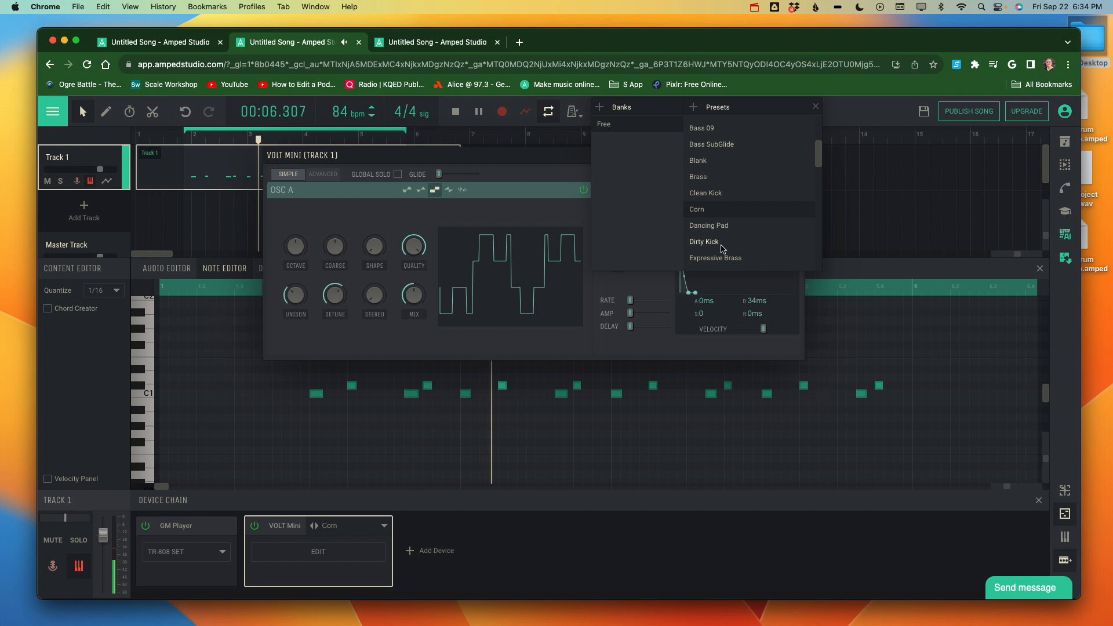
pyautogui.click(700, 180)
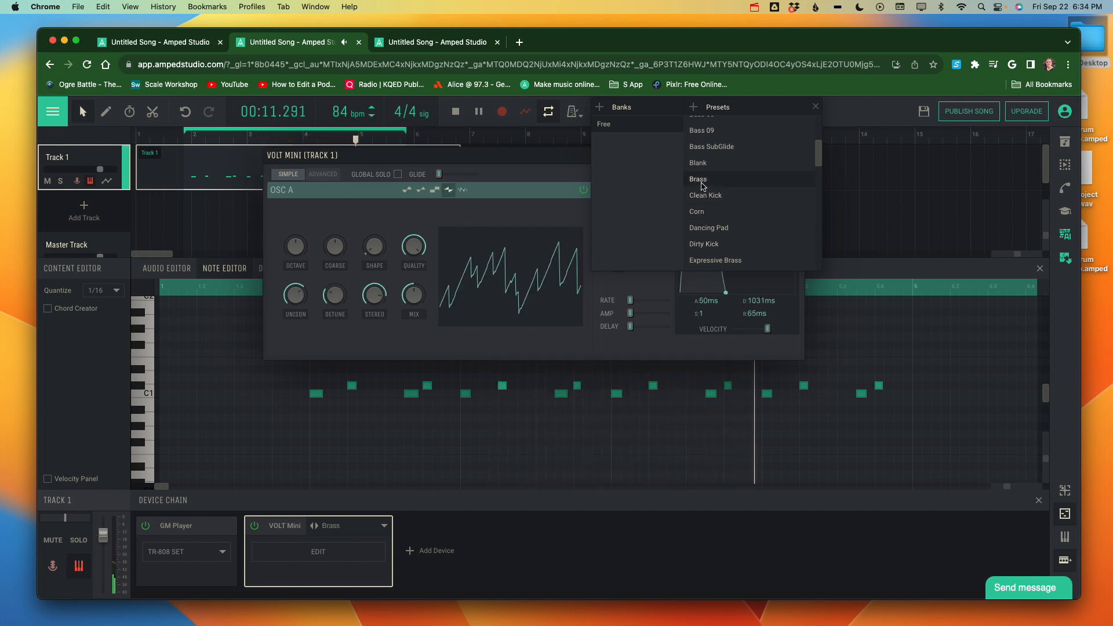
pyautogui.click(816, 107)
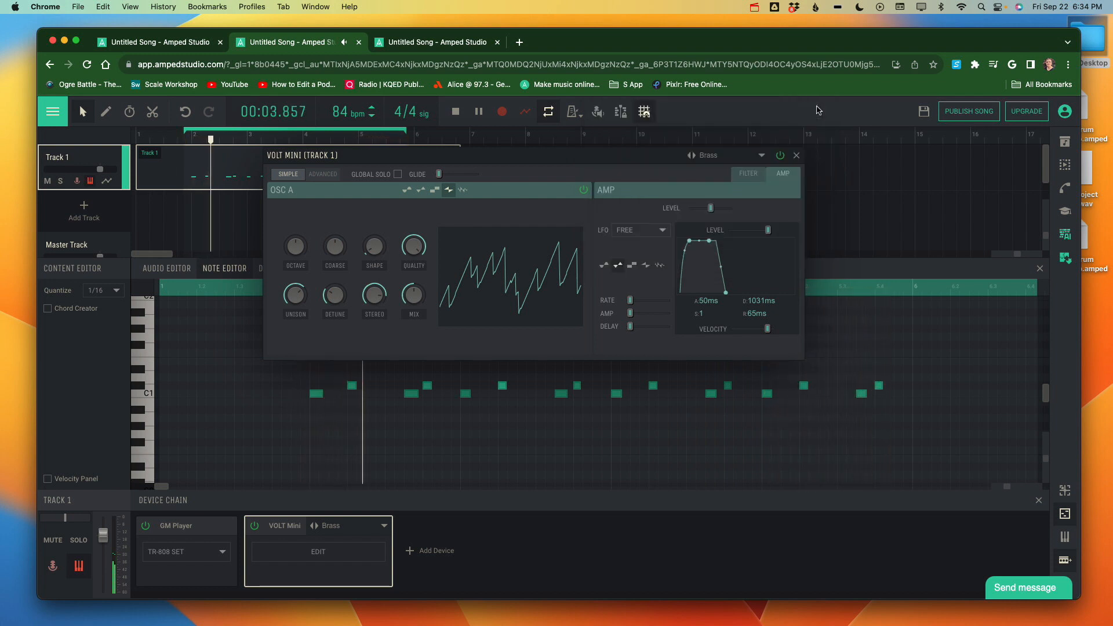
pyautogui.click(796, 156)
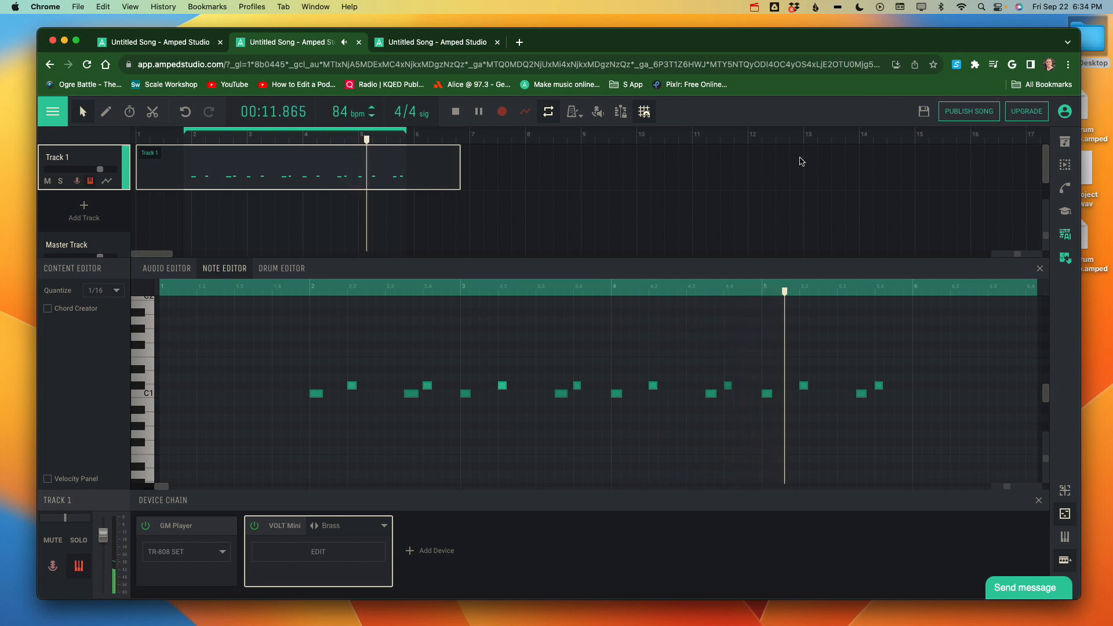
pyautogui.press('space')
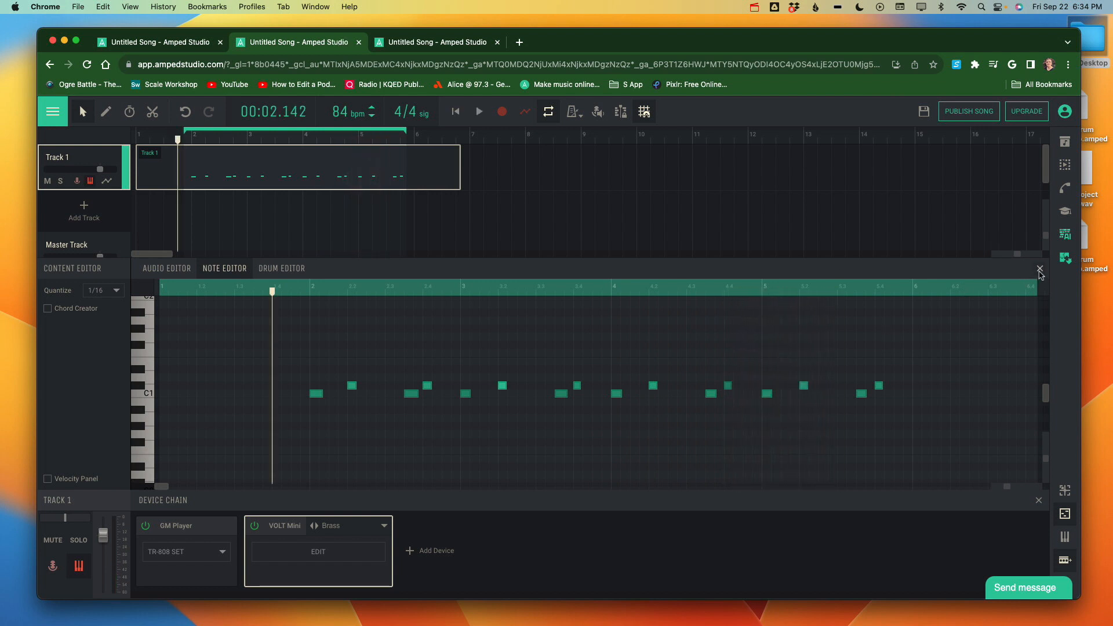
# Close the note editor and clone Track 1 together with its regions
pyautogui.click(1040, 270)
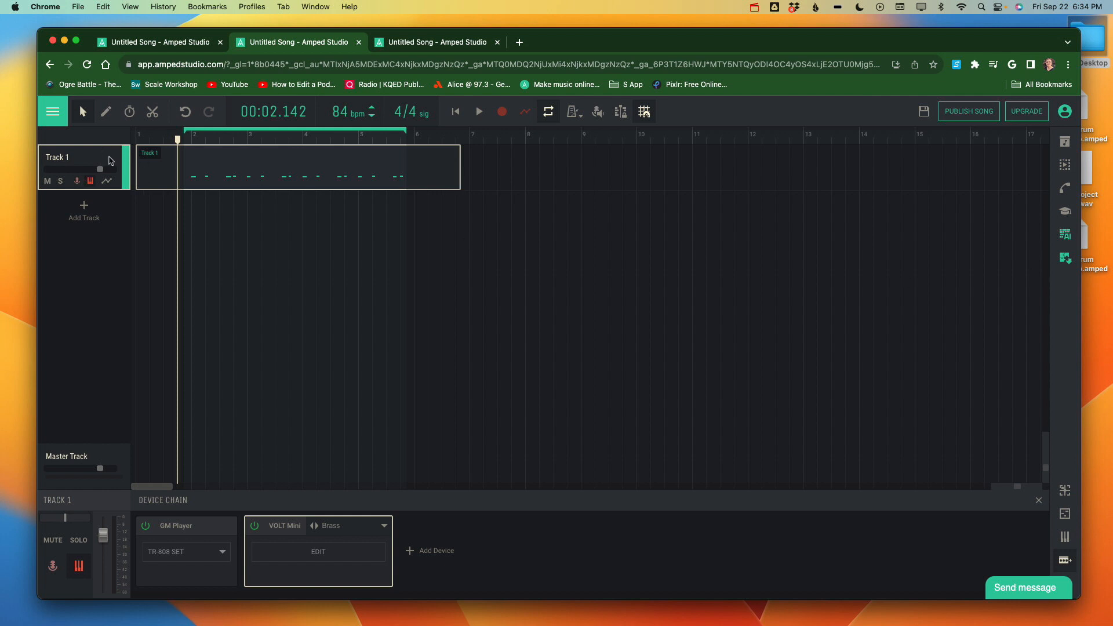
pyautogui.rightClick(109, 161)
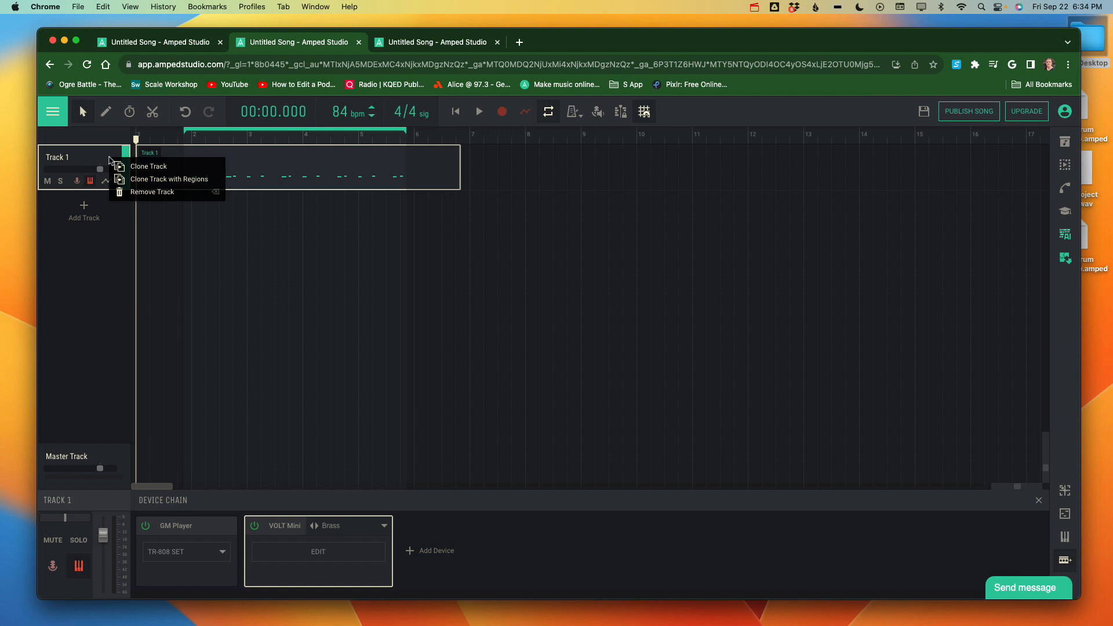
pyautogui.click(86, 263)
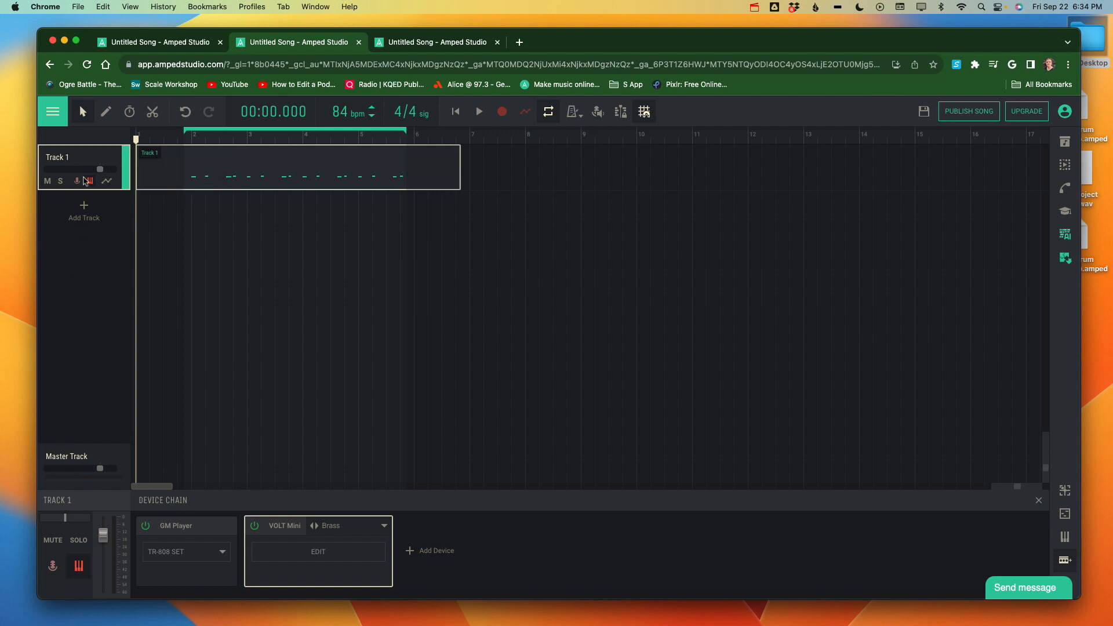
pyautogui.rightClick(94, 163)
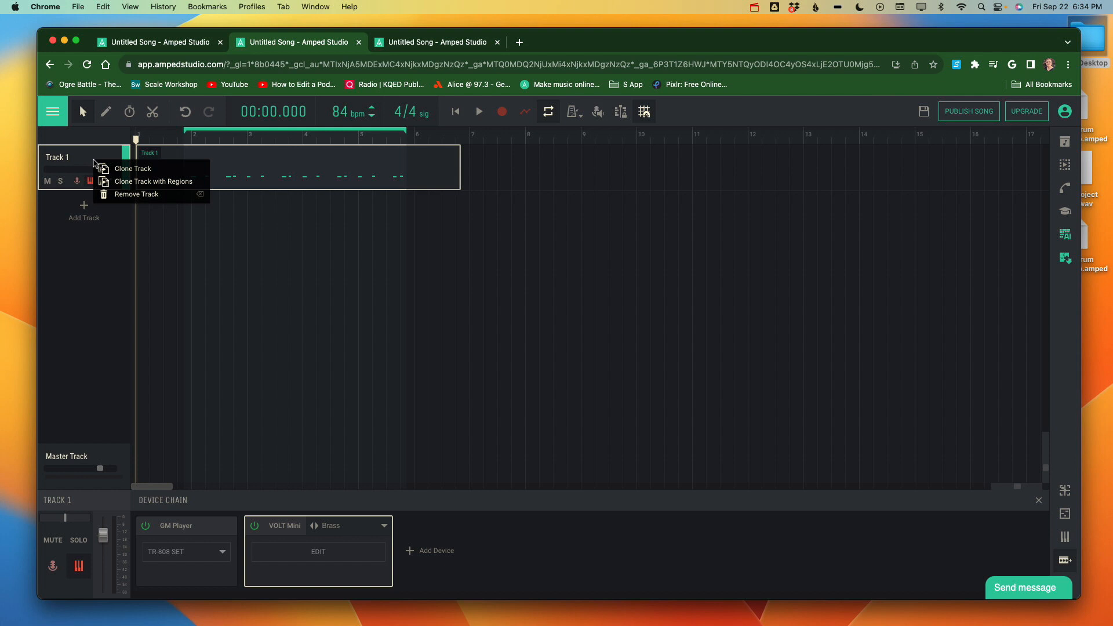
pyautogui.click(126, 182)
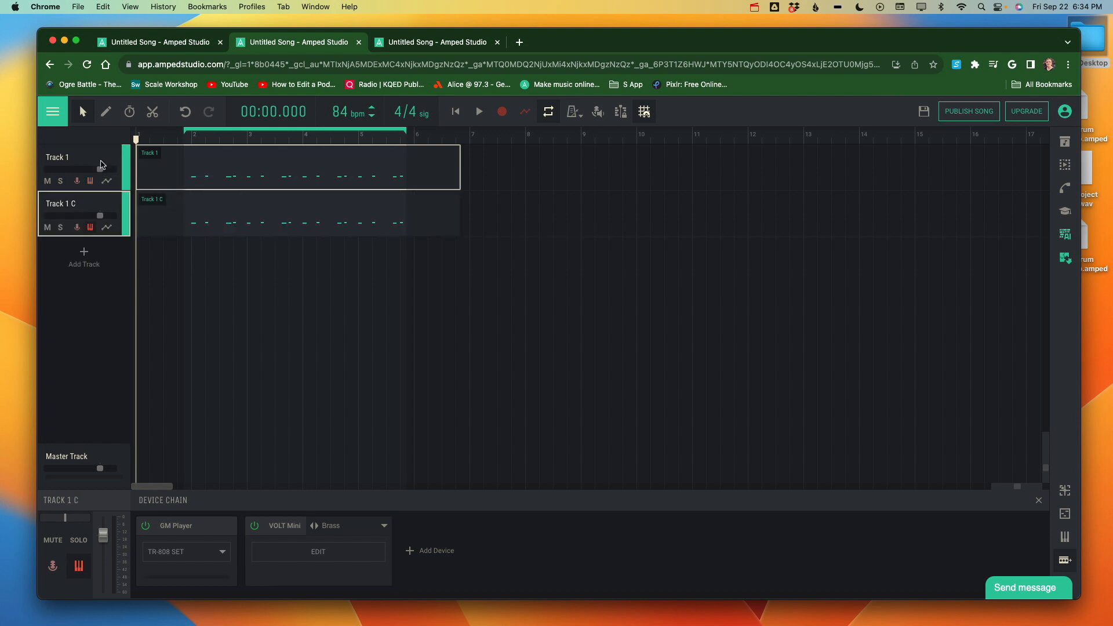
# Rename Track 1 as "Original Pattern"
pyautogui.click(77, 167)
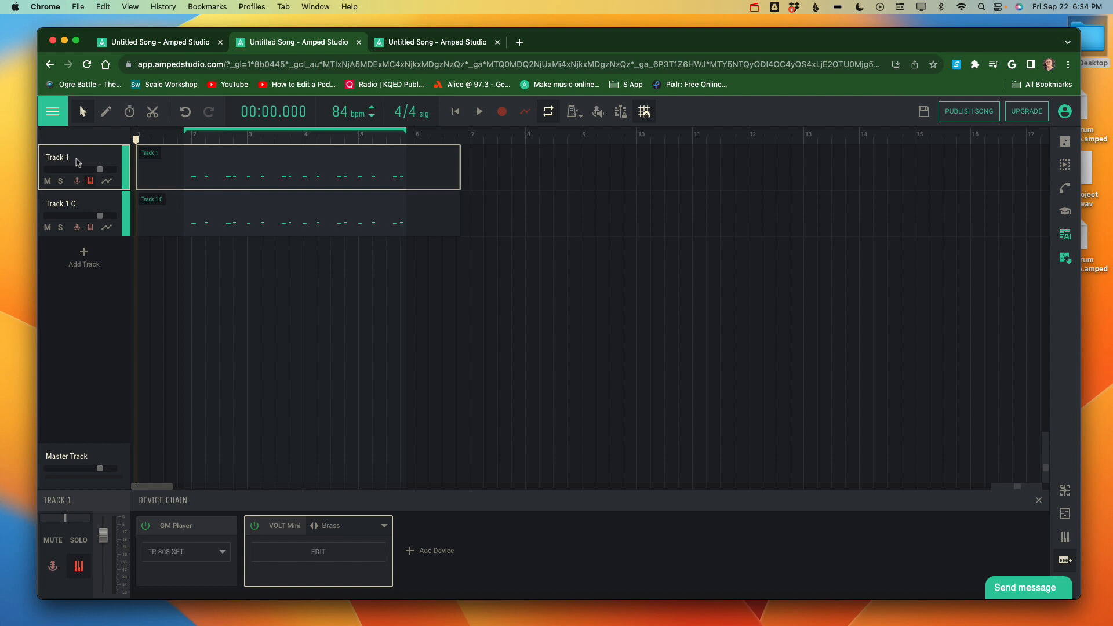
pyautogui.doubleClick(77, 158)
pyautogui.write('Original P')
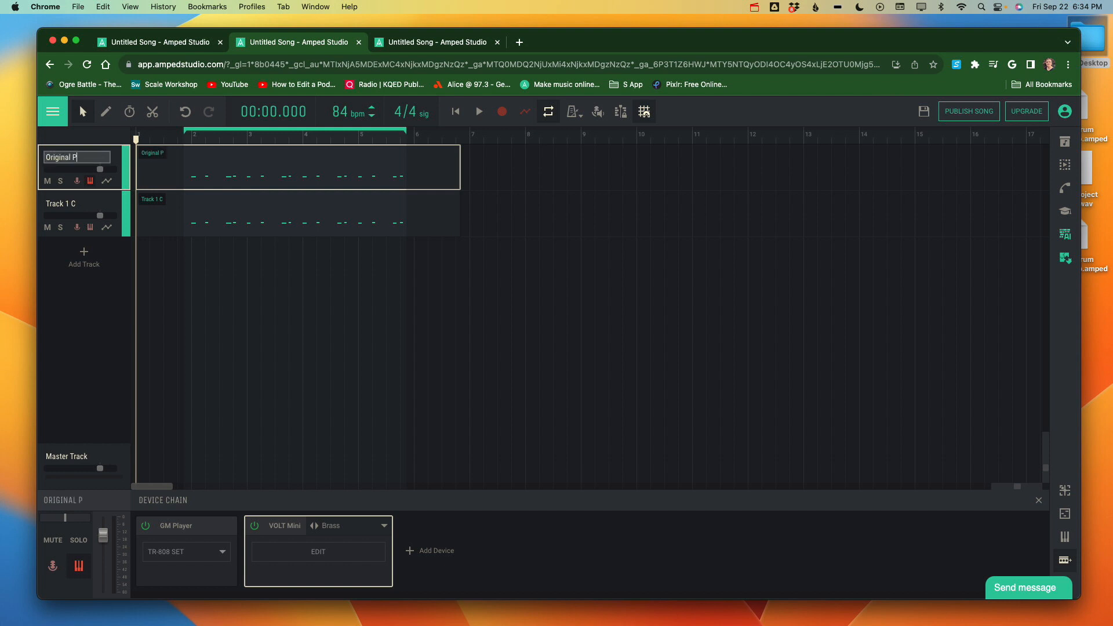
pyautogui.write('attern')
# Rename the cloned track as "Extracted for Layer"
pyautogui.doubleClick(76, 206)
pyautogui.write('E')
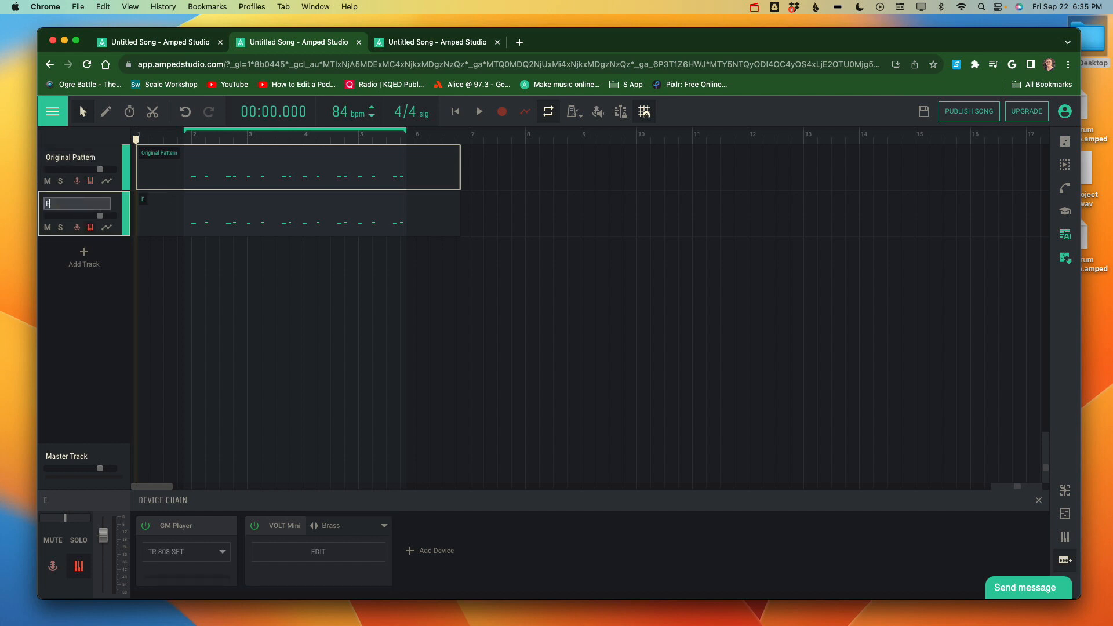
pyautogui.write('xtracted for Layer')
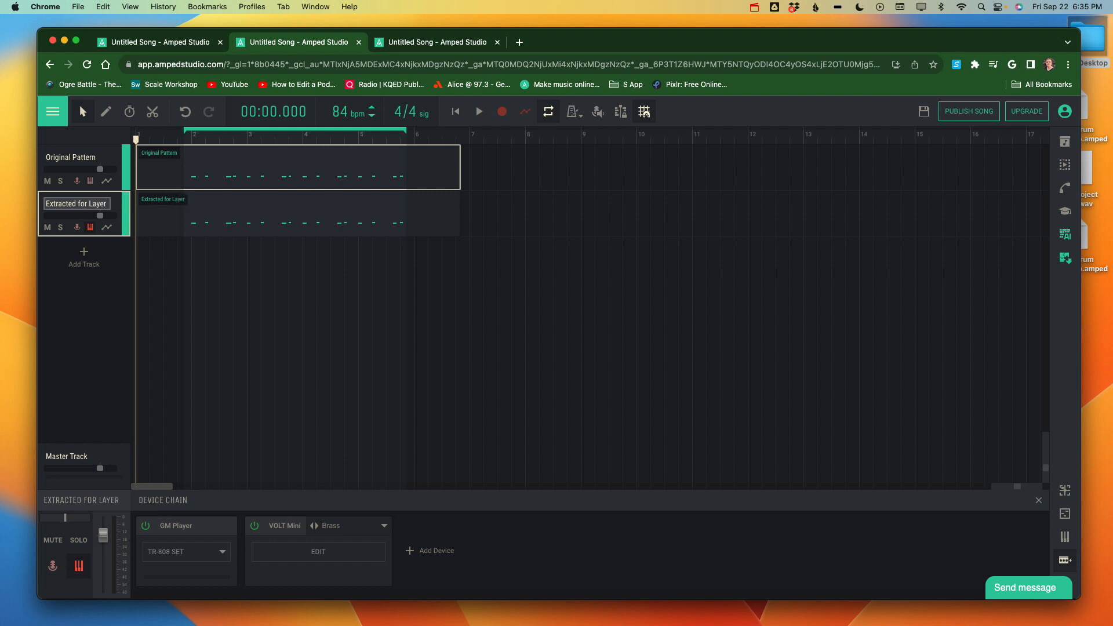
pyautogui.press('Return')
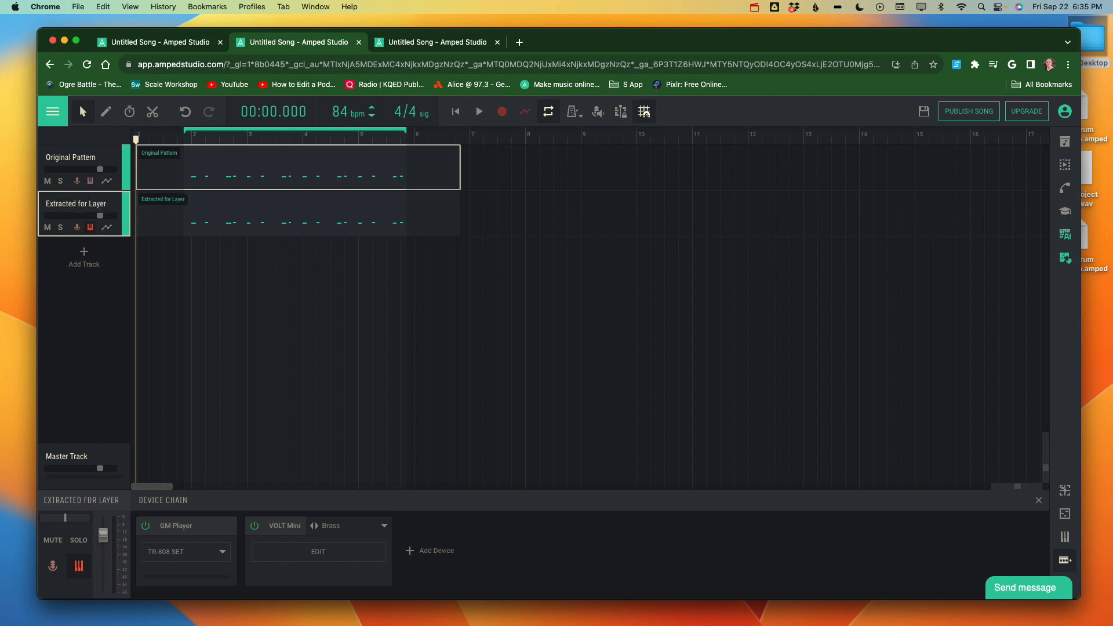
# Open the Extracted for Layer region in the note editor and play it briefly
pyautogui.doubleClick(220, 209)
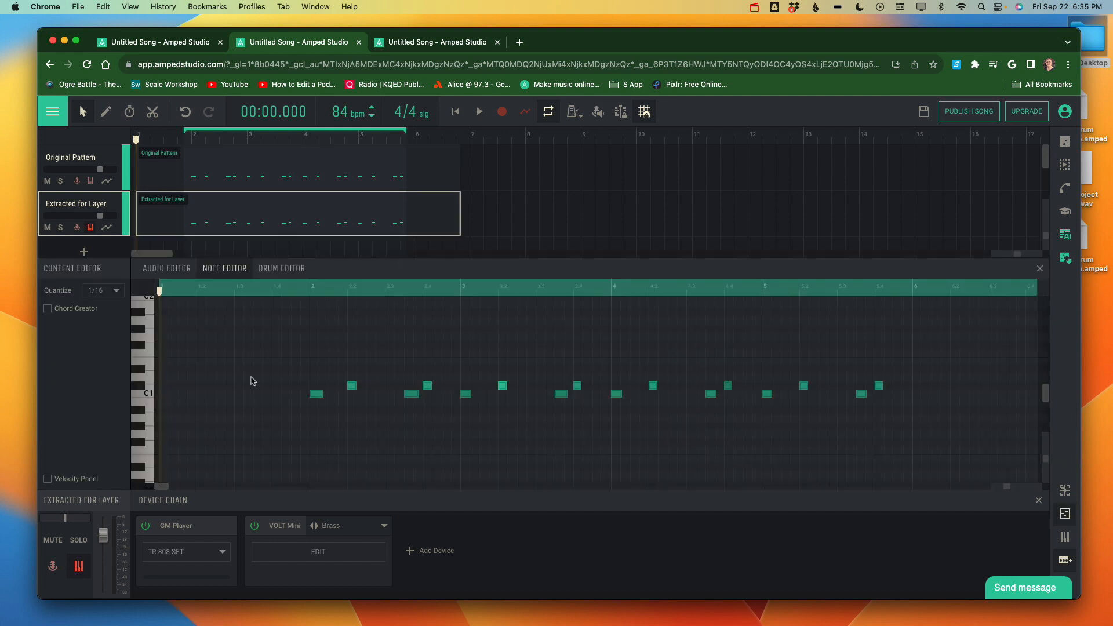
pyautogui.press('space')
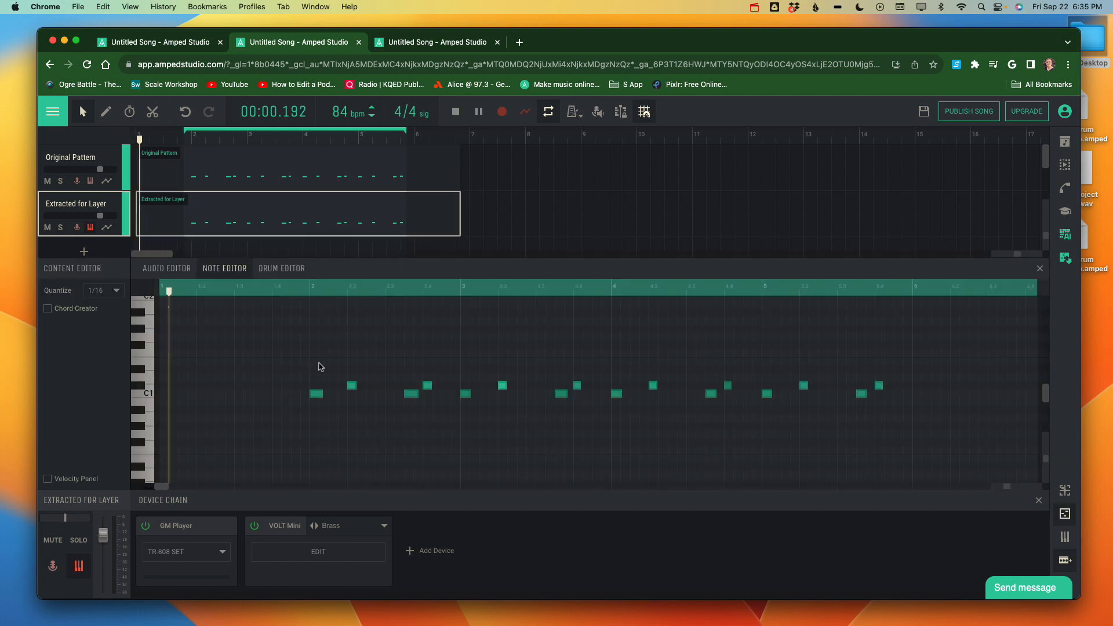
pyautogui.press('space')
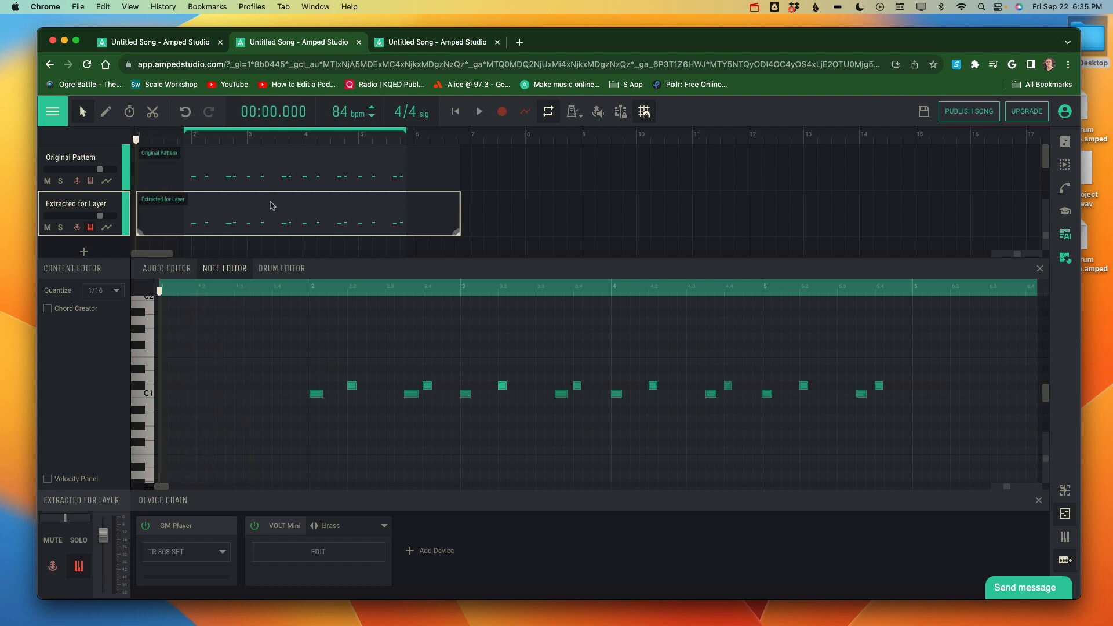
# Switch off the VOLT Mini on the Original Pattern track, reselect Extracted for Layer and listen to both tracks
pyautogui.click(106, 160)
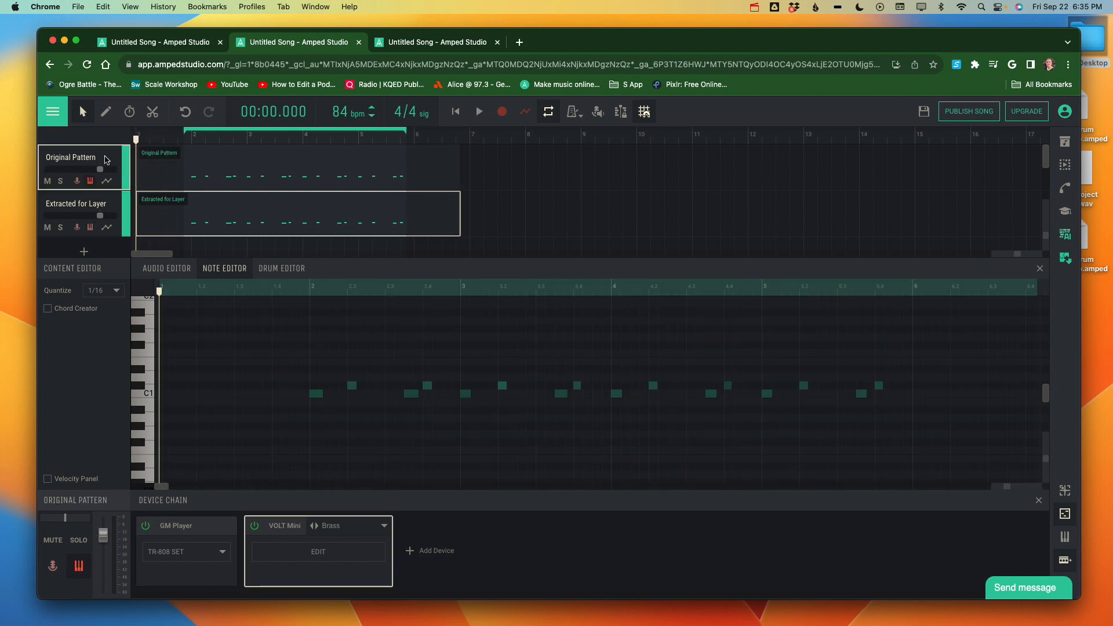
pyautogui.click(254, 526)
pyautogui.click(118, 210)
pyautogui.press('space')
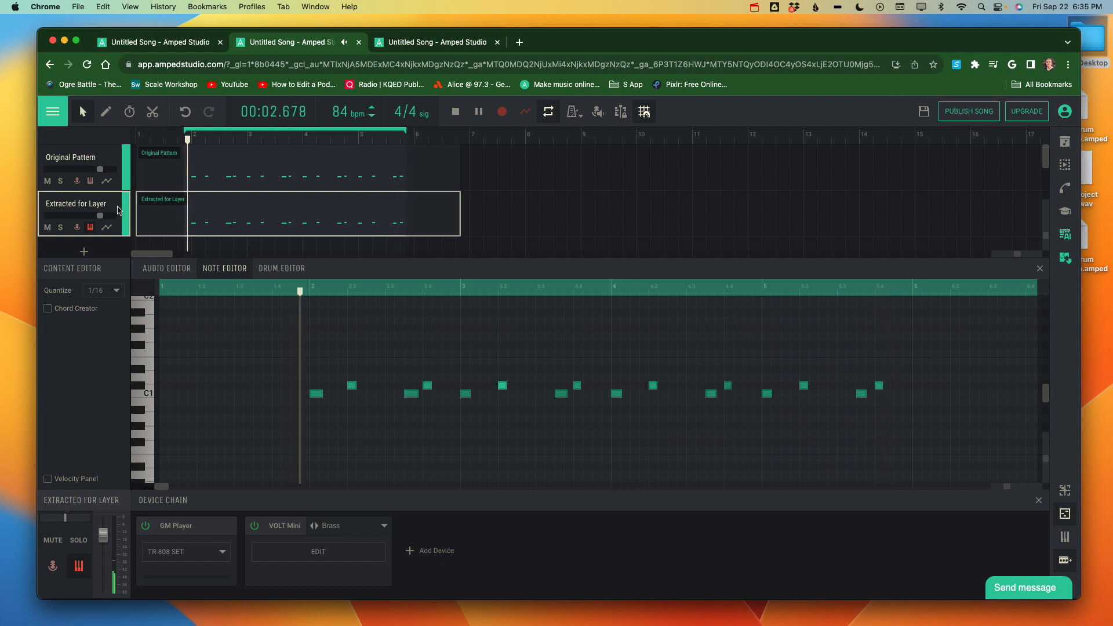
pyautogui.press('space')
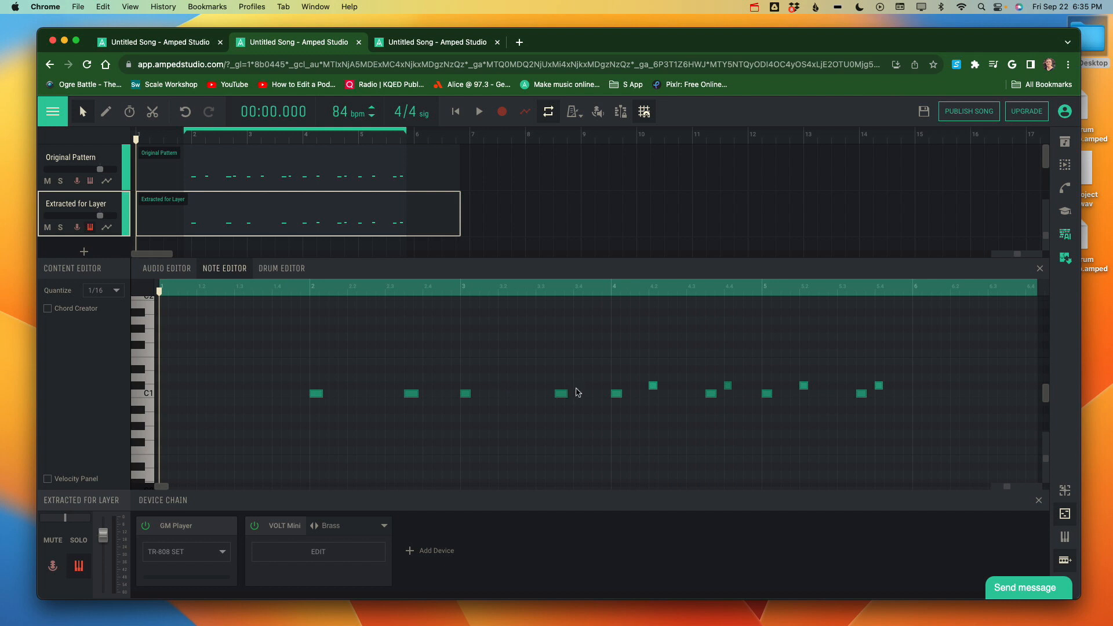
# Delete the notes above C1 from the Extracted for Layer region and play the remaining C1 notes
pyautogui.click(653, 386)
pyautogui.click(729, 386)
pyautogui.click(805, 385)
pyautogui.press('space')
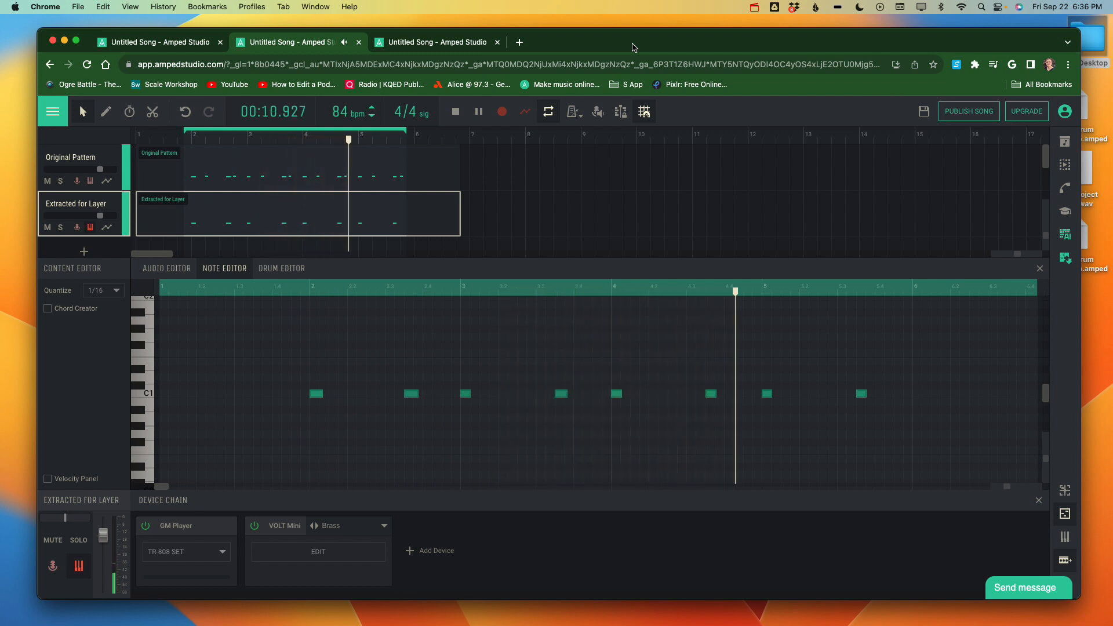
pyautogui.press('space')
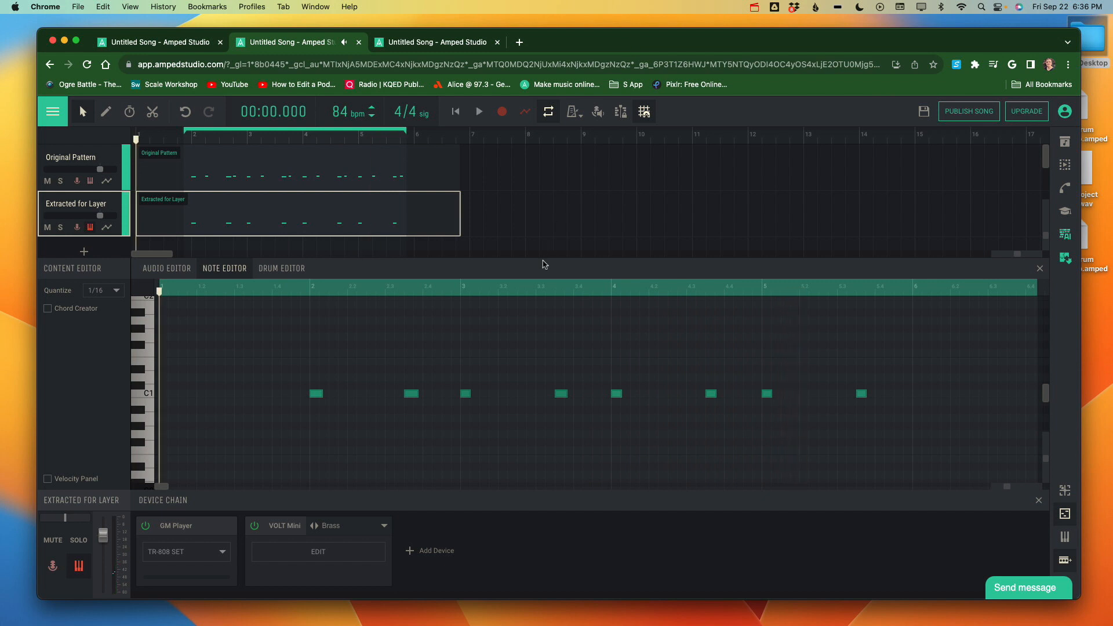
# Switch off the GM Player on Extracted for Layer, lengthen its first, third and fourth C1 notes, and shorten the second
pyautogui.click(143, 529)
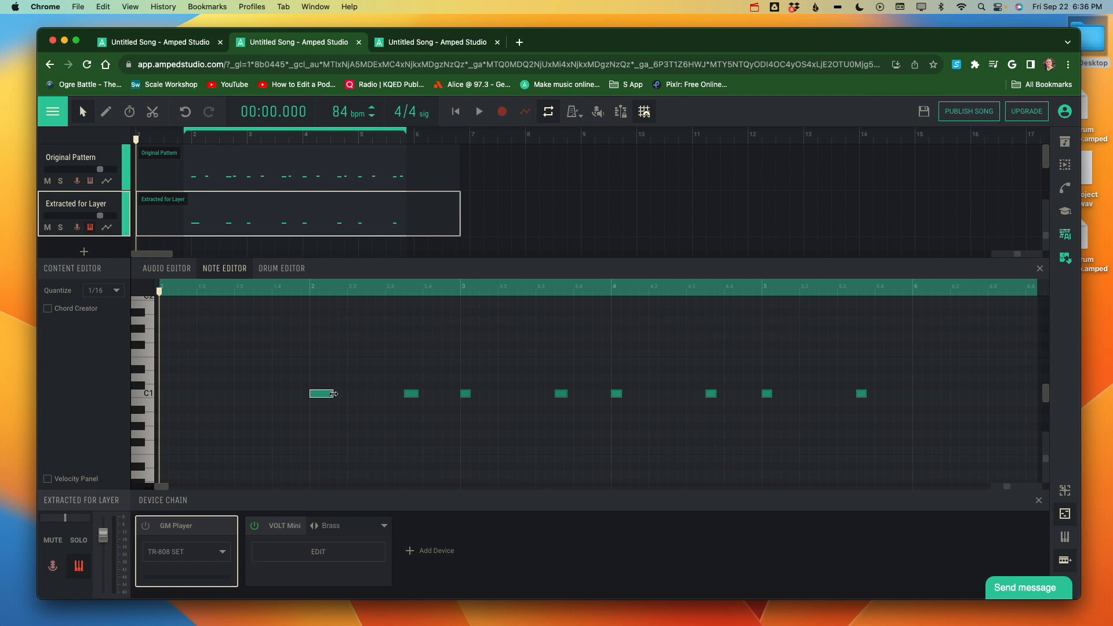
pyautogui.moveTo(419, 393); pyautogui.dragTo(436, 395)
pyautogui.moveTo(471, 395); pyautogui.dragTo(490, 396)
pyautogui.moveTo(565, 397); pyautogui.dragTo(585, 400)
pyautogui.press('space')
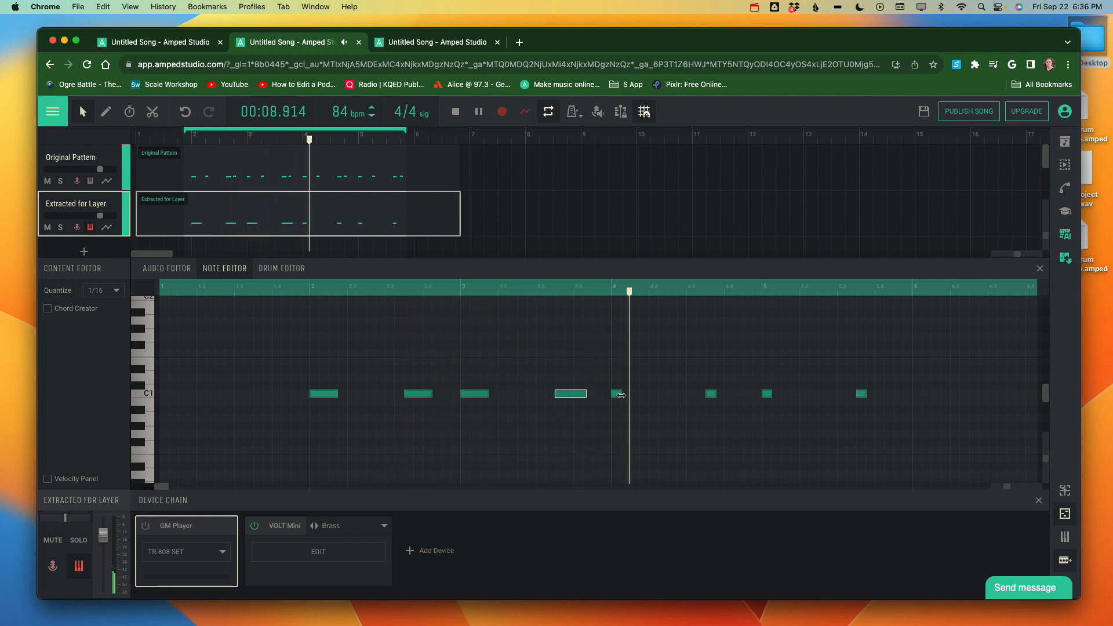
pyautogui.press('space')
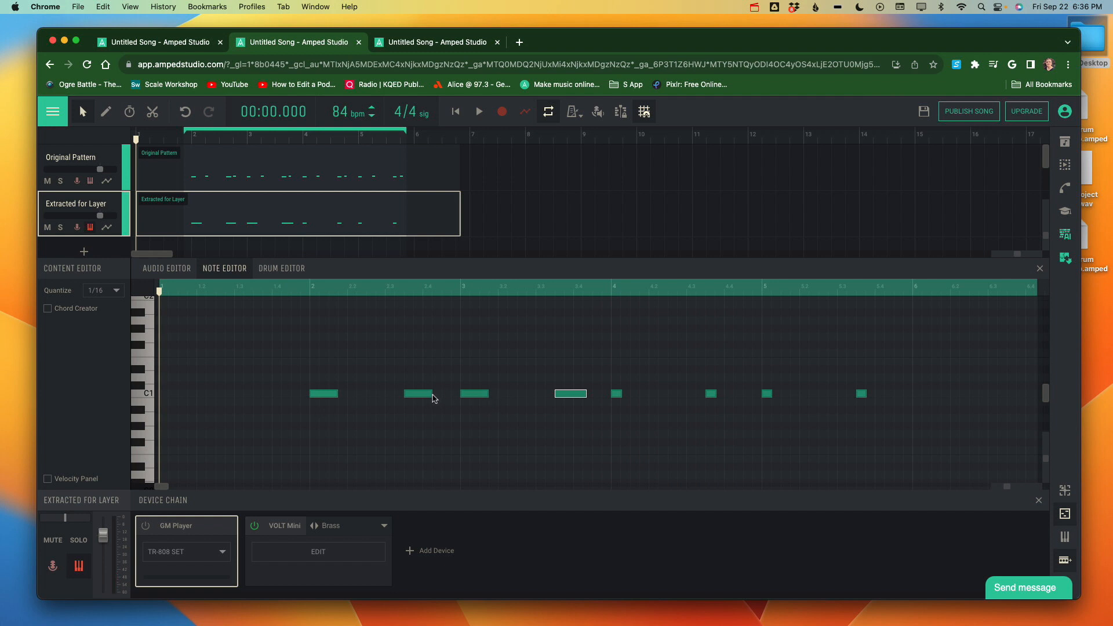
pyautogui.moveTo(432, 394); pyautogui.dragTo(427, 394)
# Load the Bass 01 preset into the VOLT Mini on Extracted for Layer and close its editor
pyautogui.click(318, 552)
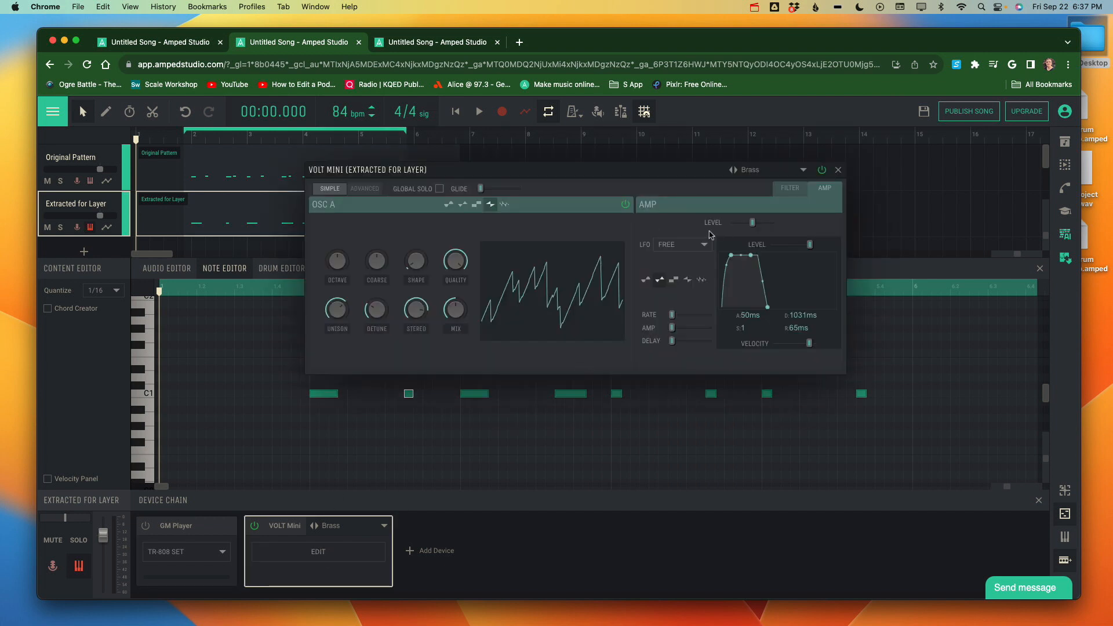
pyautogui.click(756, 170)
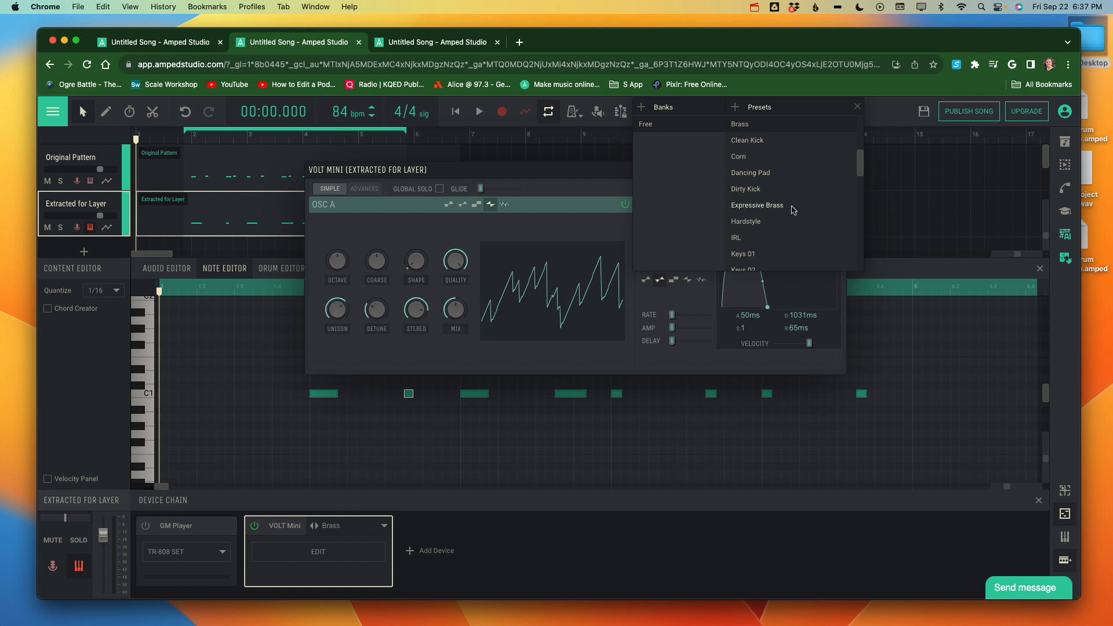
pyautogui.scroll(5, 766, 217)
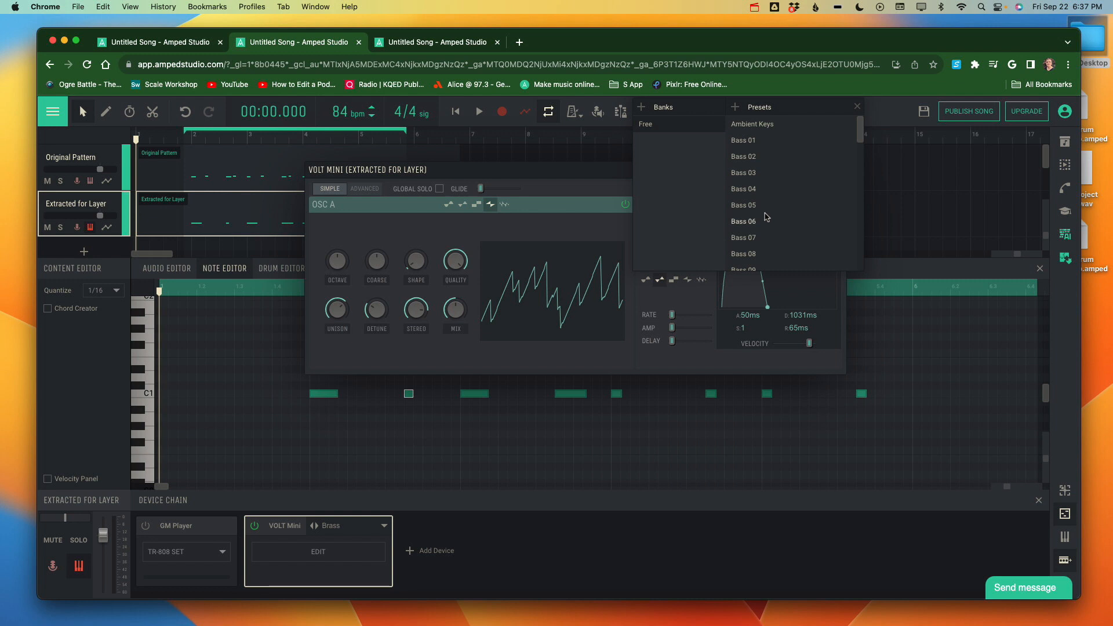
pyautogui.click(745, 142)
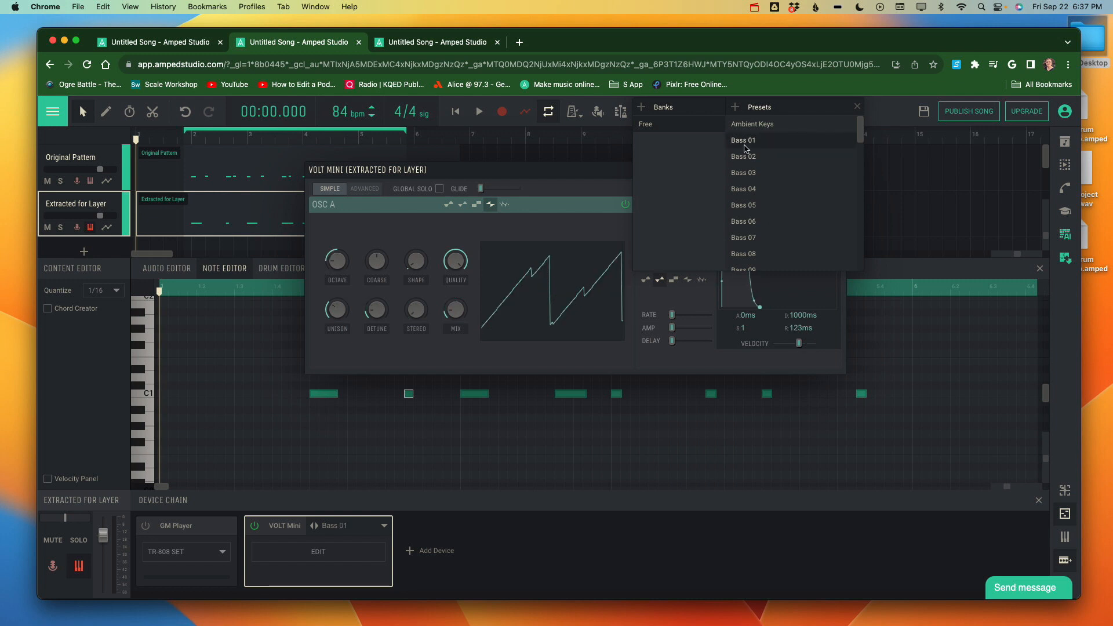
pyautogui.click(857, 106)
pyautogui.click(838, 171)
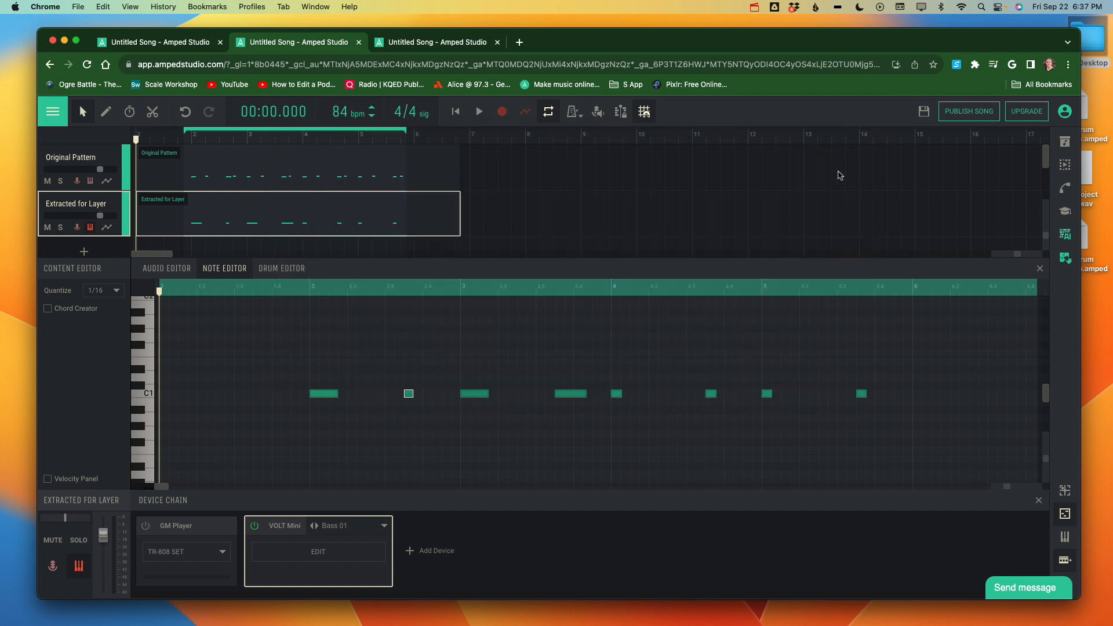
# Play the pattern from bar 2 and change the VOLT Mini preset on Extracted for Layer to Bass 02
pyautogui.click(311, 287)
pyautogui.press('space')
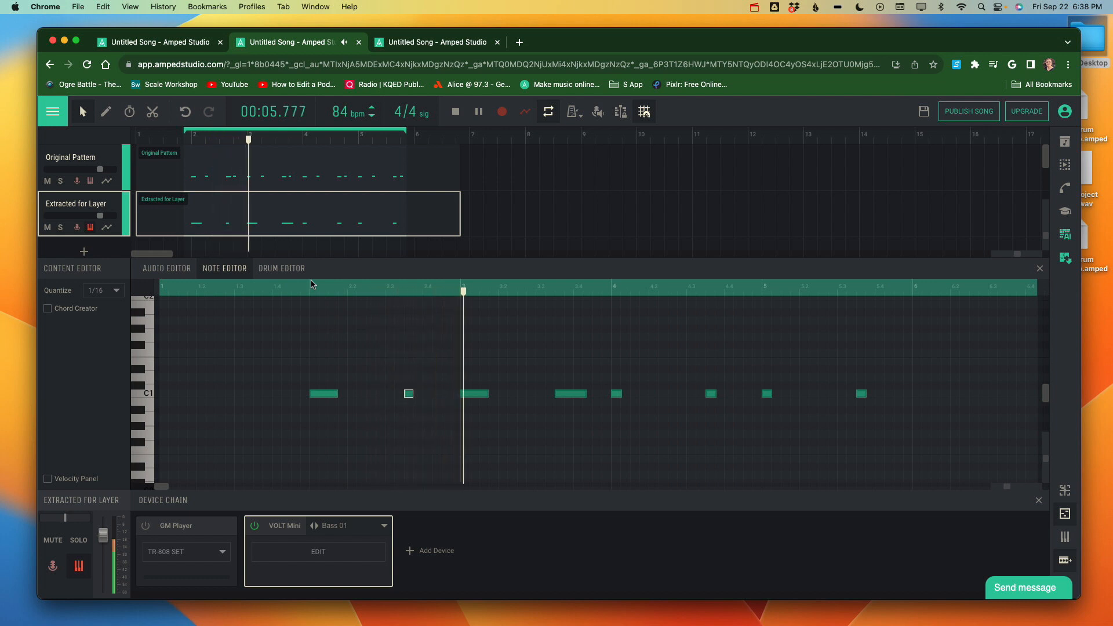
pyautogui.click(385, 525)
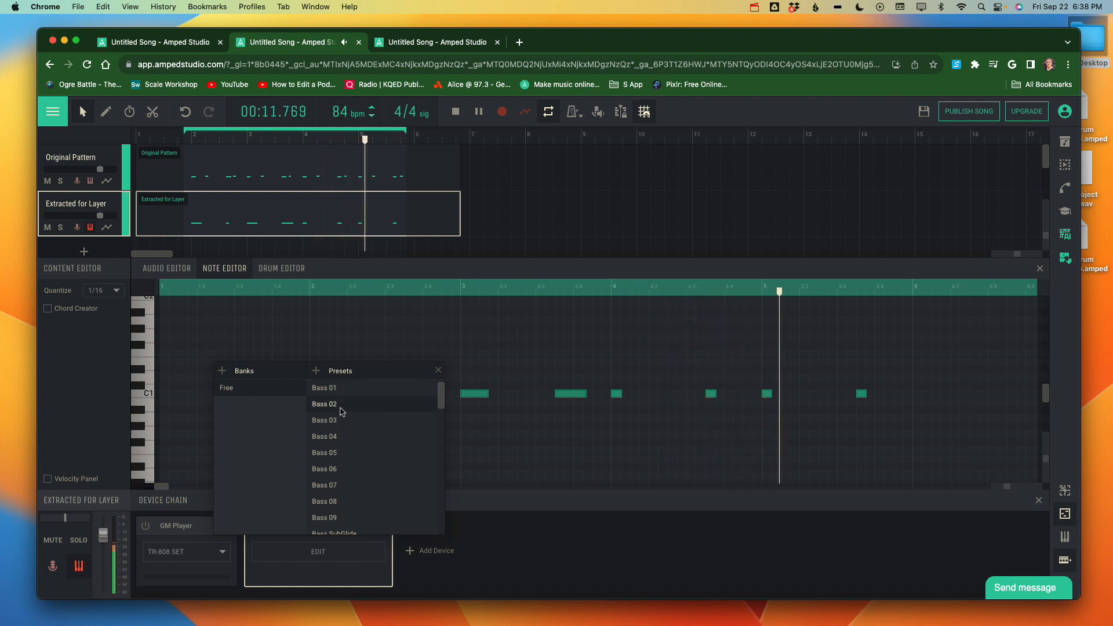
pyautogui.press('space')
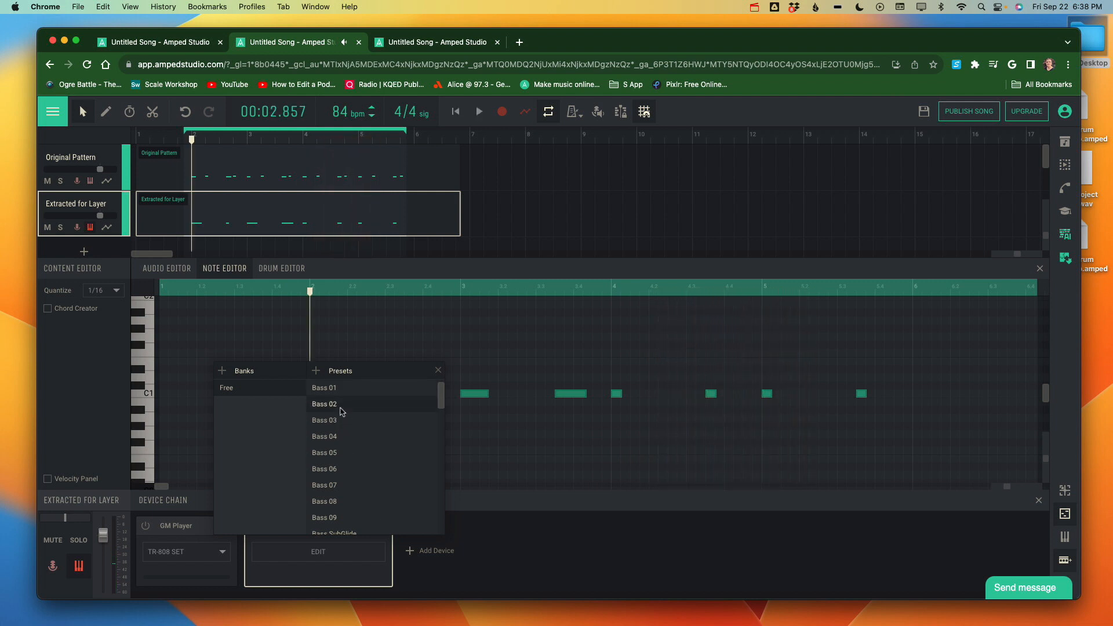
pyautogui.press('space')
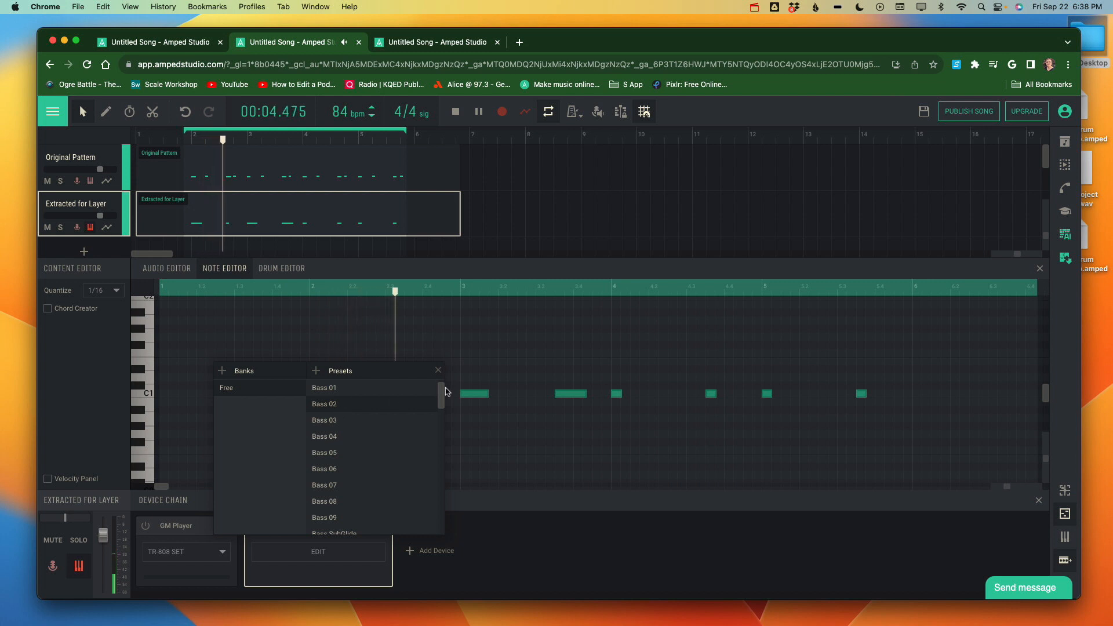
pyautogui.click(438, 371)
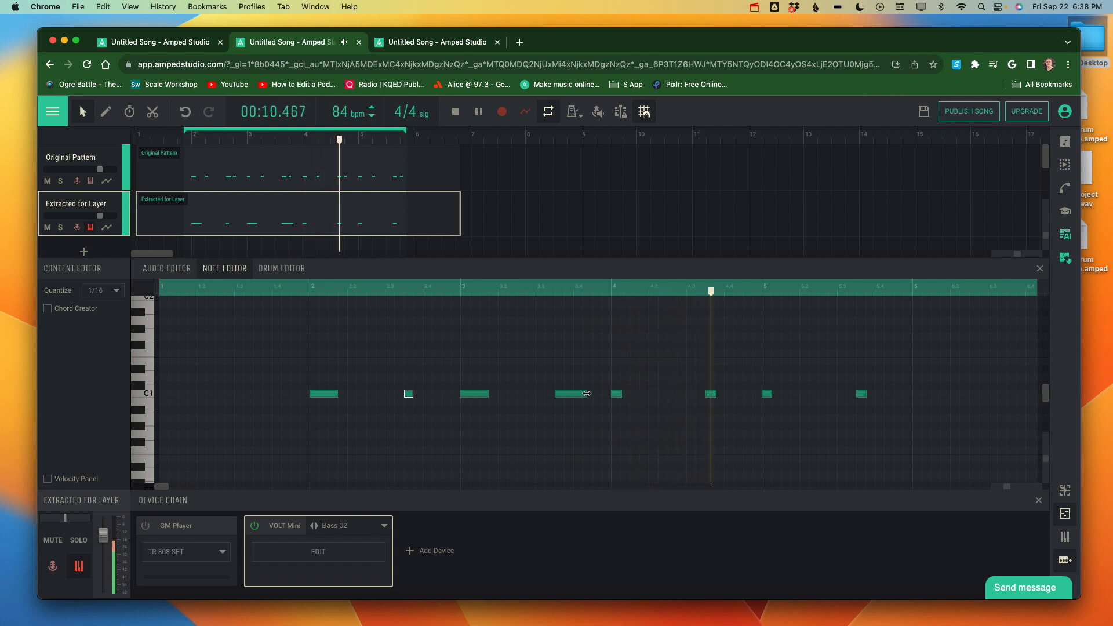
# Shorten the fourth bass note, lengthen the notes at the start of bars 4 and 5, and stop playback after listening
pyautogui.moveTo(587, 394); pyautogui.dragTo(658, 392)
pyautogui.click(621, 392)
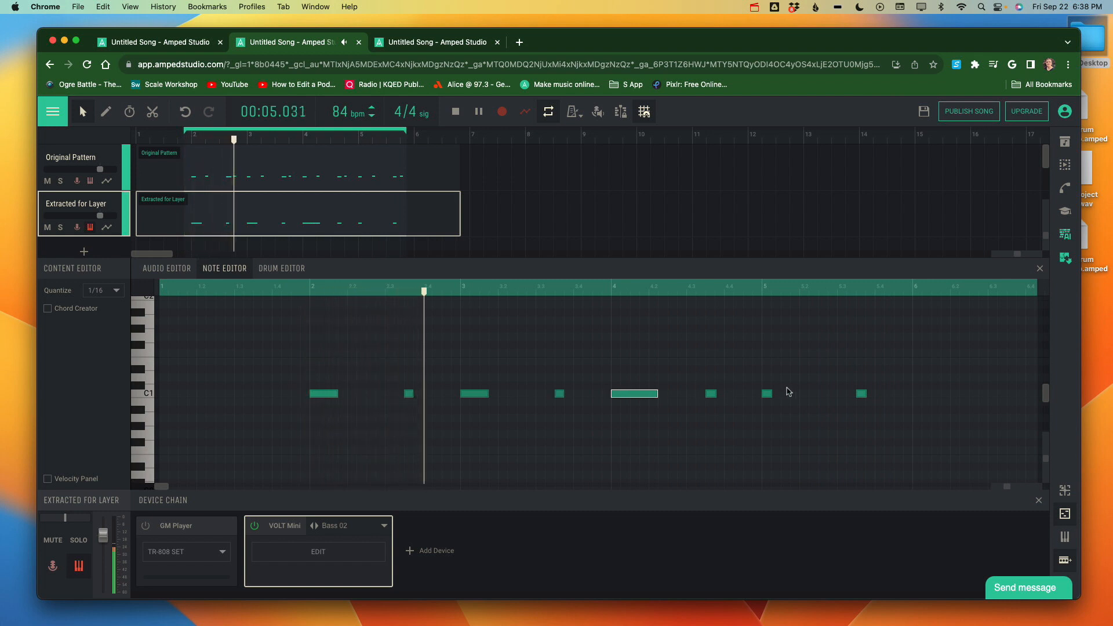
pyautogui.click(771, 394)
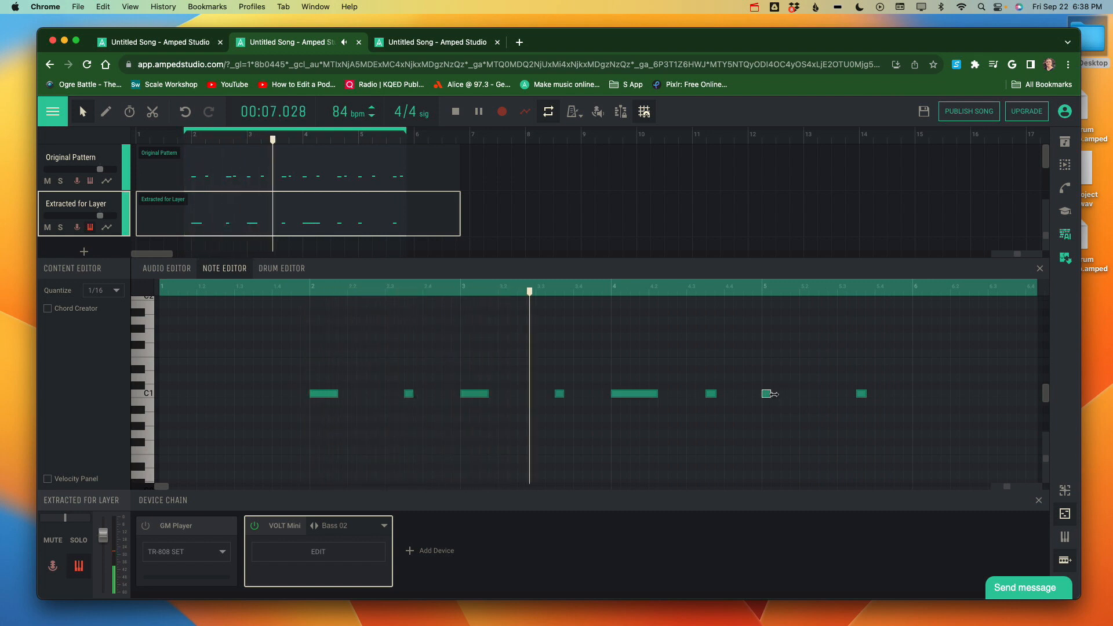
pyautogui.moveTo(772, 394); pyautogui.dragTo(790, 394)
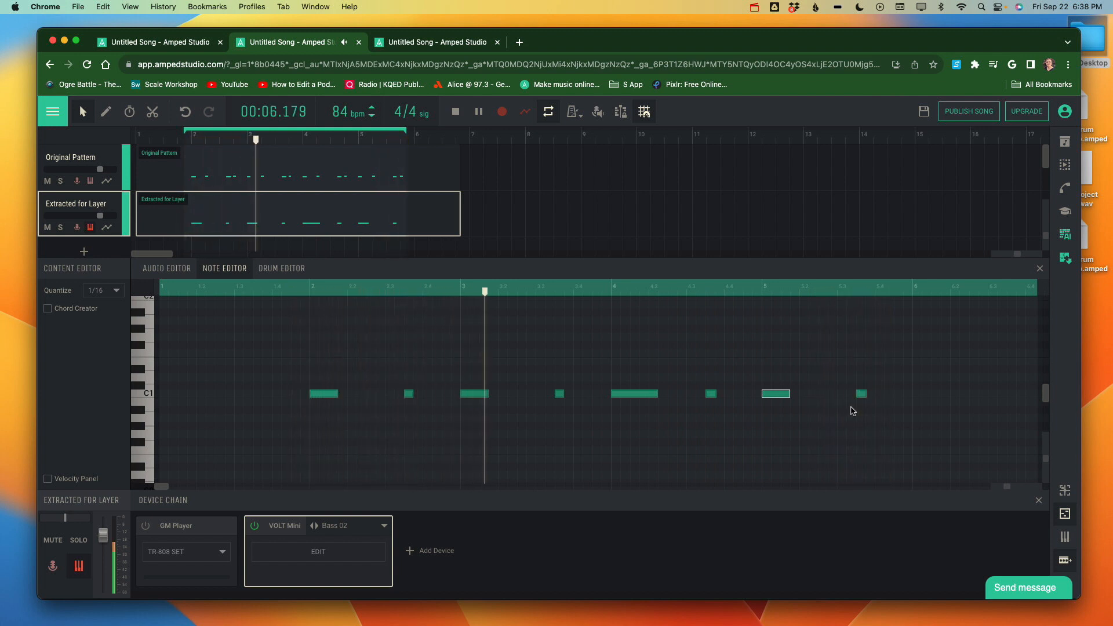
pyautogui.press('space')
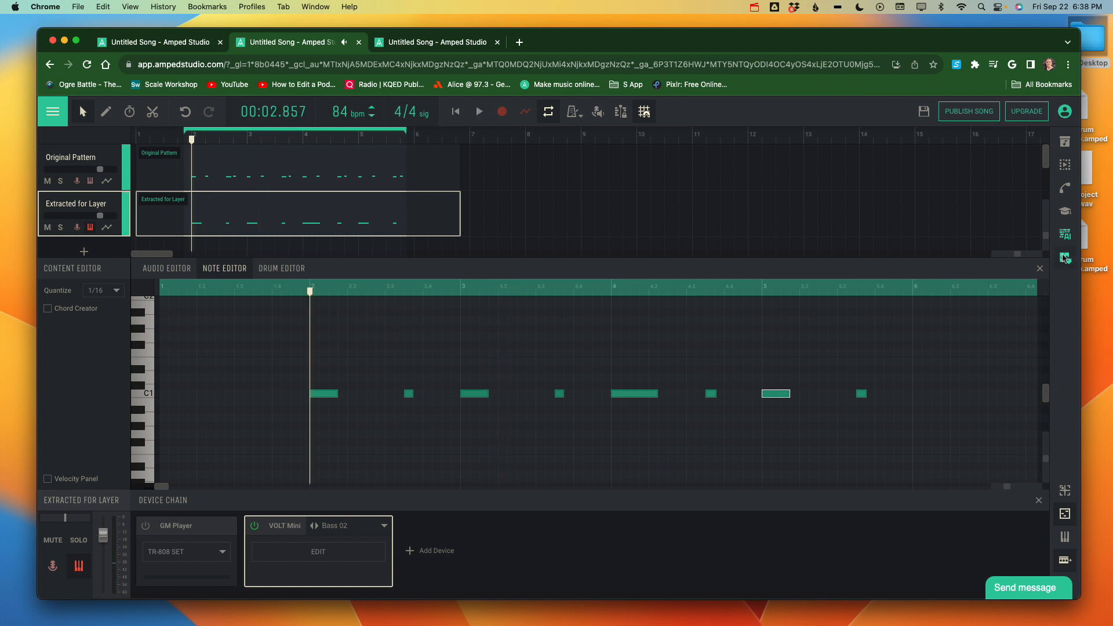
# Close the note editor and clone the Extracted for Layer track together with its regions
pyautogui.click(1040, 270)
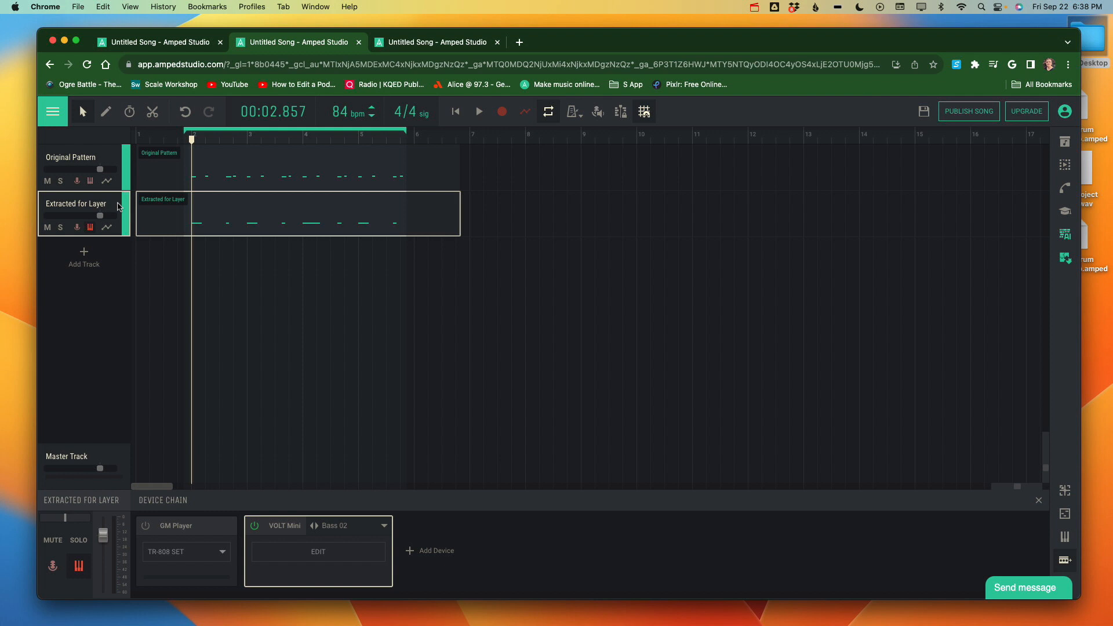
pyautogui.rightClick(118, 206)
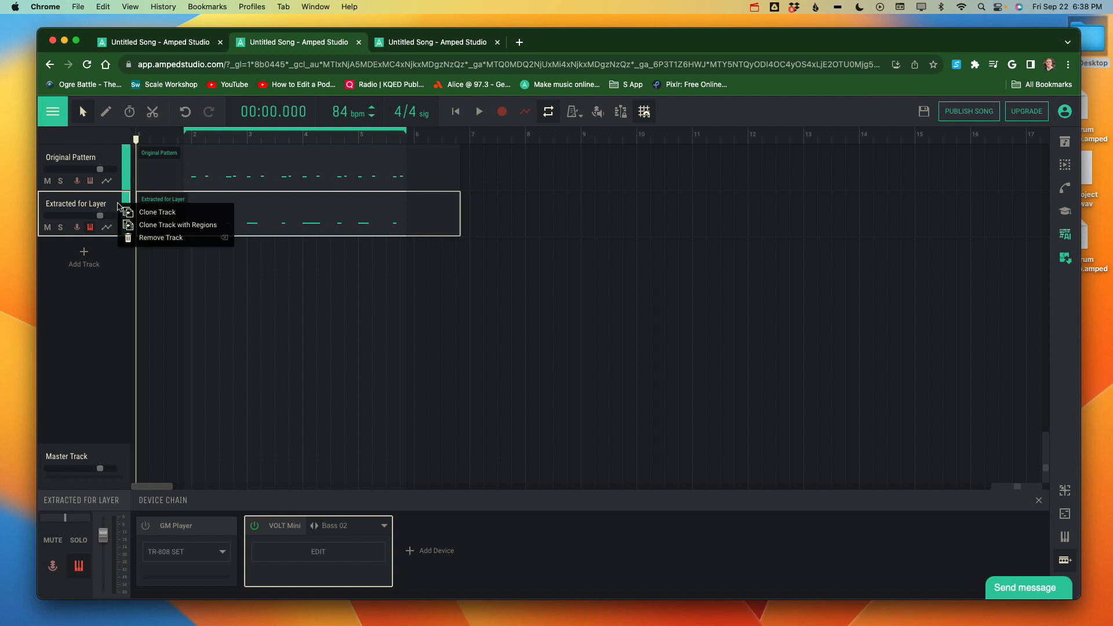
pyautogui.click(143, 222)
# Transpose all notes in the cloned Extracted for Layer track's region down 11 semitones in the note editor
pyautogui.doubleClick(199, 252)
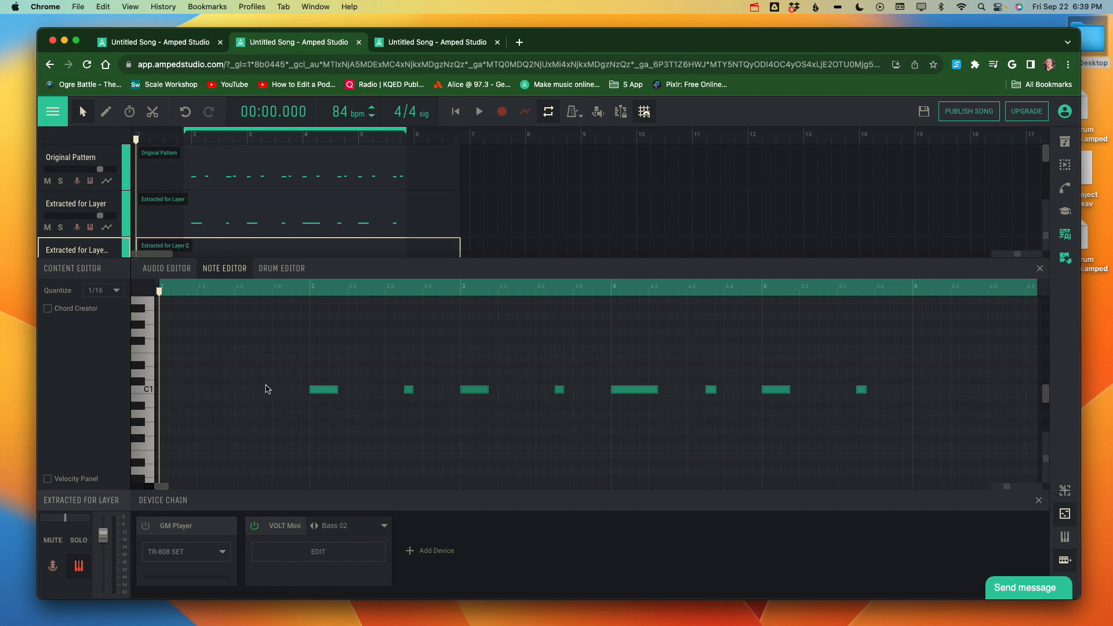
pyautogui.scroll(-3, 280, 376)
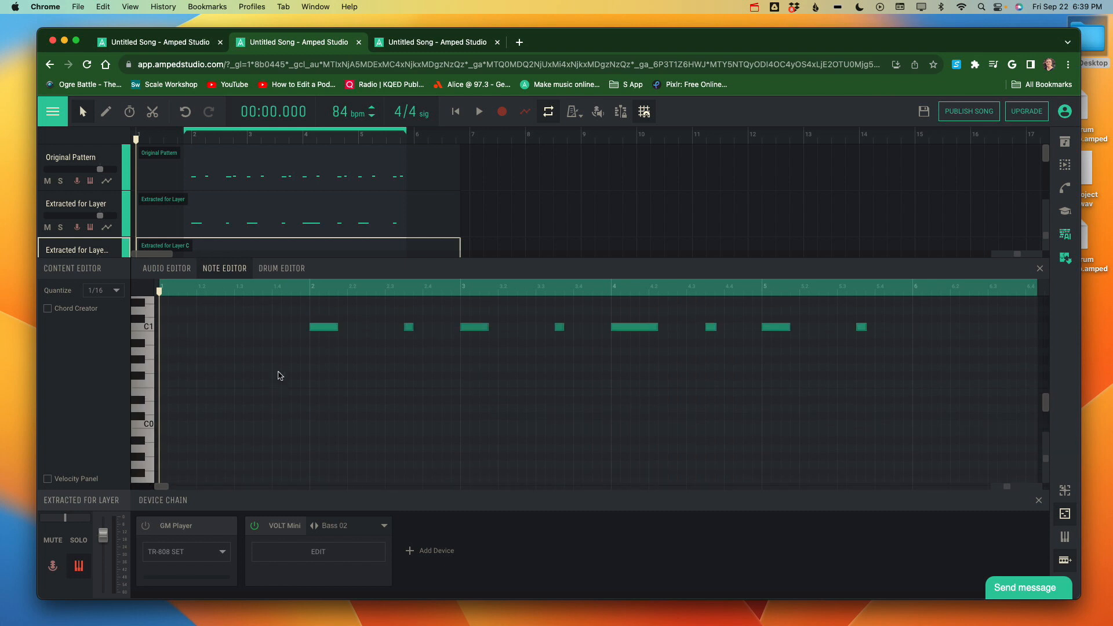
pyautogui.scroll(1, 280, 376)
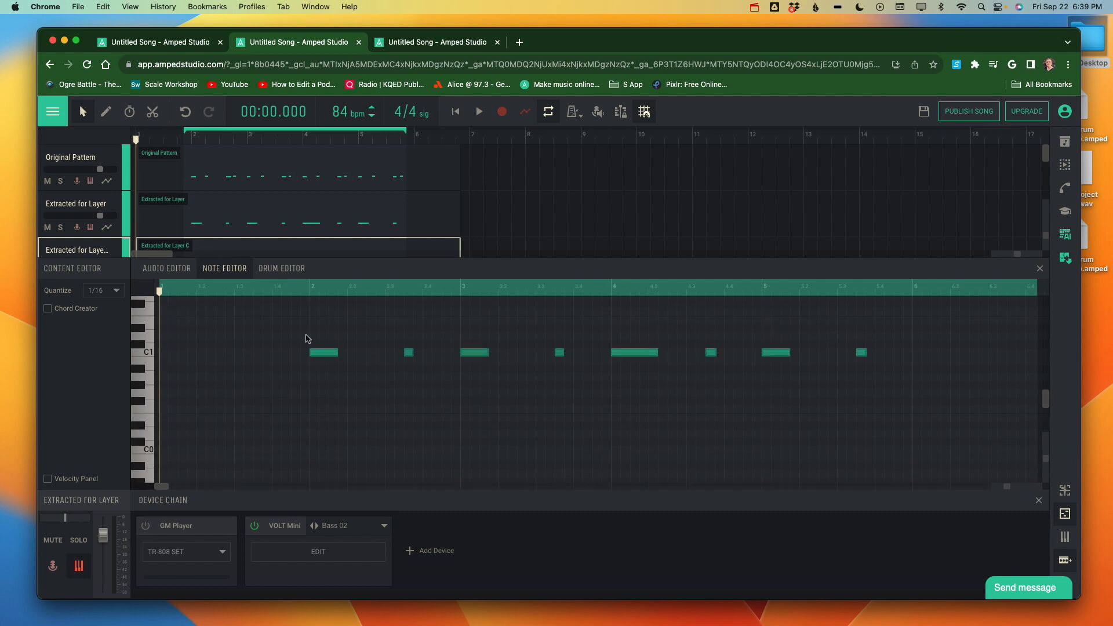
pyautogui.moveTo(308, 338); pyautogui.dragTo(885, 370)
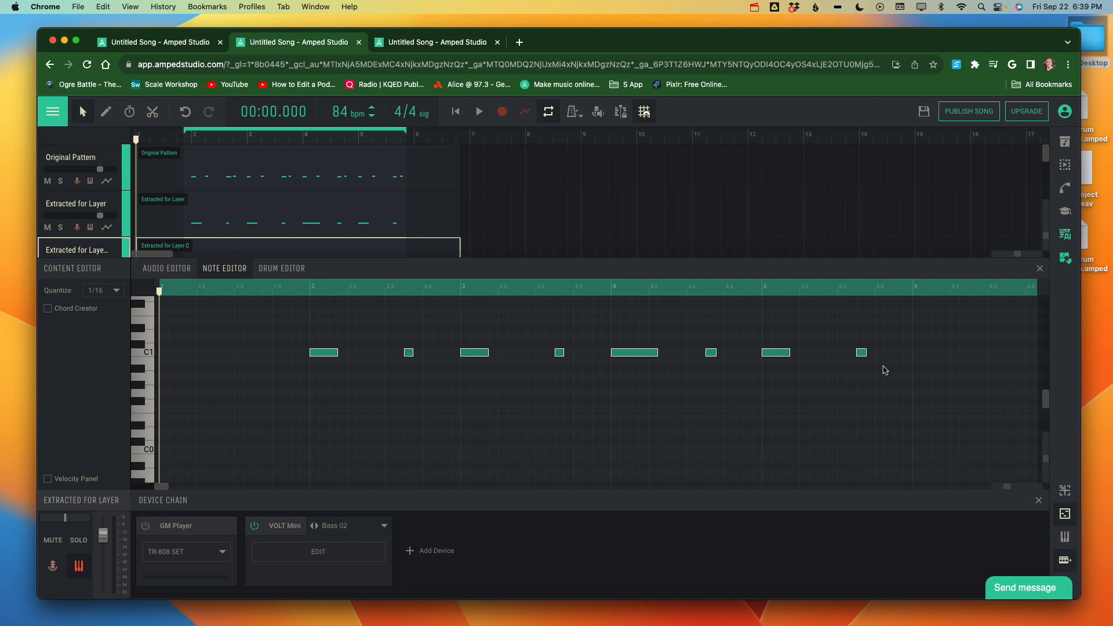
pyautogui.press('Down')
pyautogui.press('Down')
pyautogui.press('Down')
pyautogui.press('Down')
pyautogui.press('Down')
pyautogui.press('Down')
pyautogui.press('Down')
pyautogui.press('Down')
pyautogui.press('Down')
pyautogui.press('Down')
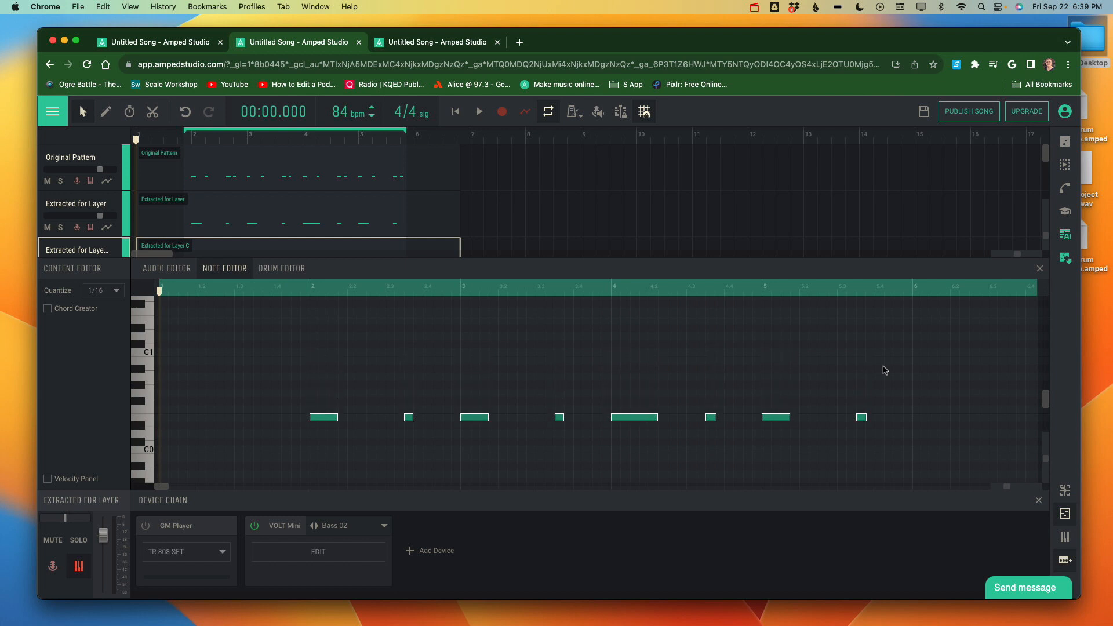
pyautogui.press('Down')
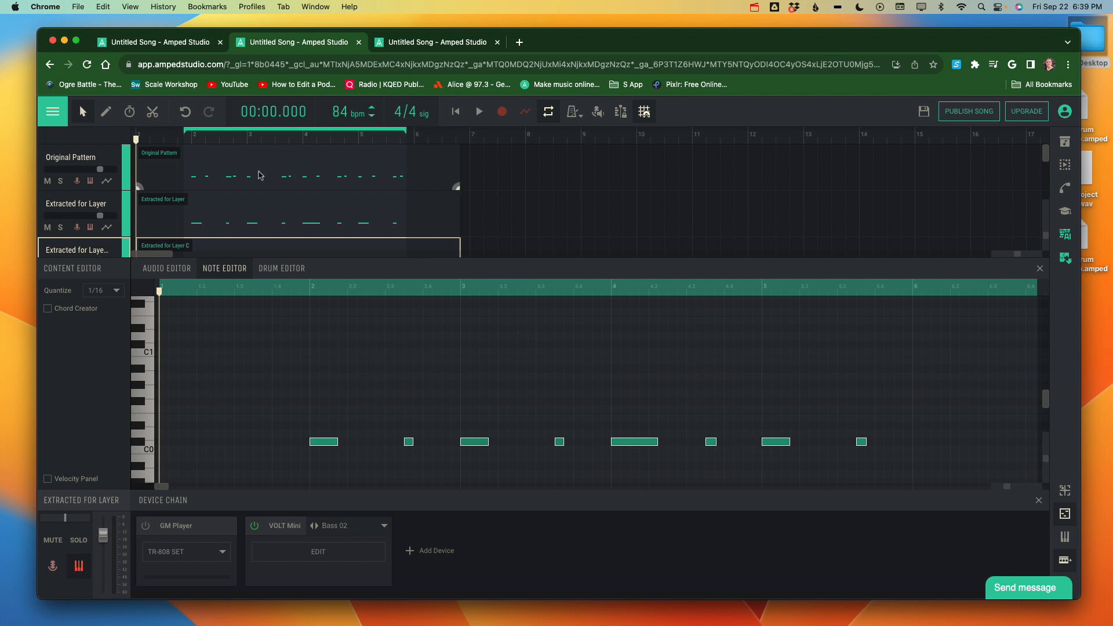
# Play the pattern from bar 2 with the transposed clone layered in, and stop playback after listening
pyautogui.moveTo(135, 139); pyautogui.dragTo(191, 145)
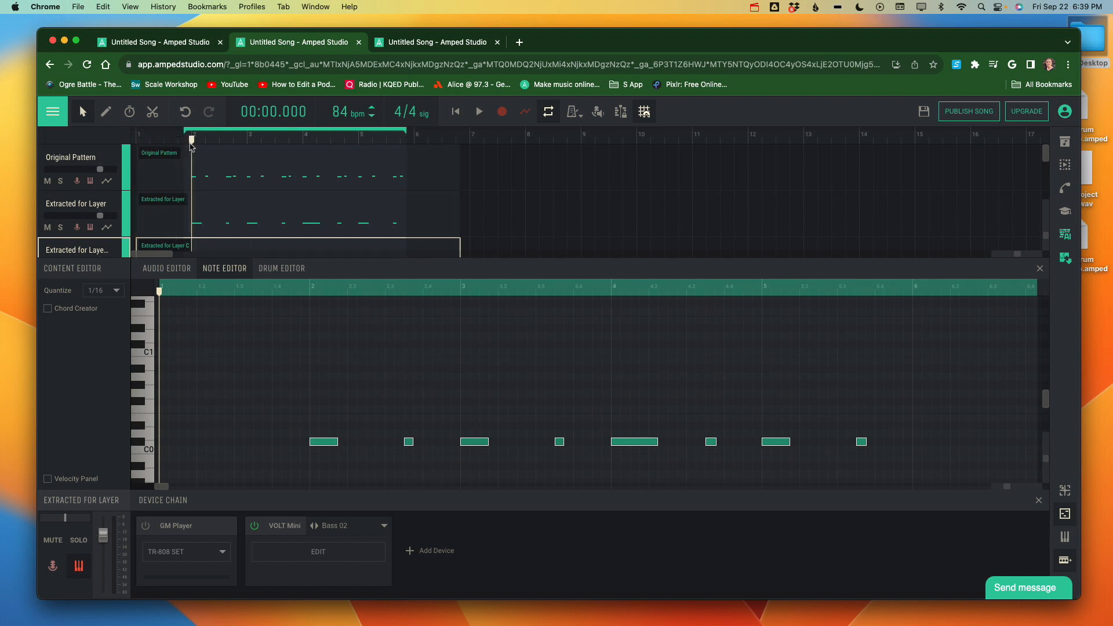
pyautogui.press('space')
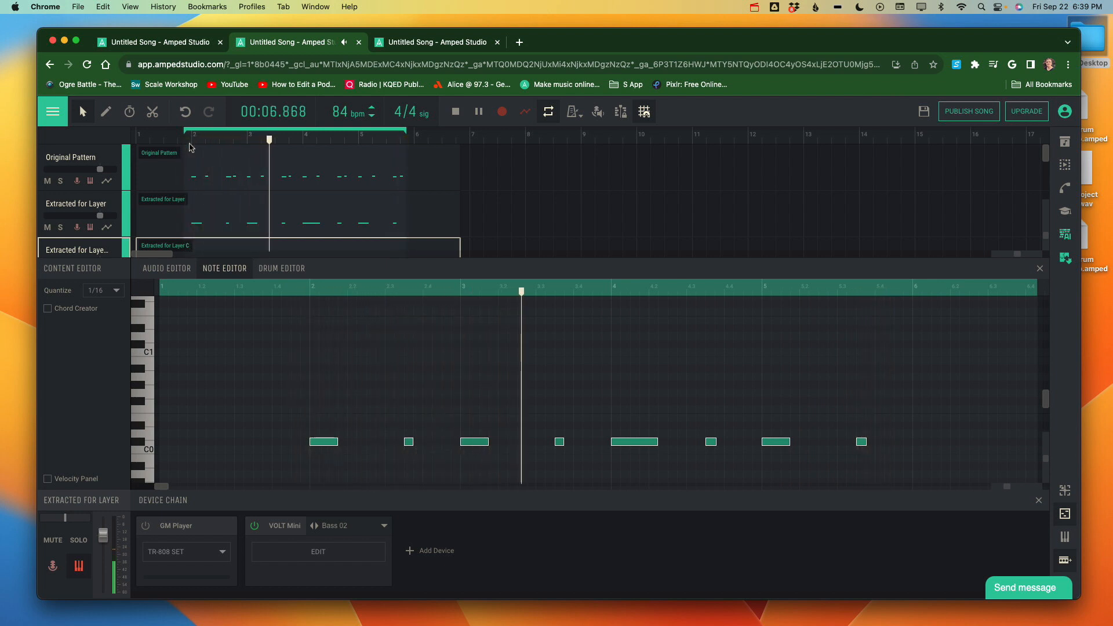
pyautogui.press('space')
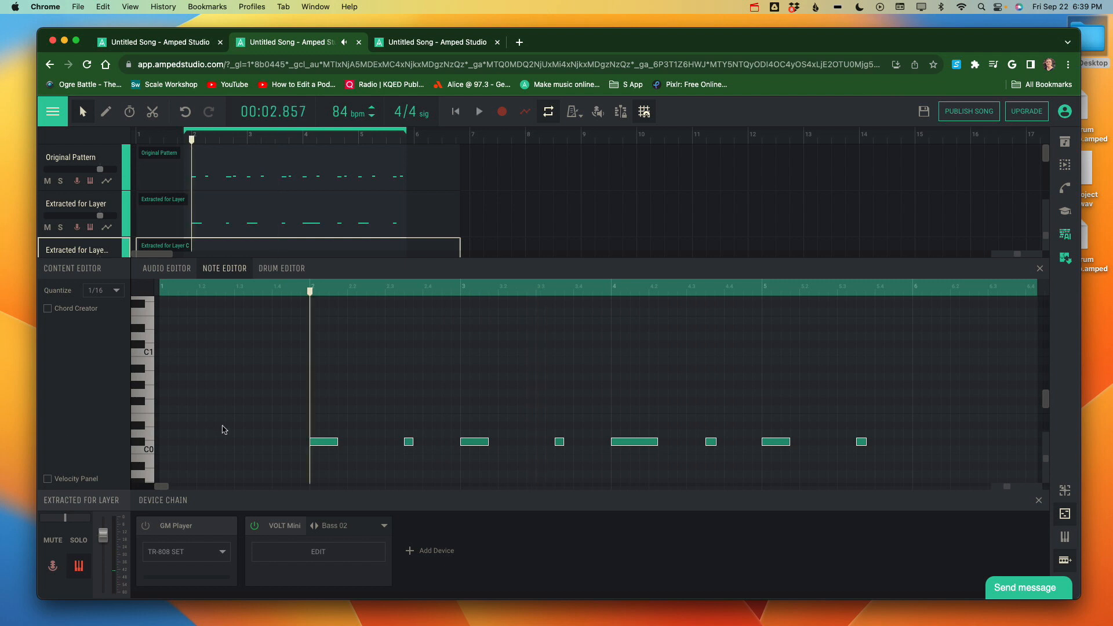
# Close the cloned region's note editor and mute the cloned track
pyautogui.press('super+a')
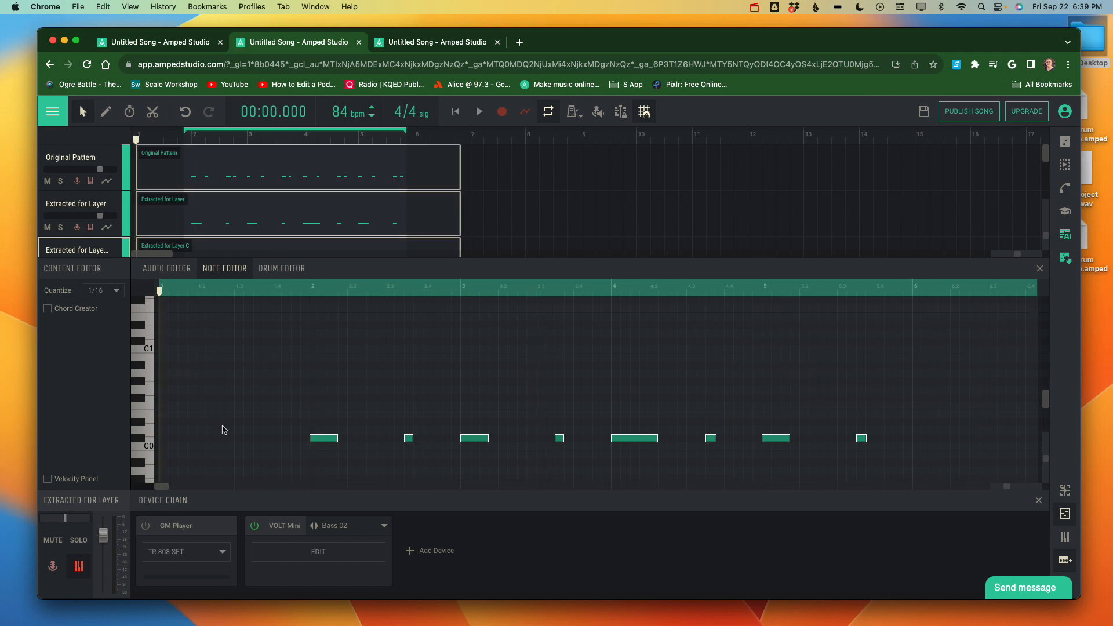
pyautogui.click(305, 374)
pyautogui.moveTo(285, 398); pyautogui.dragTo(924, 470)
pyautogui.click(1039, 270)
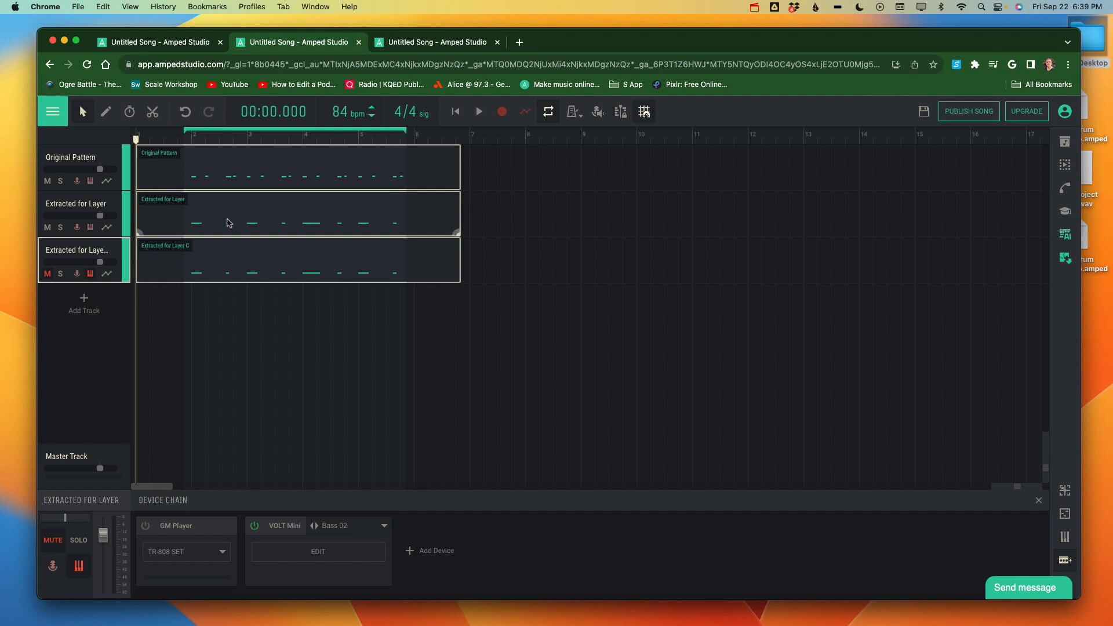
# Duplicate all C1 notes in the Extracted for Layer region one octave lower at C0, and listen to the result from bar 2
pyautogui.doubleClick(229, 223)
pyautogui.scroll(-3, 294, 416)
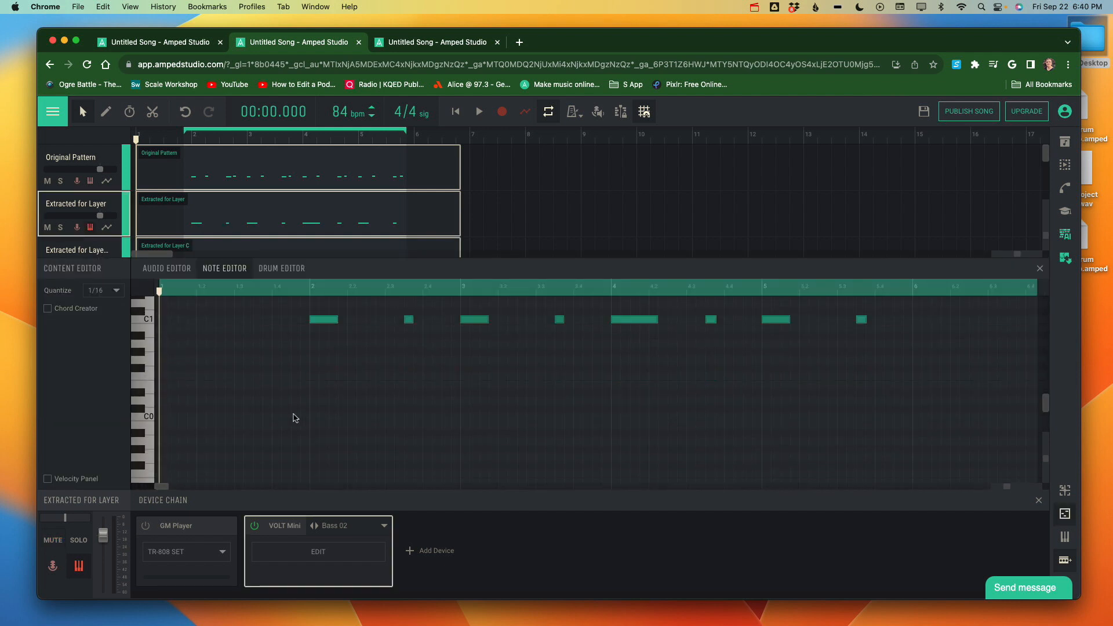
pyautogui.scroll(1, 294, 417)
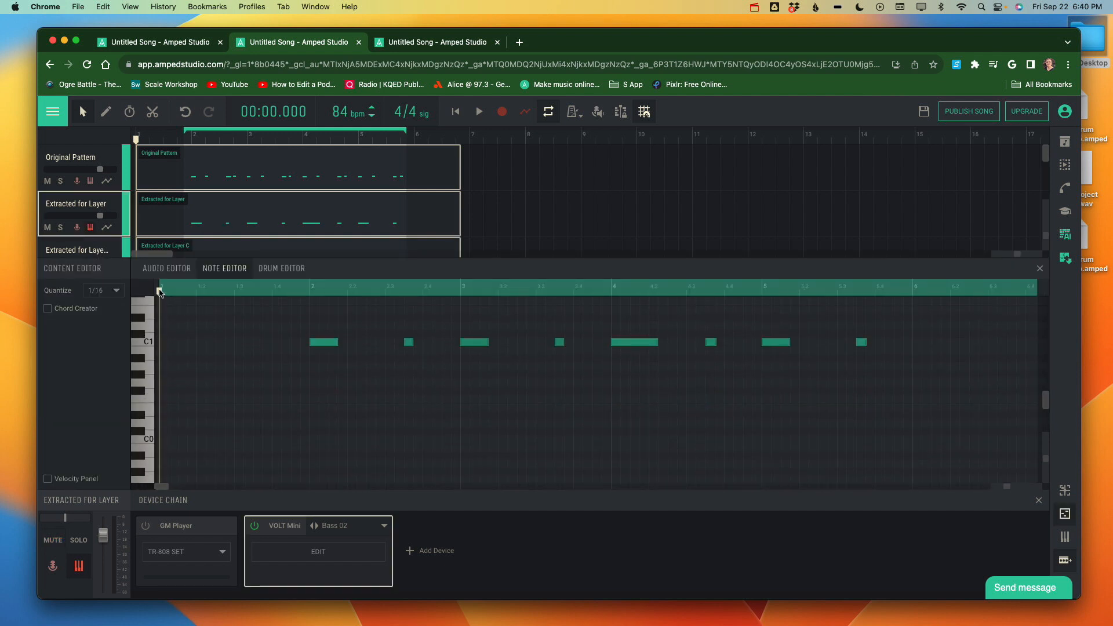
pyautogui.moveTo(159, 291); pyautogui.dragTo(307, 308)
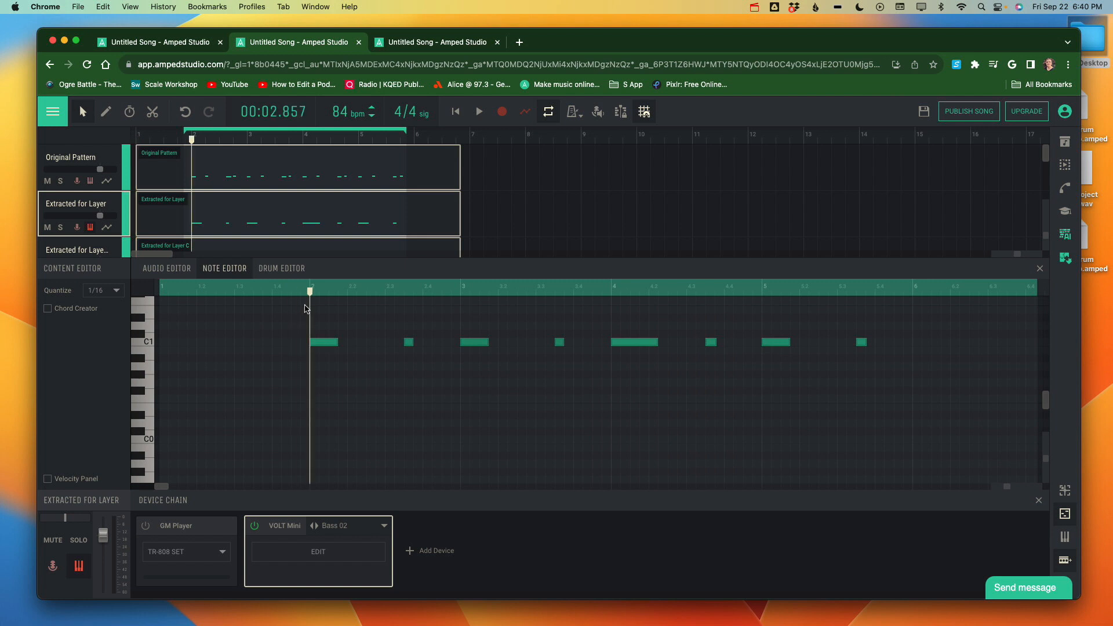
pyautogui.scroll(9, 335, 400)
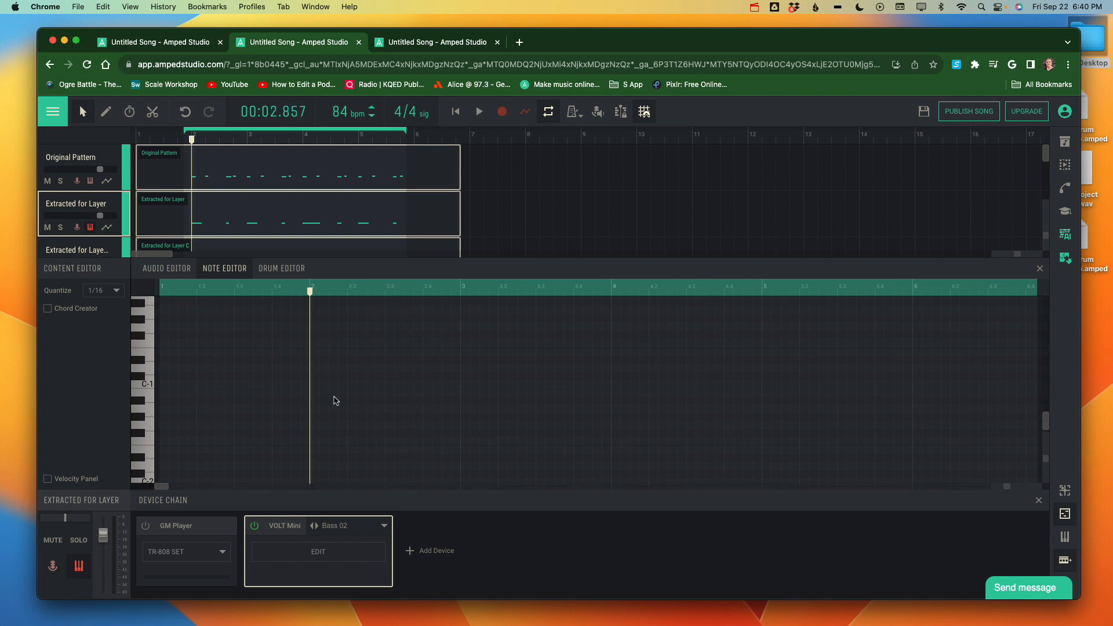
pyautogui.scroll(-3, 336, 400)
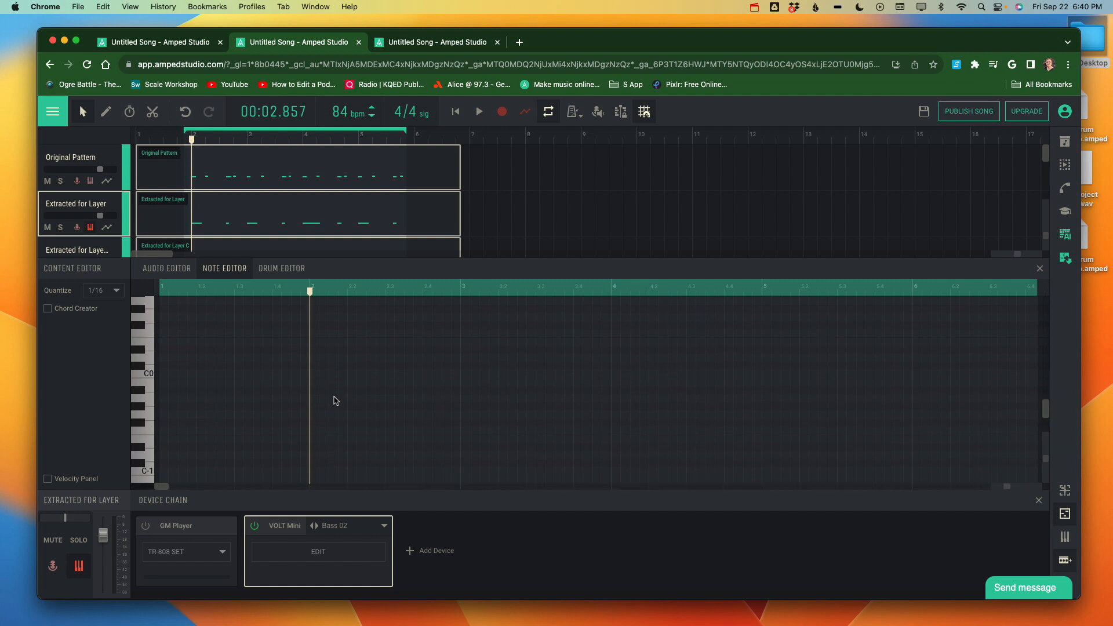
pyautogui.scroll(-7, 335, 400)
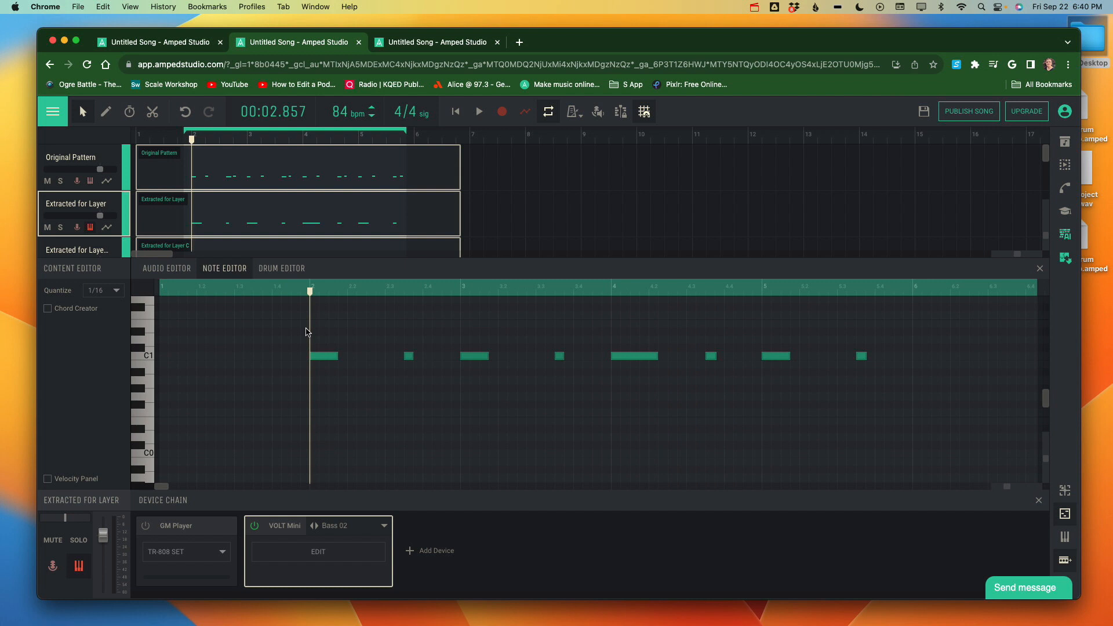
pyautogui.moveTo(300, 340); pyautogui.dragTo(951, 405)
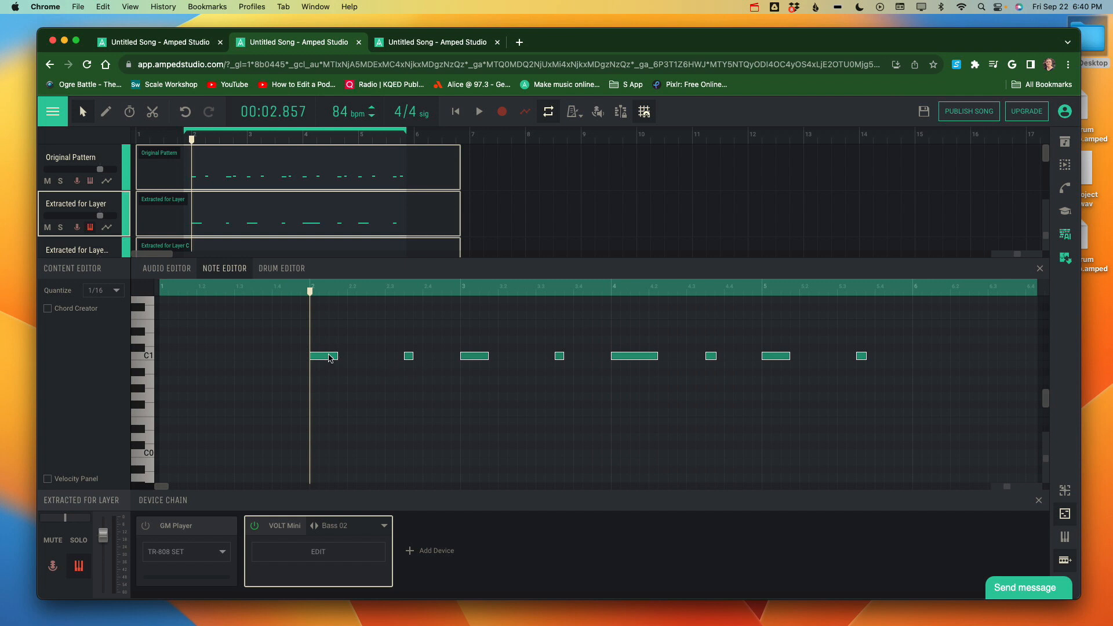
pyautogui.moveTo(329, 359)
pyautogui.mouseDown()
pyautogui.moveTo(324, 377)
pyautogui.moveTo(327, 364)
pyautogui.mouseUp()
pyautogui.moveTo(323, 359); pyautogui.dragTo(326, 454)
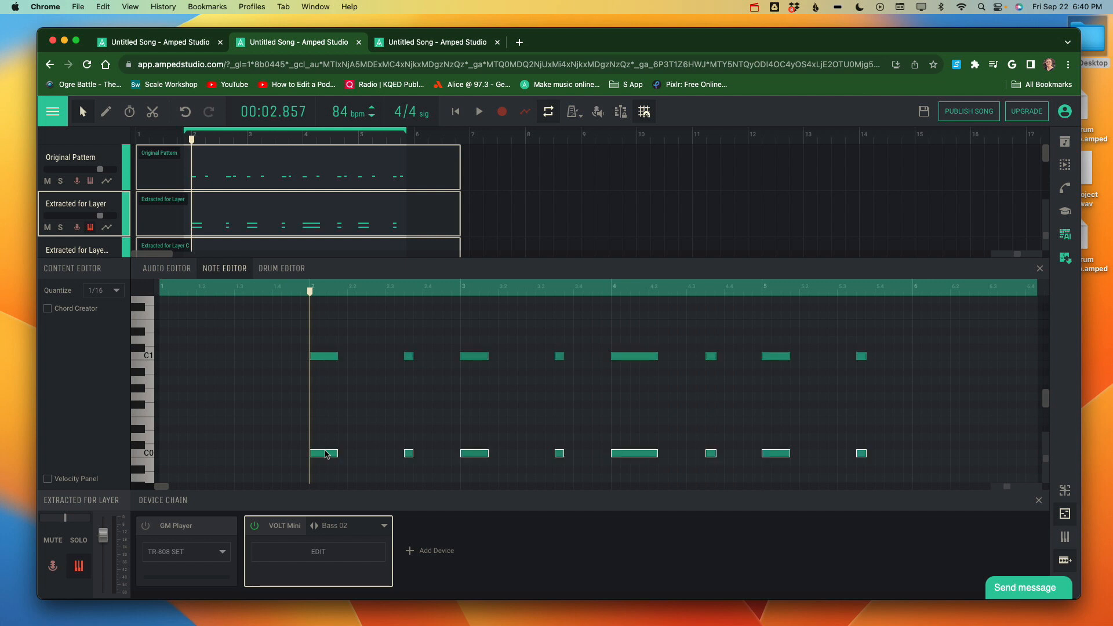
pyautogui.press('space')
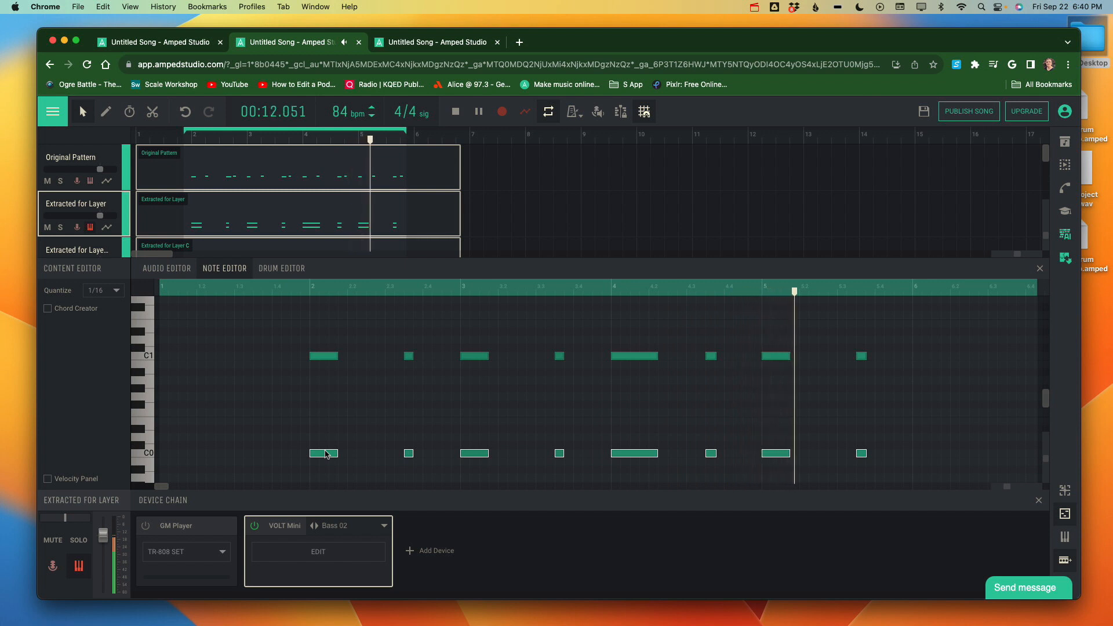
pyautogui.press('space')
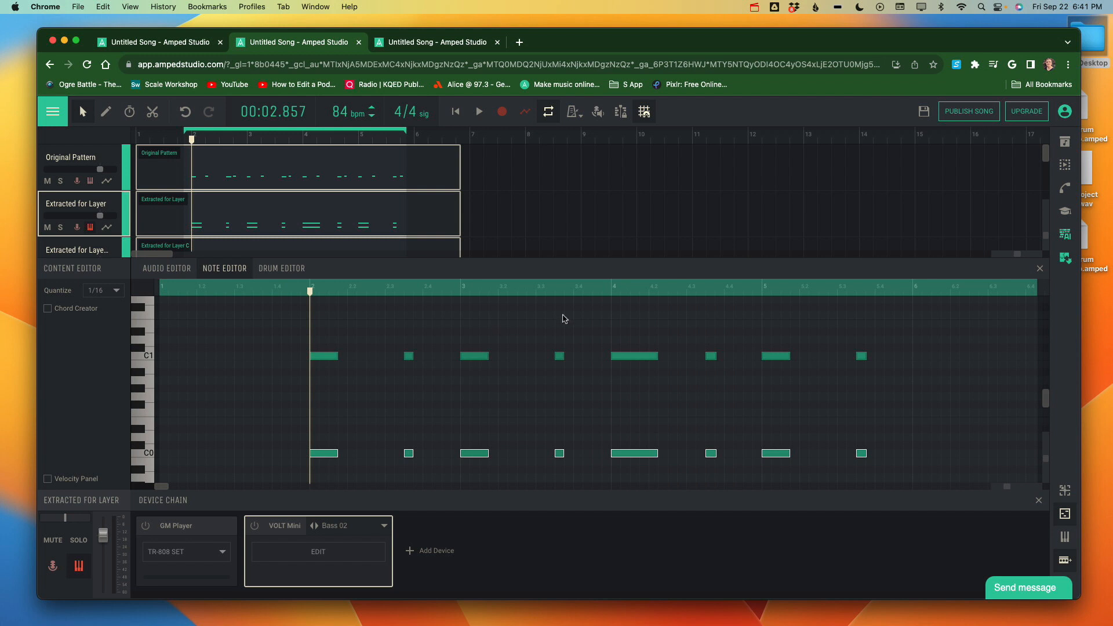
# Switch to the first Untitled Song project, turn on the GM Player with BOTTLE BLOW on Track 1, and play a note
pyautogui.click(432, 45)
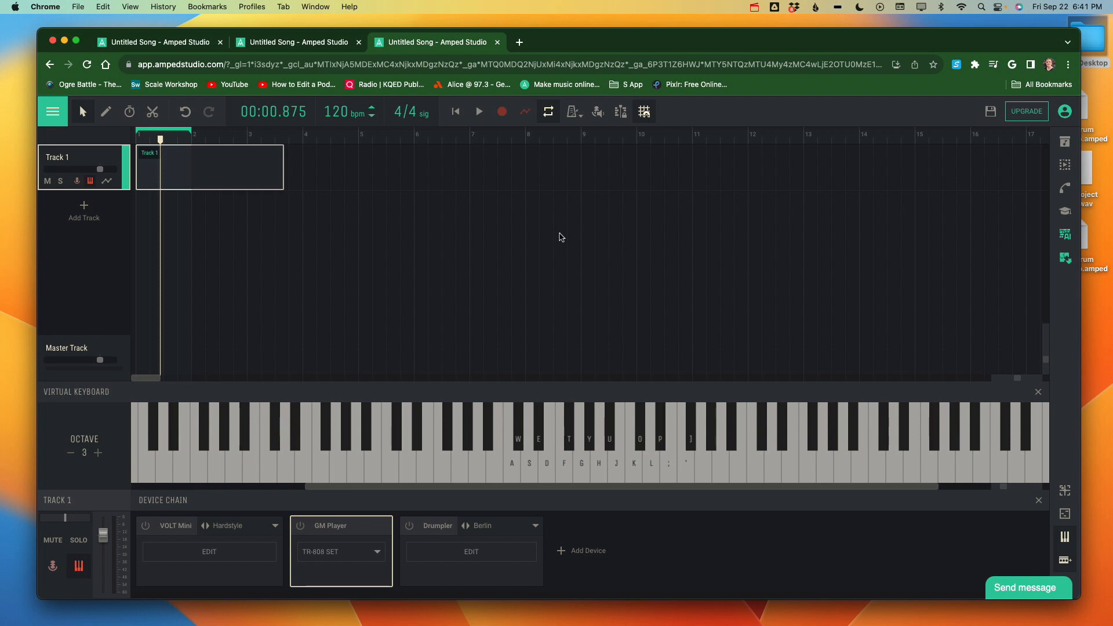
pyautogui.click(167, 45)
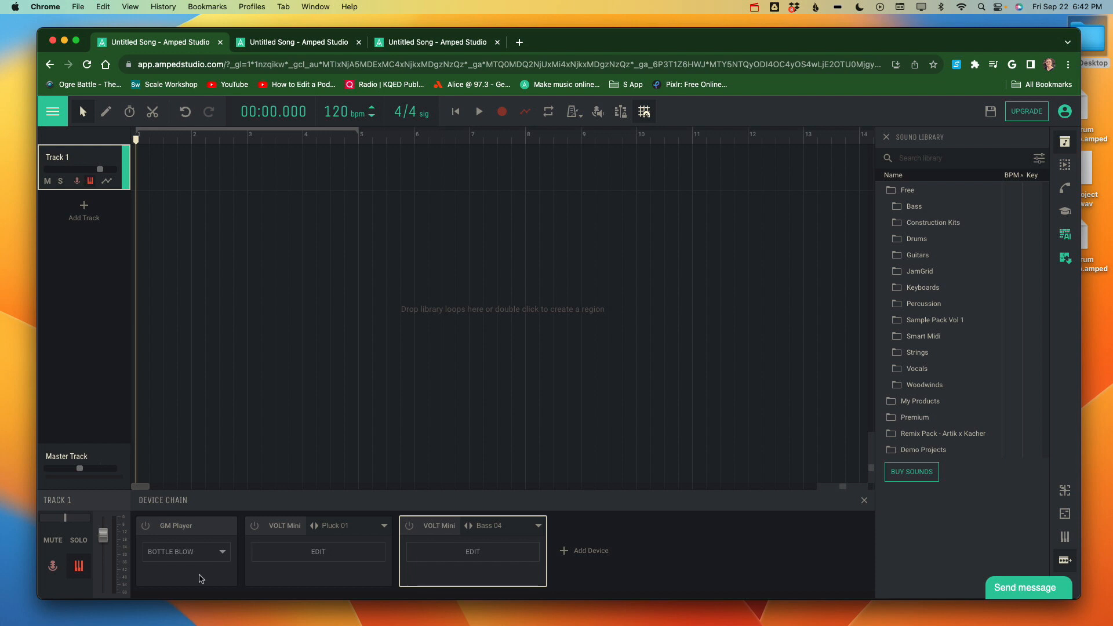
pyautogui.rightClick(146, 531)
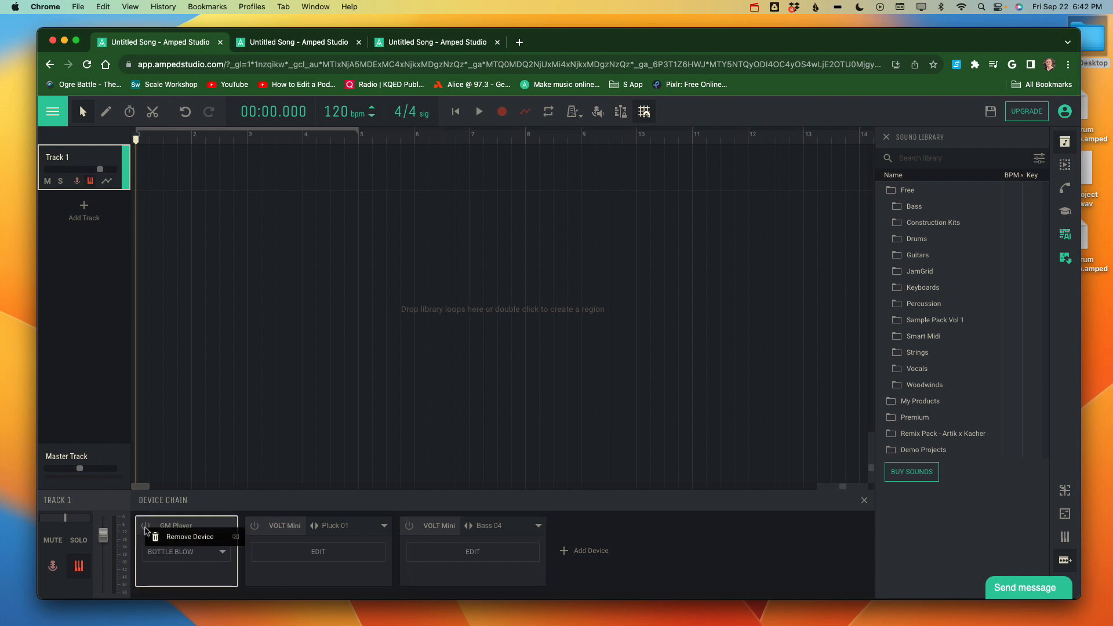
pyautogui.click(254, 450)
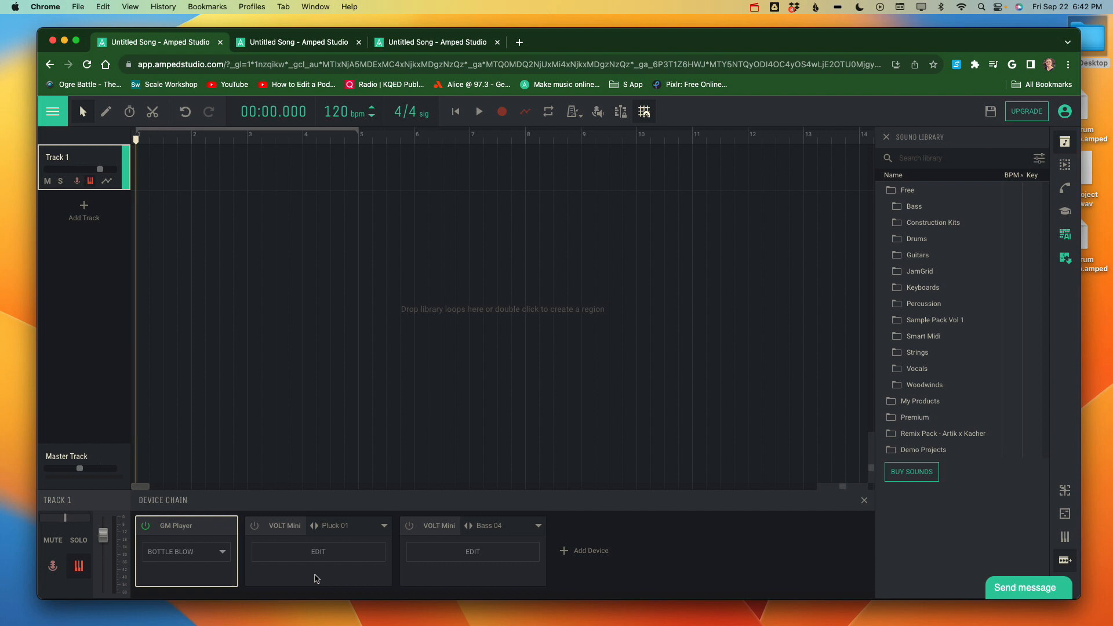
pyautogui.press('a')
# Turn on the Pluck 01 VOLT Mini together with the GM Player, and view the synth's amp settings in its editor
pyautogui.click(257, 526)
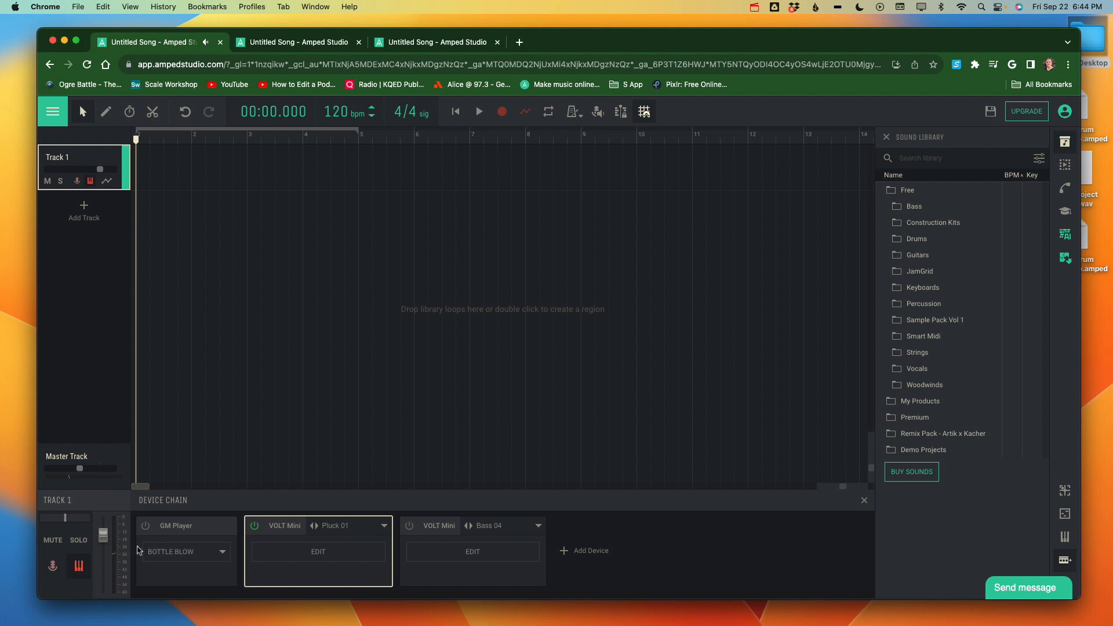
pyautogui.click(147, 529)
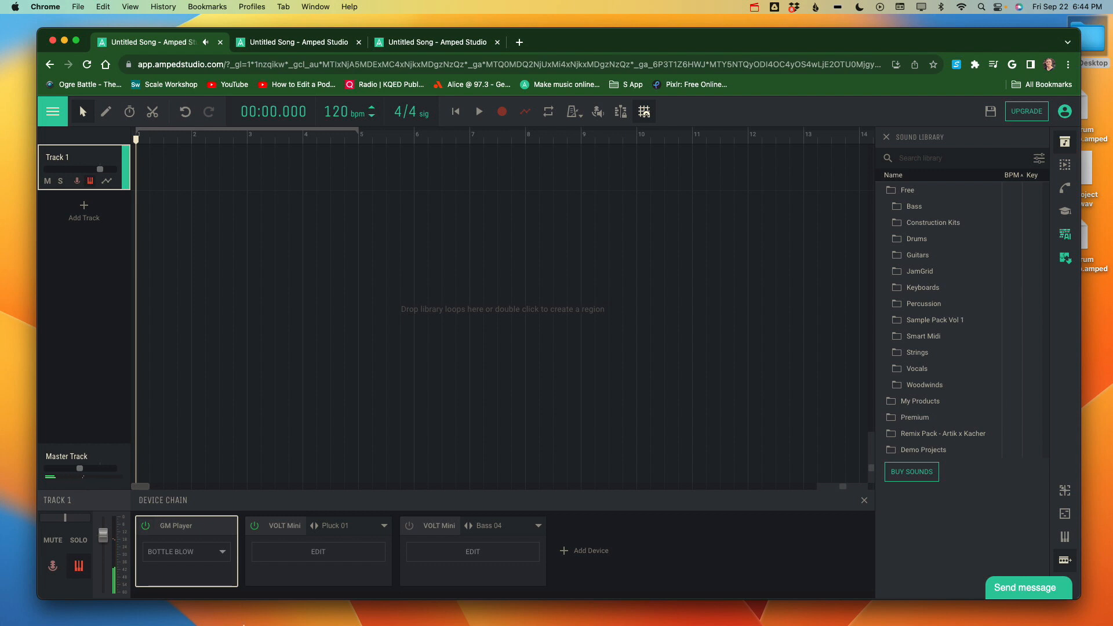
pyautogui.click(313, 560)
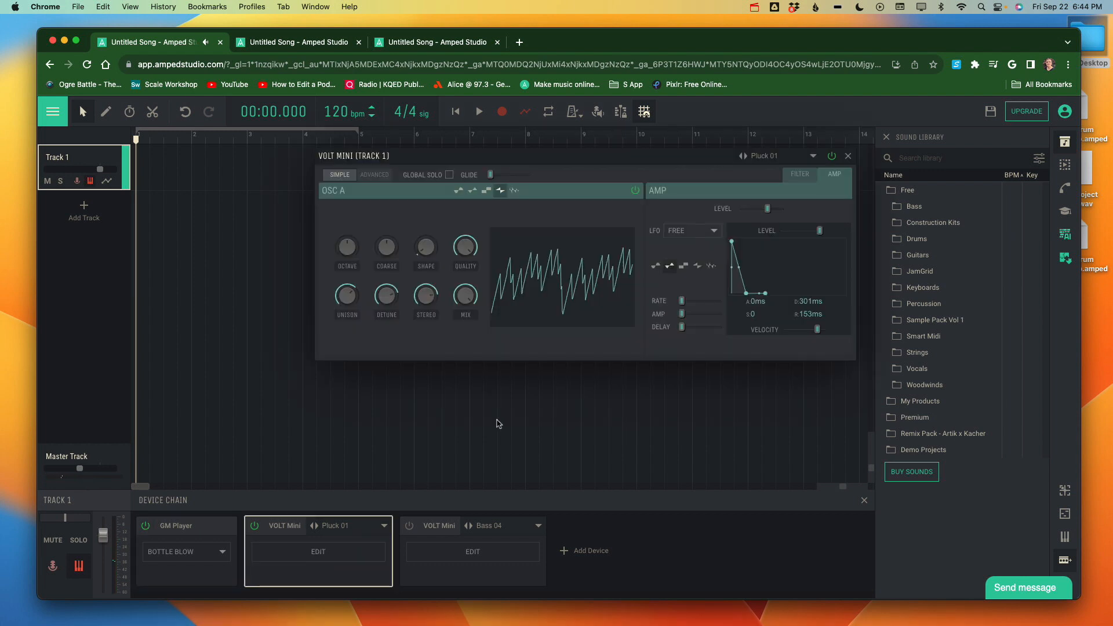
pyautogui.moveTo(777, 215)
pyautogui.click(848, 156)
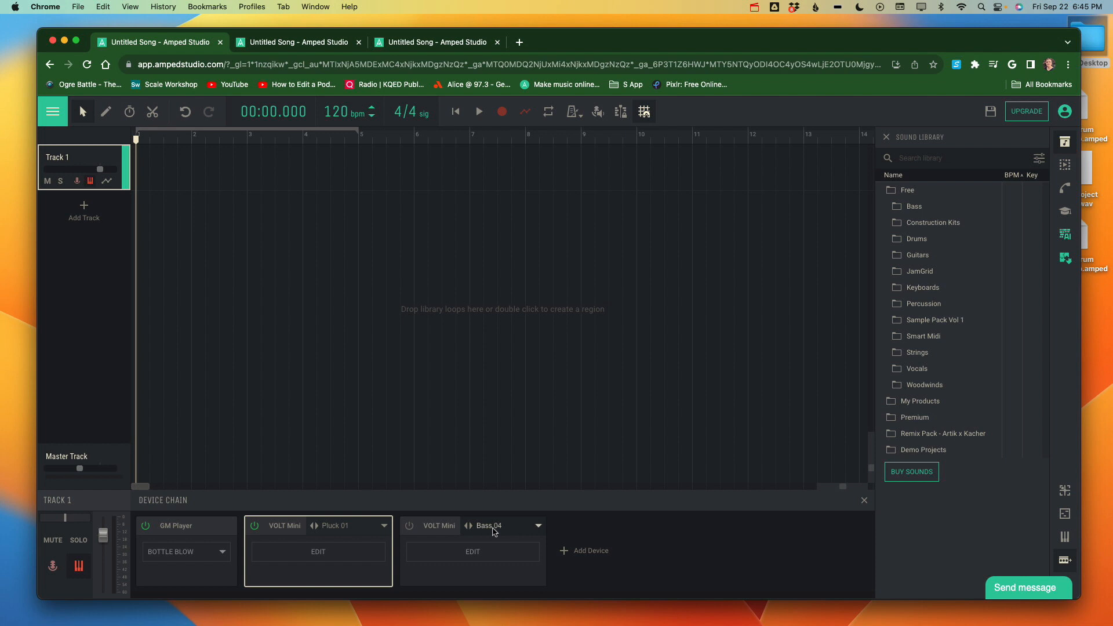
# Turn on the Bass 04 VOLT Mini, switch off the Pluck 01 synth and GM Player, and play notes with the bass alone
pyautogui.click(410, 528)
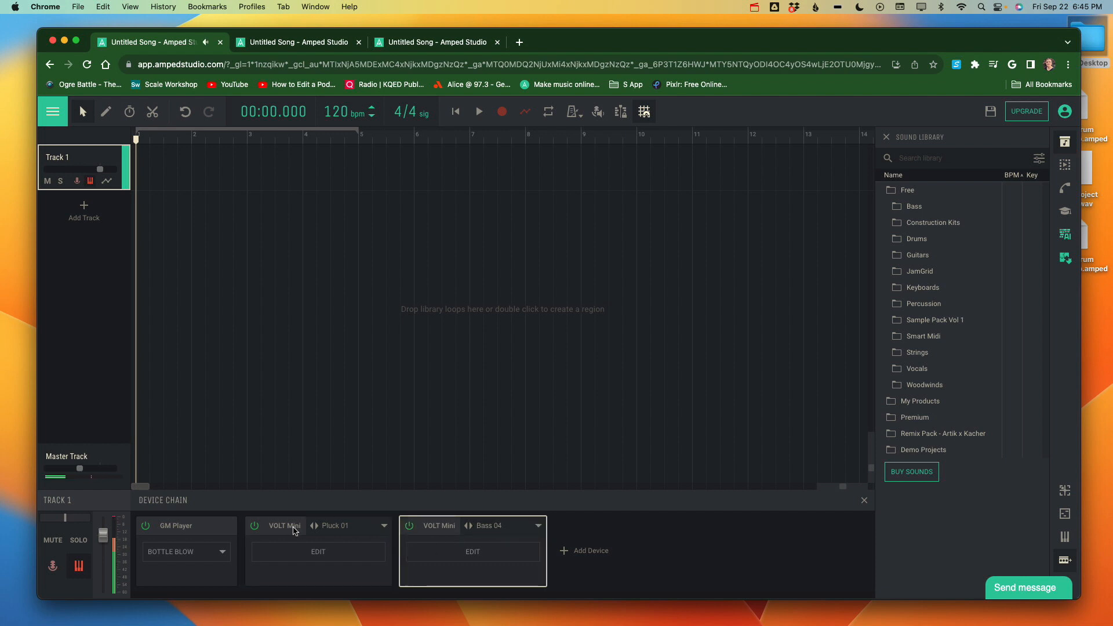
pyautogui.click(259, 532)
pyautogui.click(259, 531)
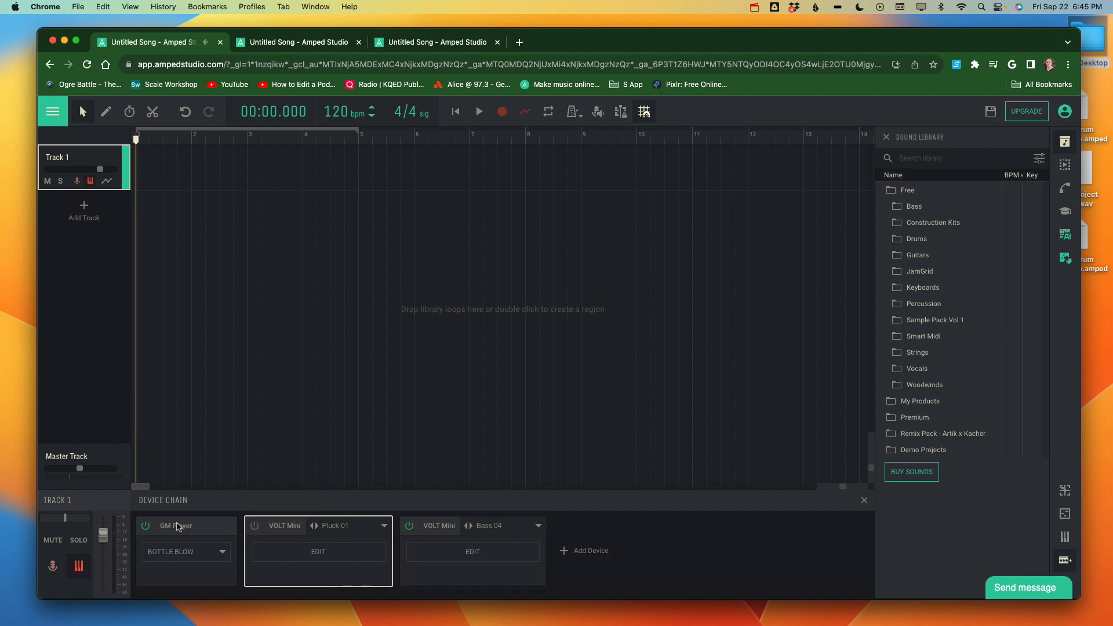
pyautogui.click(147, 526)
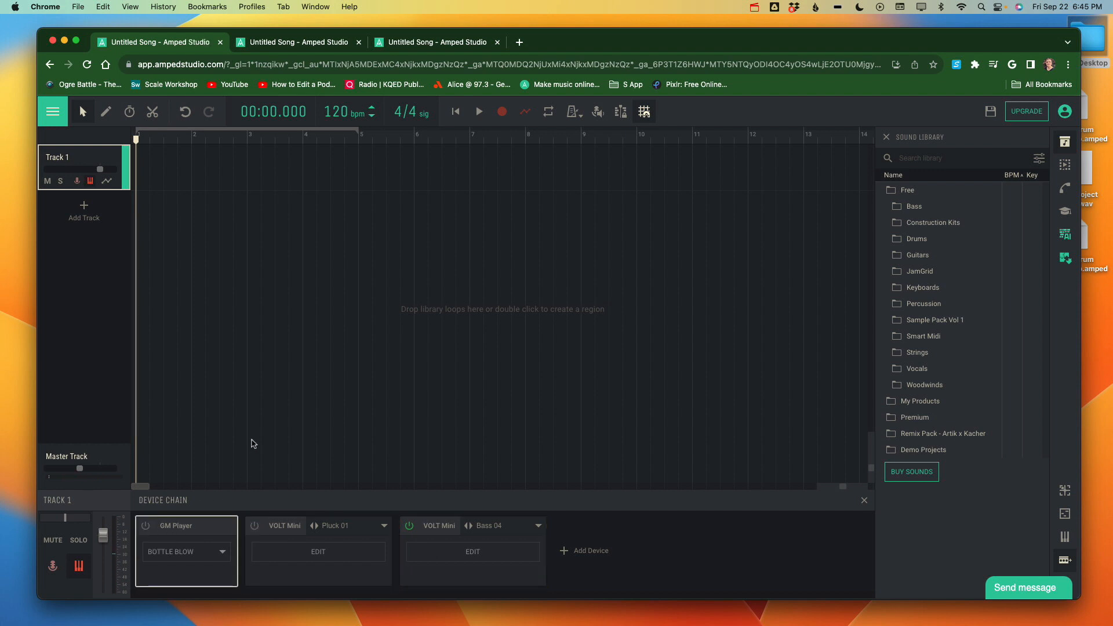
pyautogui.press('a')
pyautogui.press('a')
# Turn the Pluck 01 VOLT Mini and the GM Player back on and play a note through all three stacked instruments
pyautogui.click(254, 526)
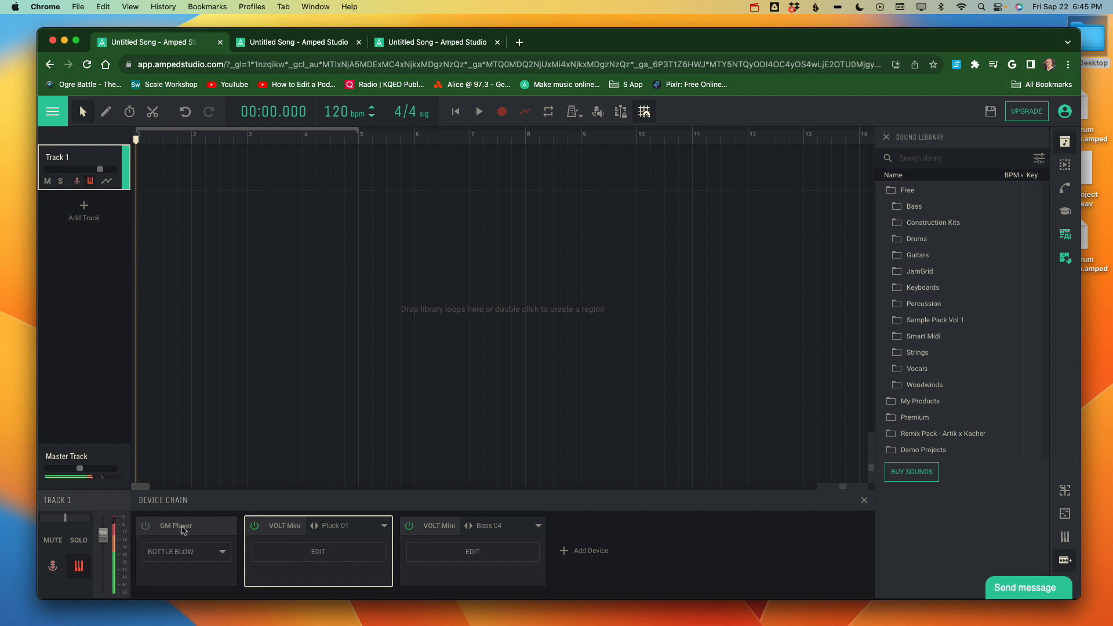
pyautogui.click(145, 526)
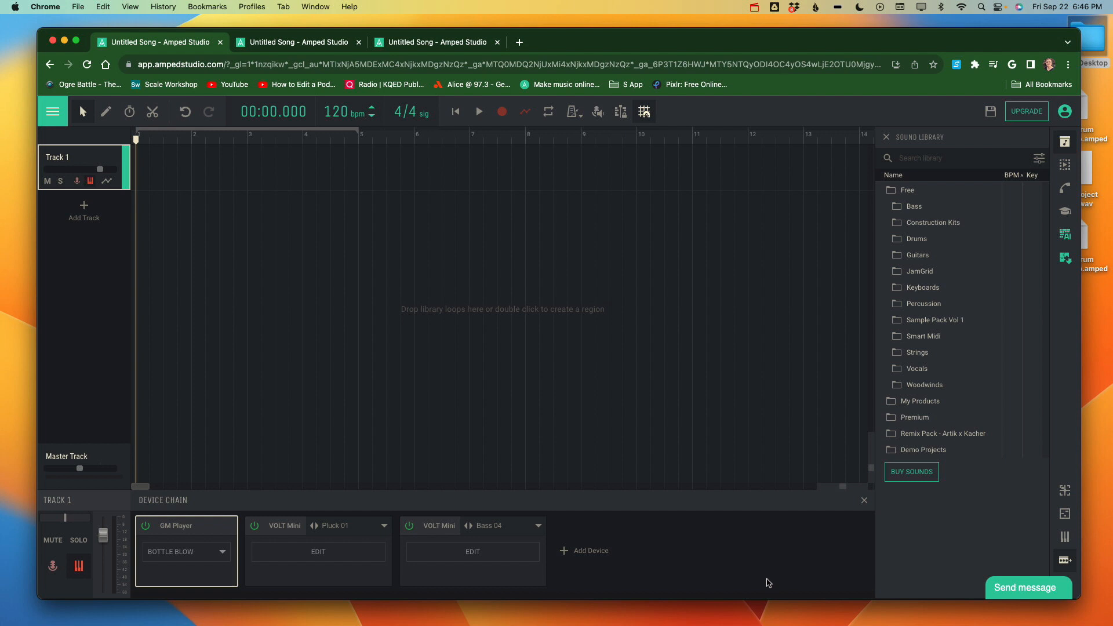
pyautogui.press('a')
pyautogui.moveTo(565, 42); pyautogui.dragTo(555, 38)
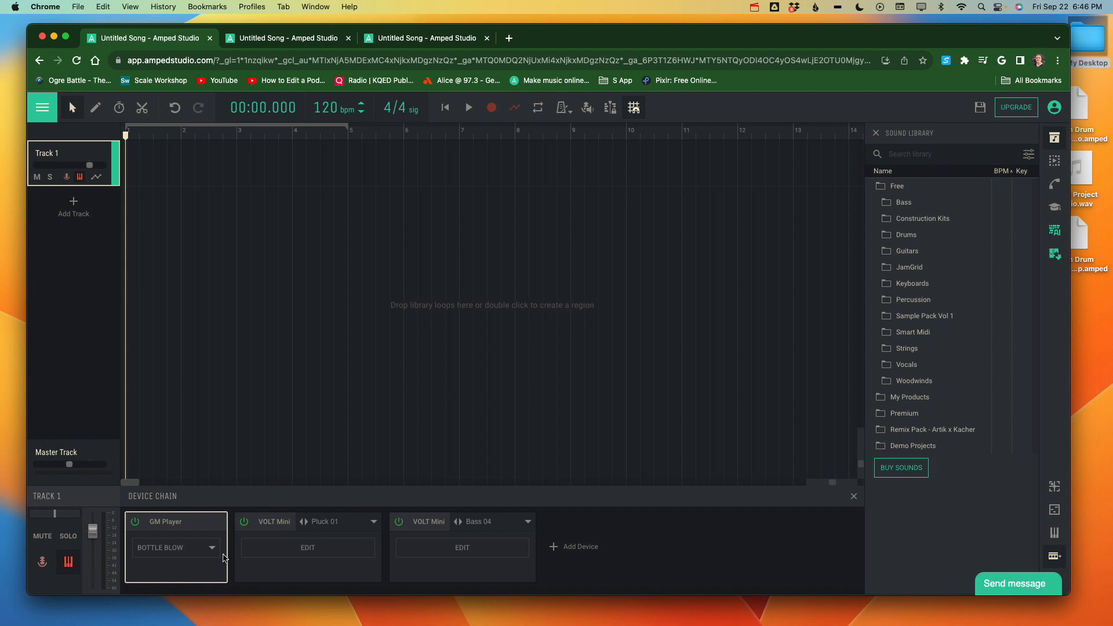